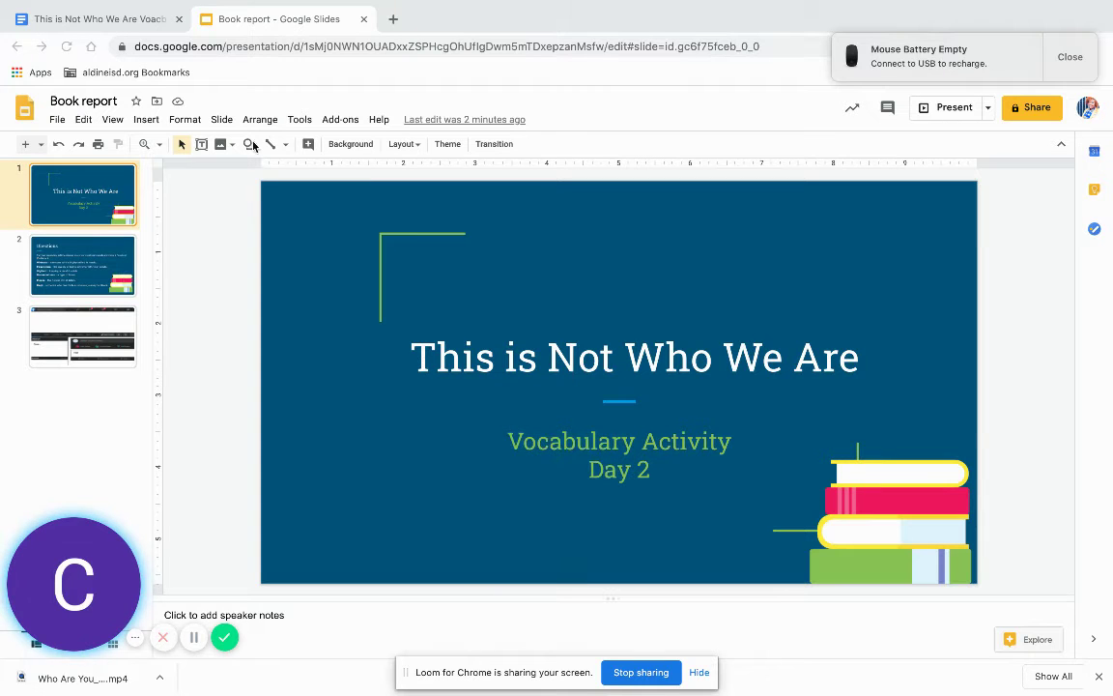
Dismiss the mouse battery notification and bring up the Directions slide with the vocabulary list.
{"action": "mouse_move", "coordinate": [709, 5]}
{"action": "left_click", "coordinate": [1074, 68]}
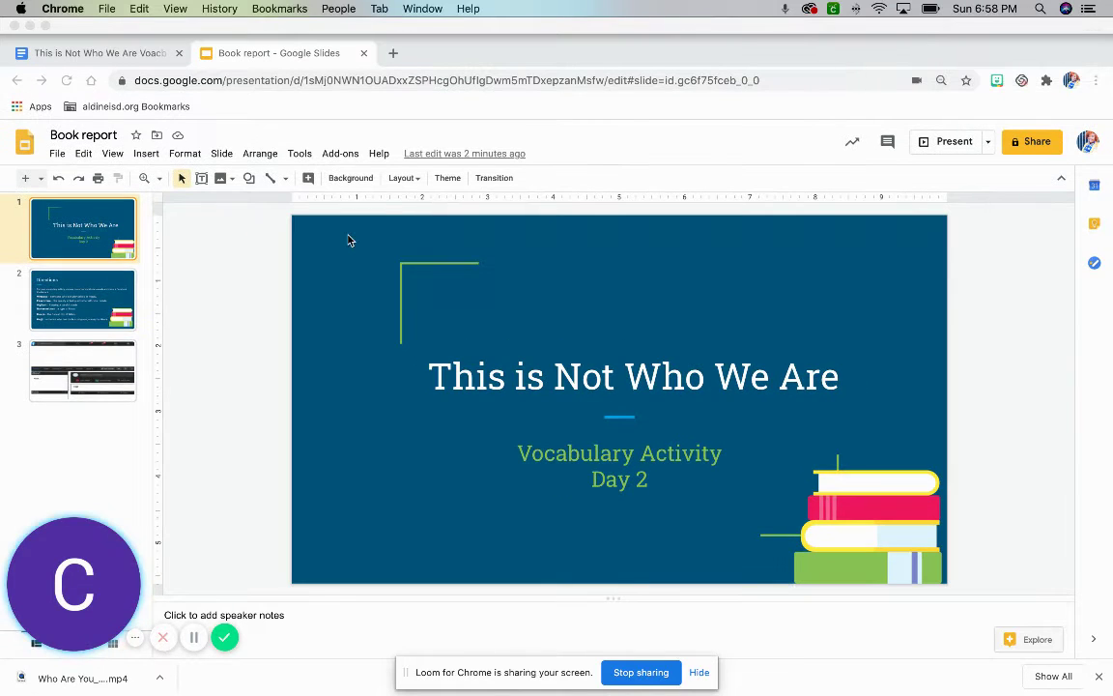
{"action": "left_click", "coordinate": [108, 298]}
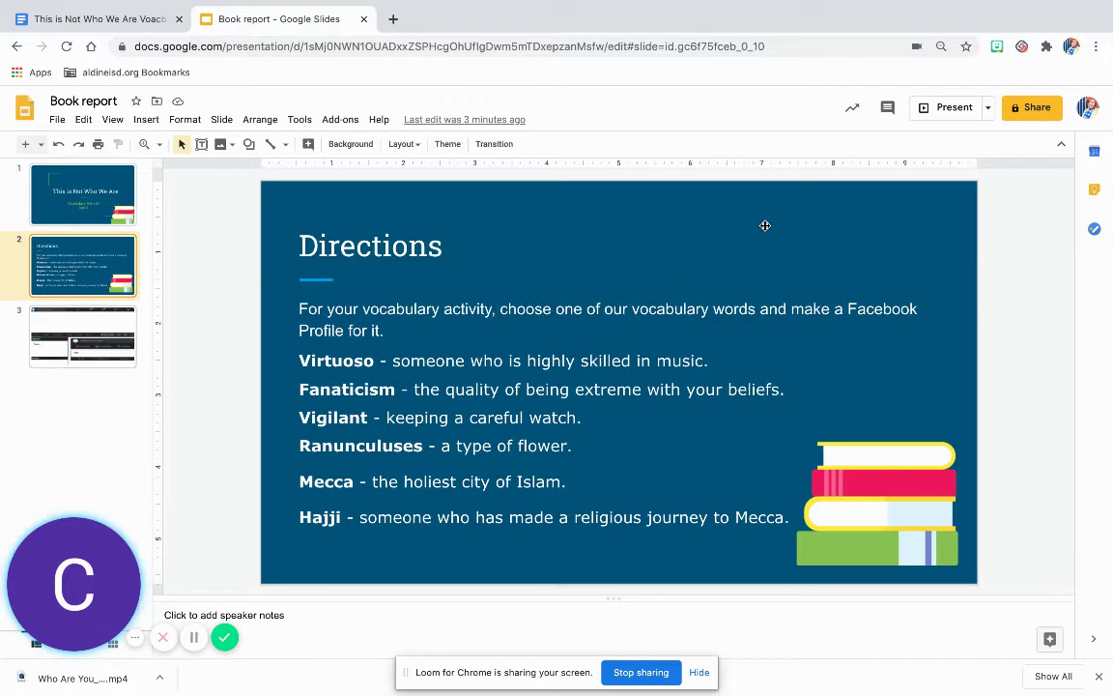
Look over the Directions text, then move to slide 3, the blank Facebook profile template.
{"action": "left_click_drag", "start_coordinate": [887, 330], "coordinate": [882, 330]}
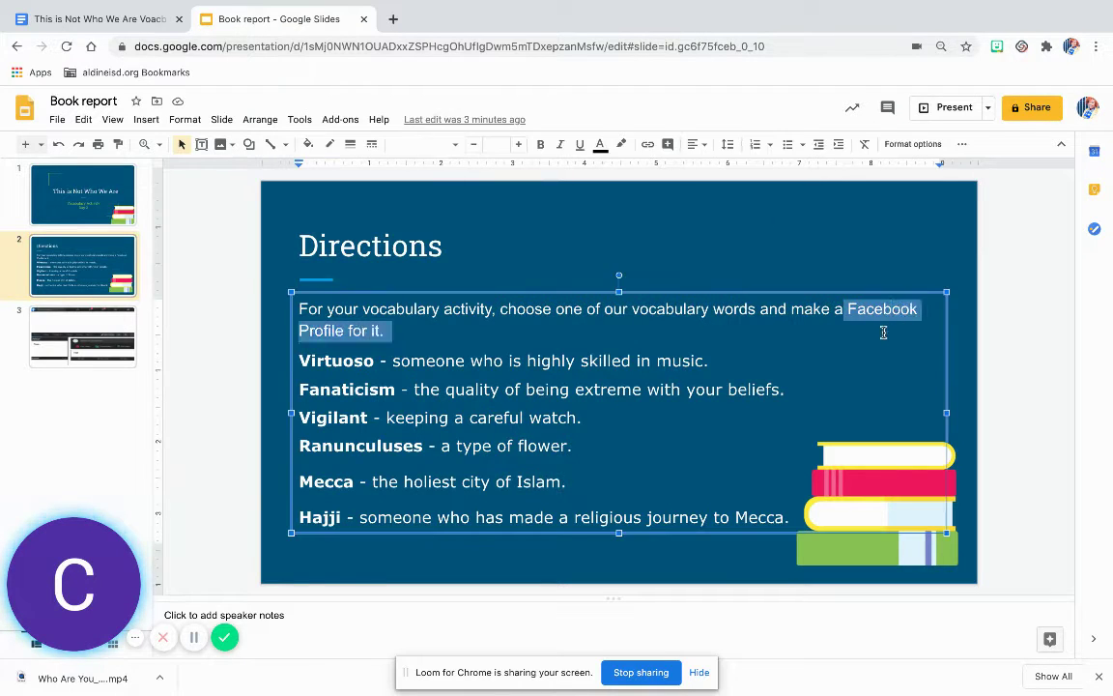
{"action": "left_click", "coordinate": [729, 237]}
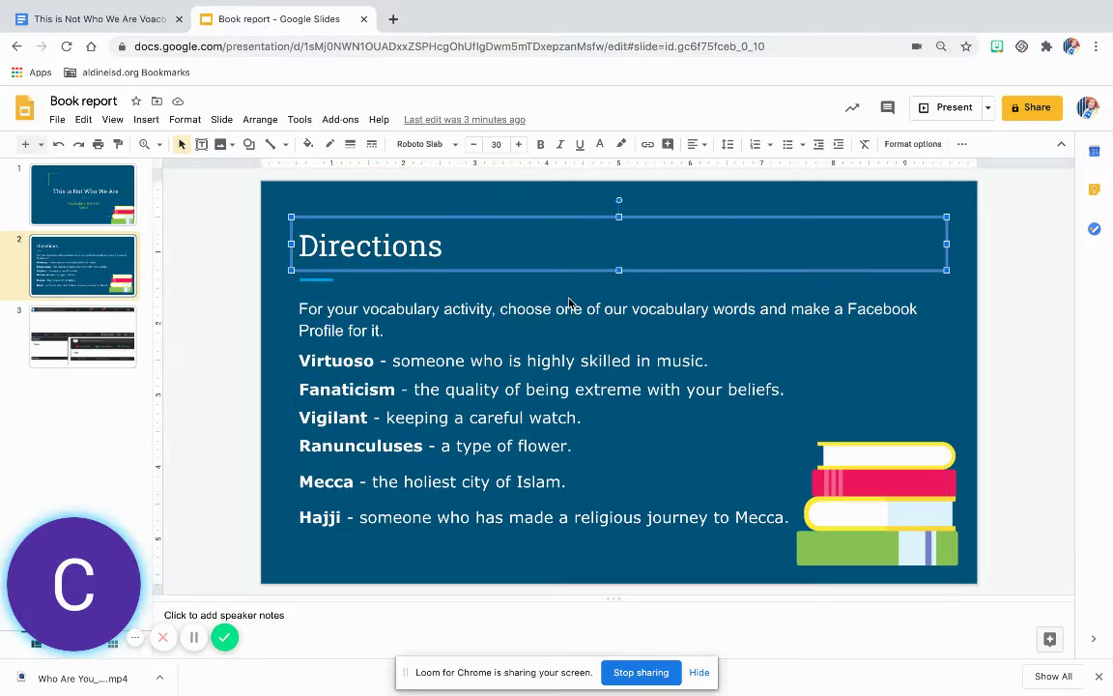
{"action": "left_click", "coordinate": [289, 358]}
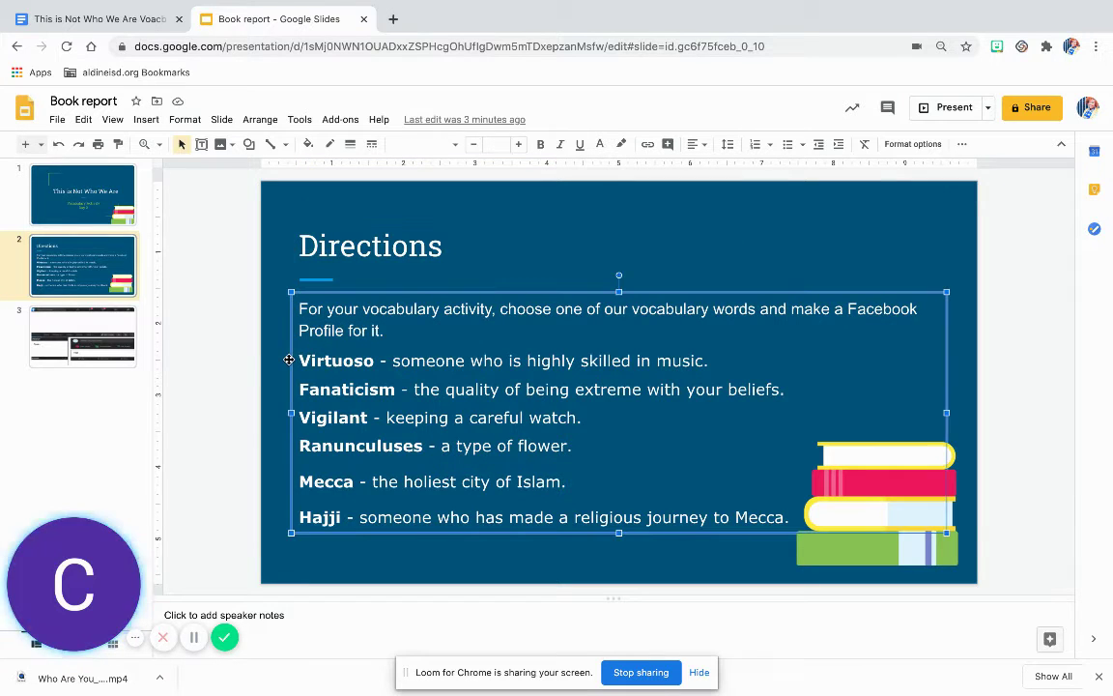
{"action": "left_click", "coordinate": [115, 354]}
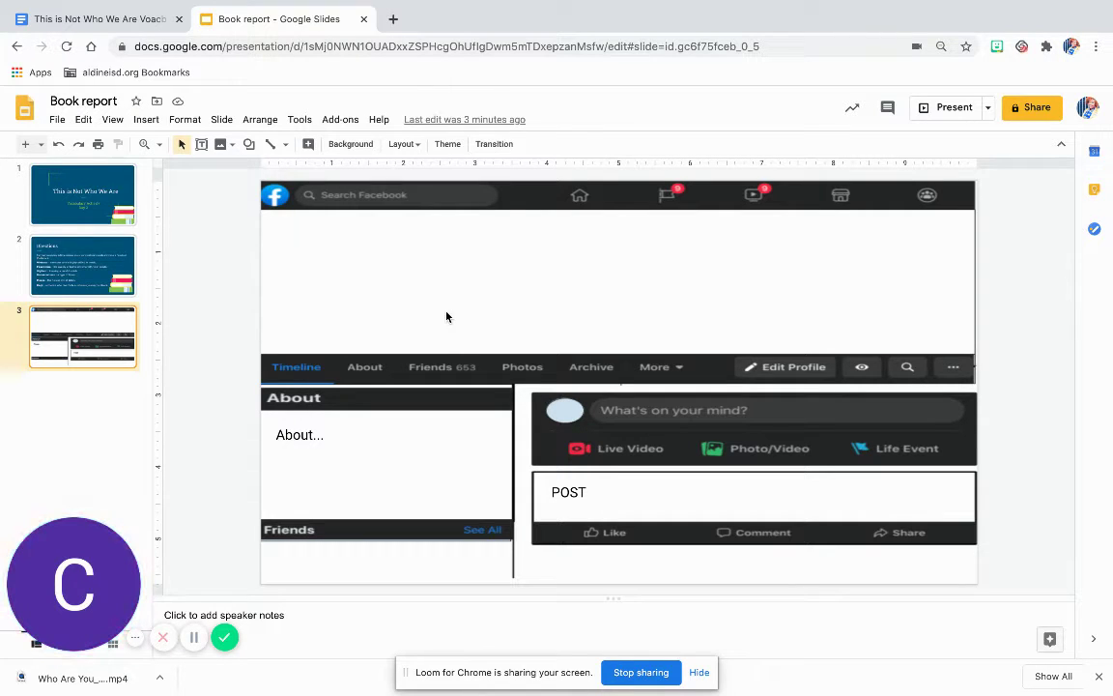
Search web images for 'virtuoso' and insert the violin close-up onto slide 3.
{"action": "left_click", "coordinate": [149, 122]}
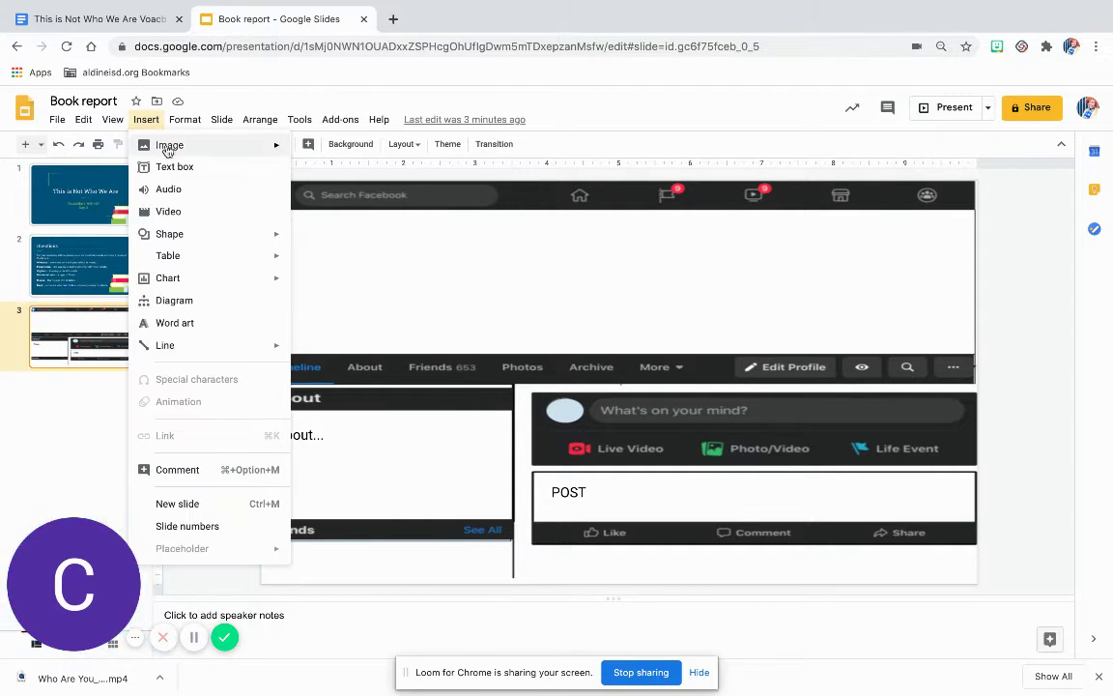
{"action": "mouse_move", "coordinate": [183, 146]}
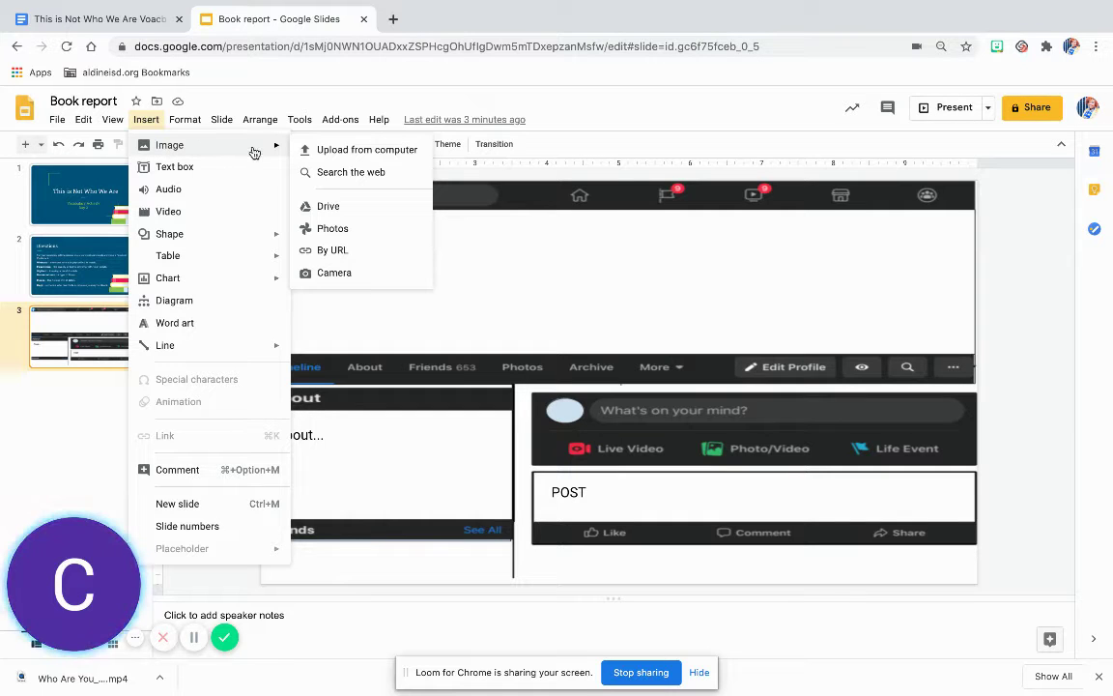
{"action": "left_click", "coordinate": [343, 175]}
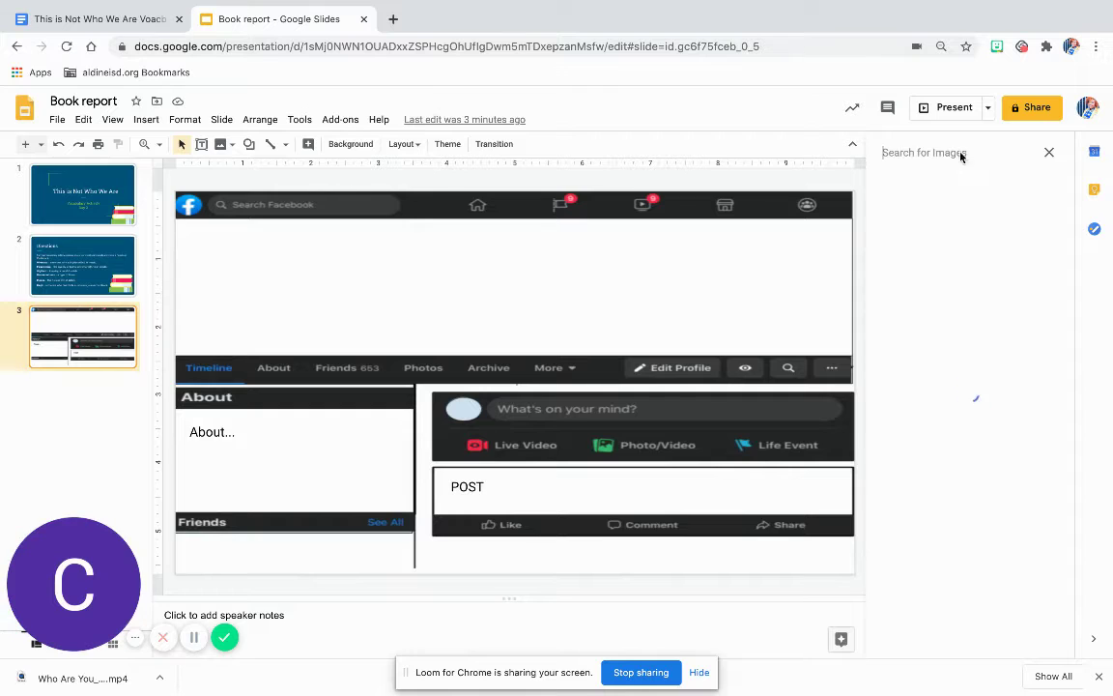
{"action": "type", "text": "vi"}
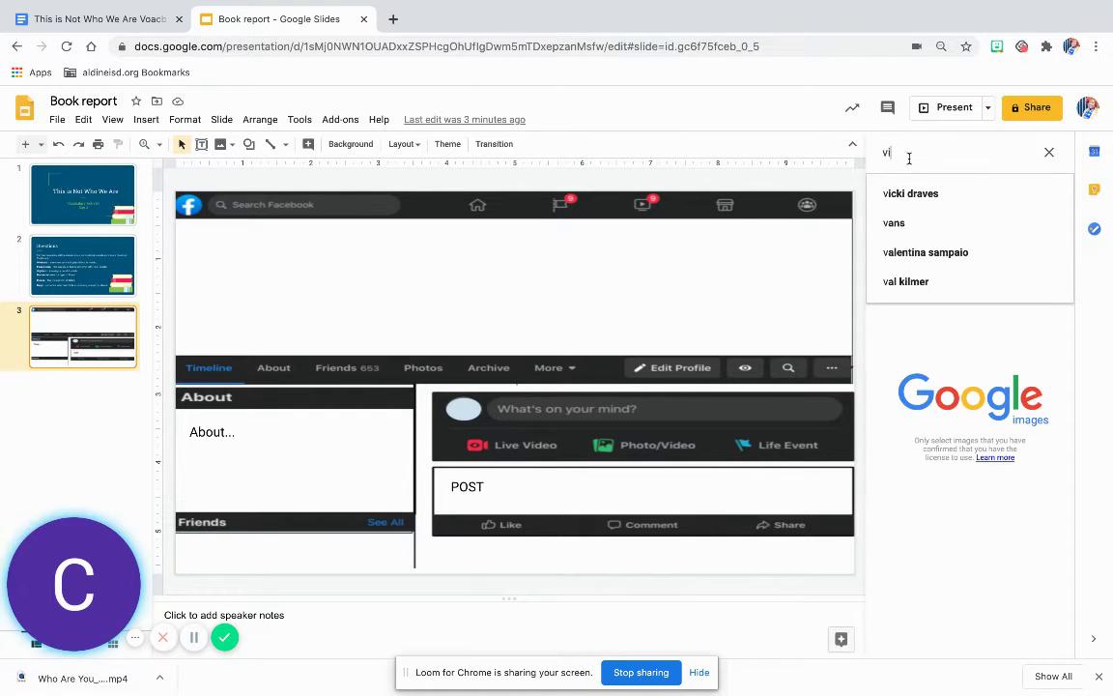
{"action": "type", "text": "rtuoso"}
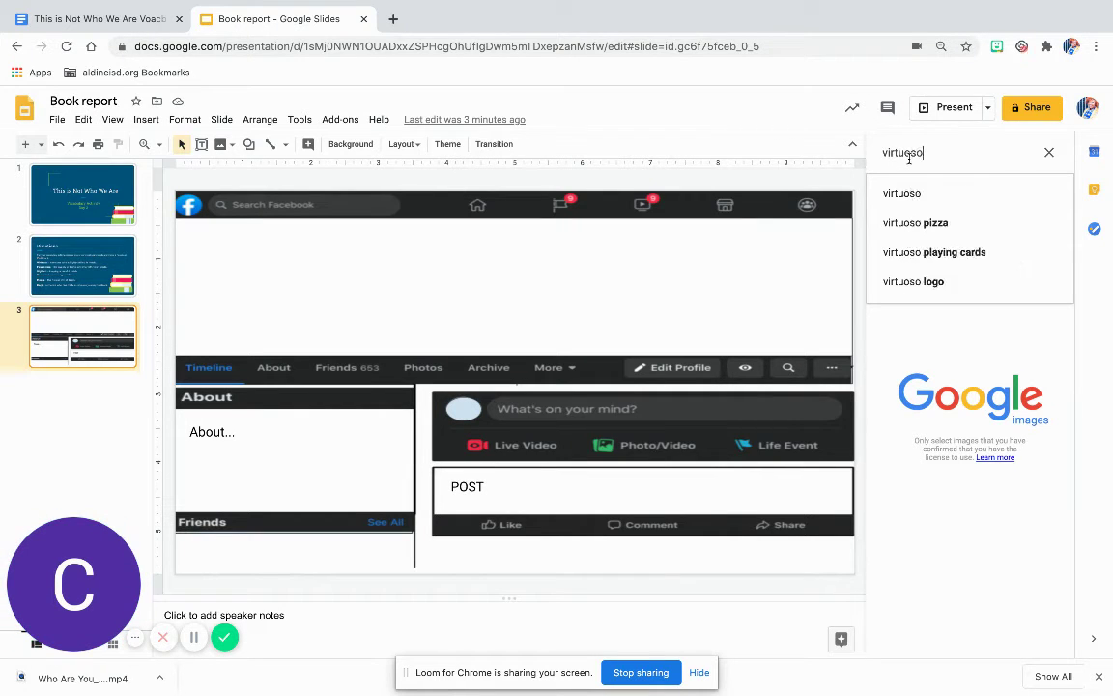
{"action": "key", "text": "Return"}
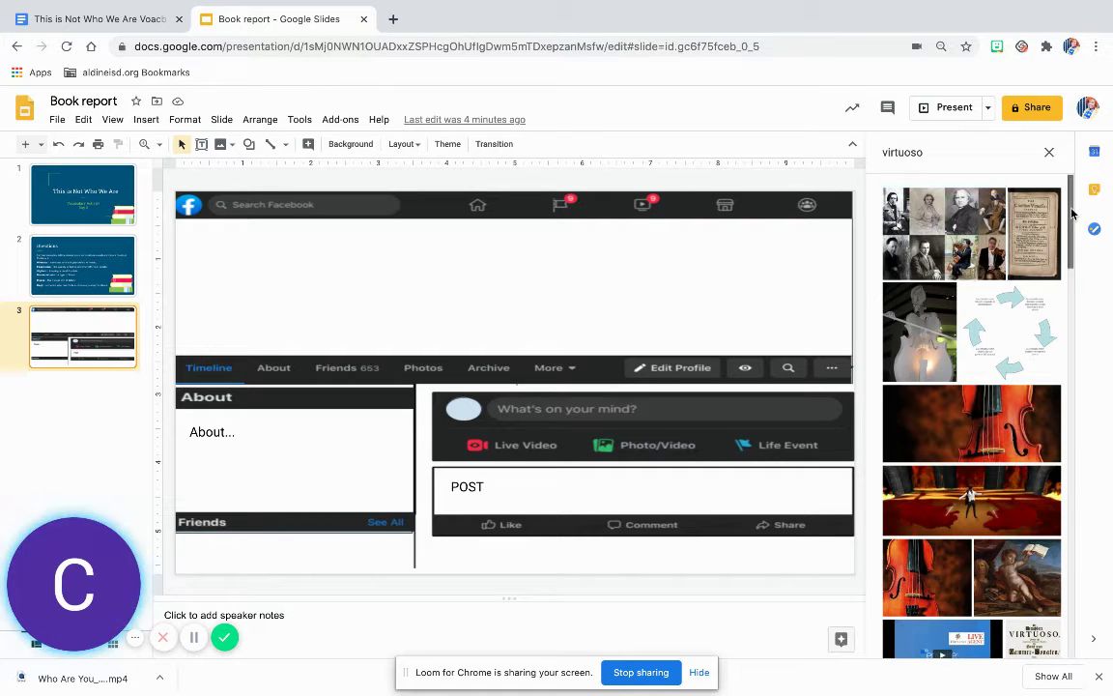
{"action": "left_click_drag", "start_coordinate": [1071, 213], "coordinate": [1065, 250]}
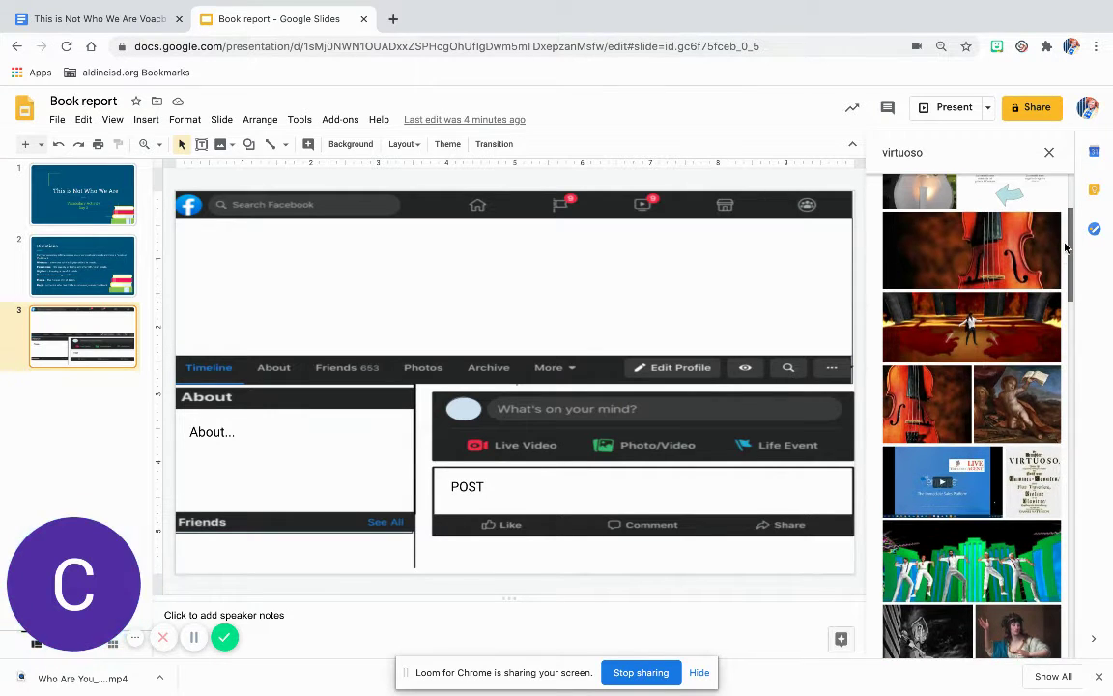
{"action": "left_click_drag", "start_coordinate": [1066, 248], "coordinate": [1060, 299]}
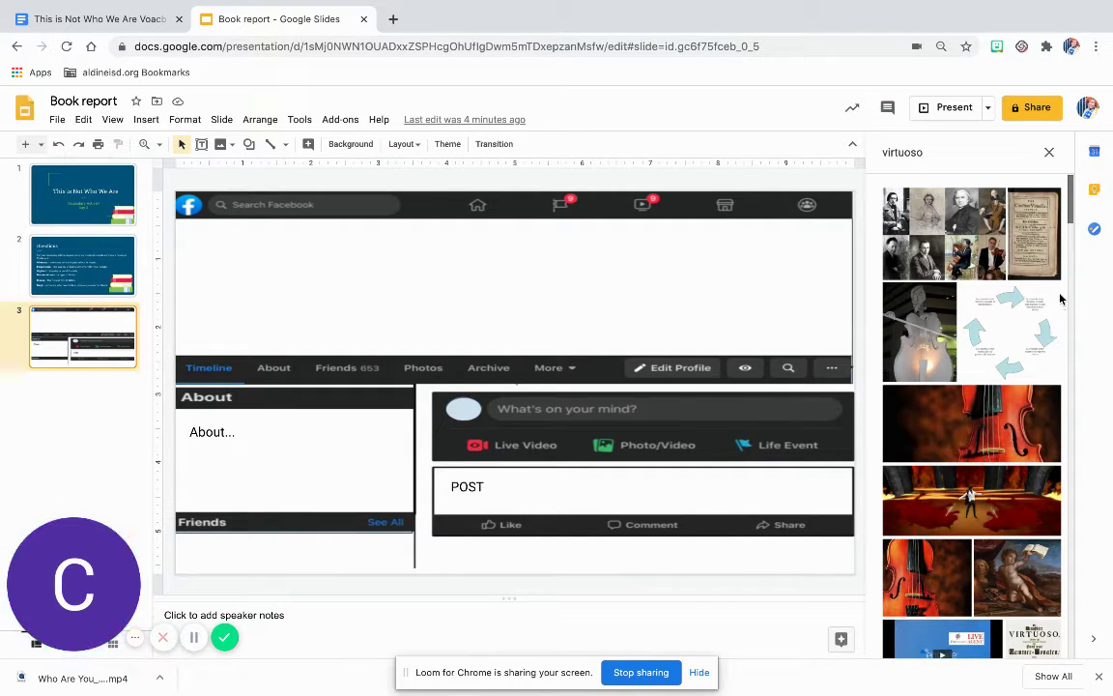
{"action": "left_click", "coordinate": [1002, 430]}
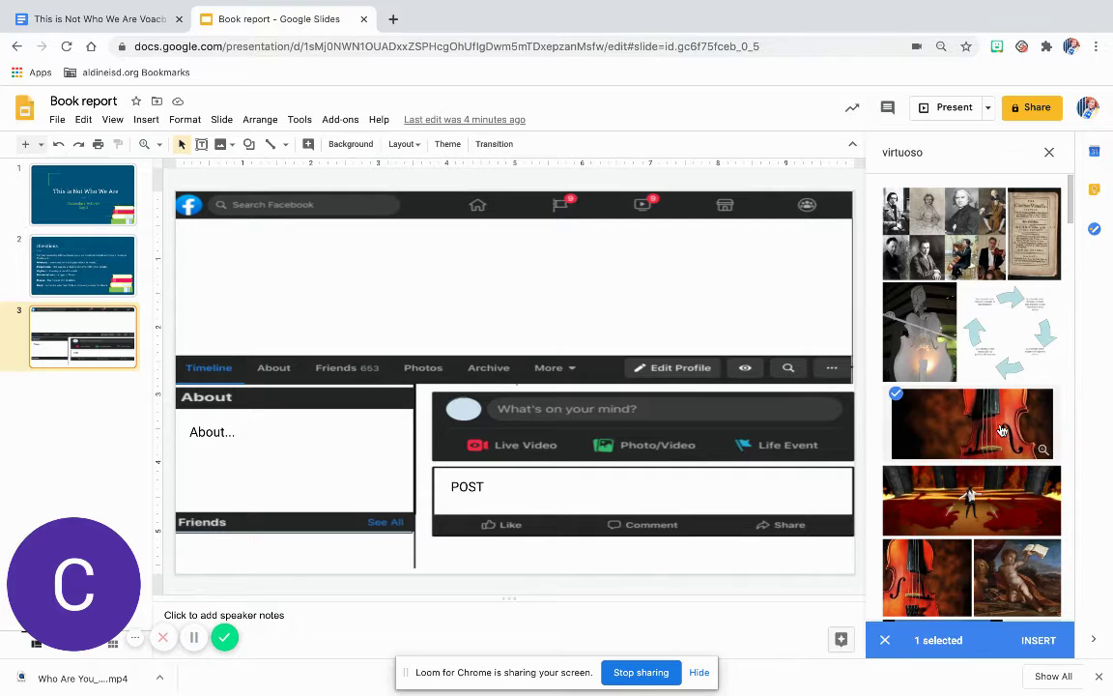
{"action": "left_click", "coordinate": [1039, 641]}
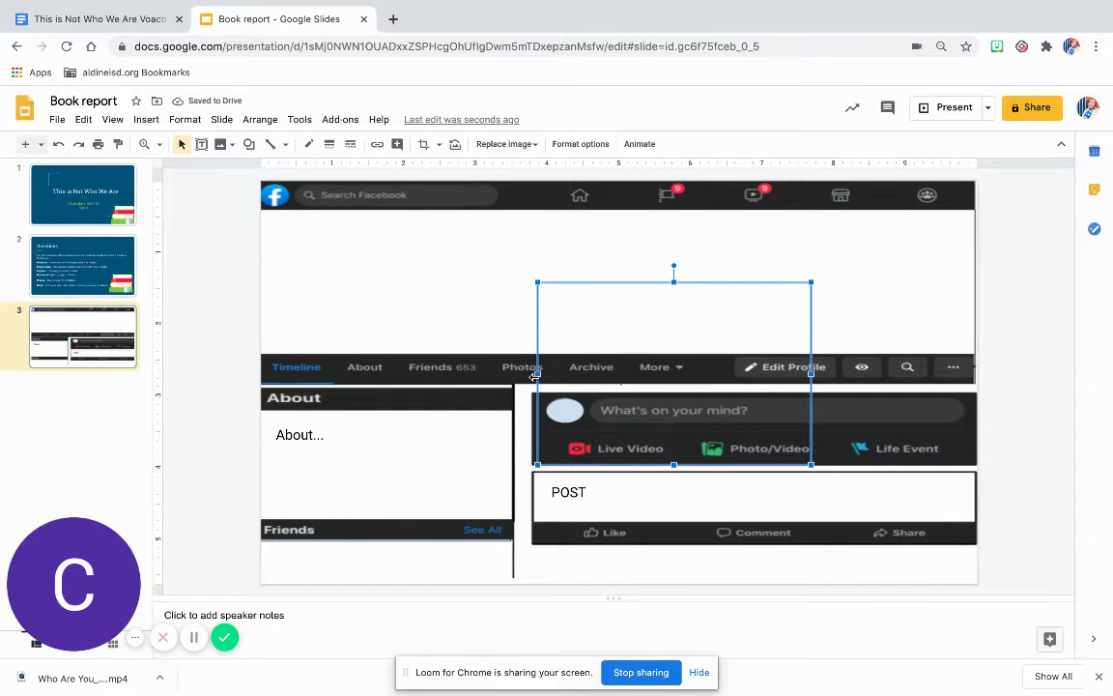
Stretch the violin photo to full slide width as a cover between the header and the Timeline bar.
{"action": "left_click", "coordinate": [77, 238]}
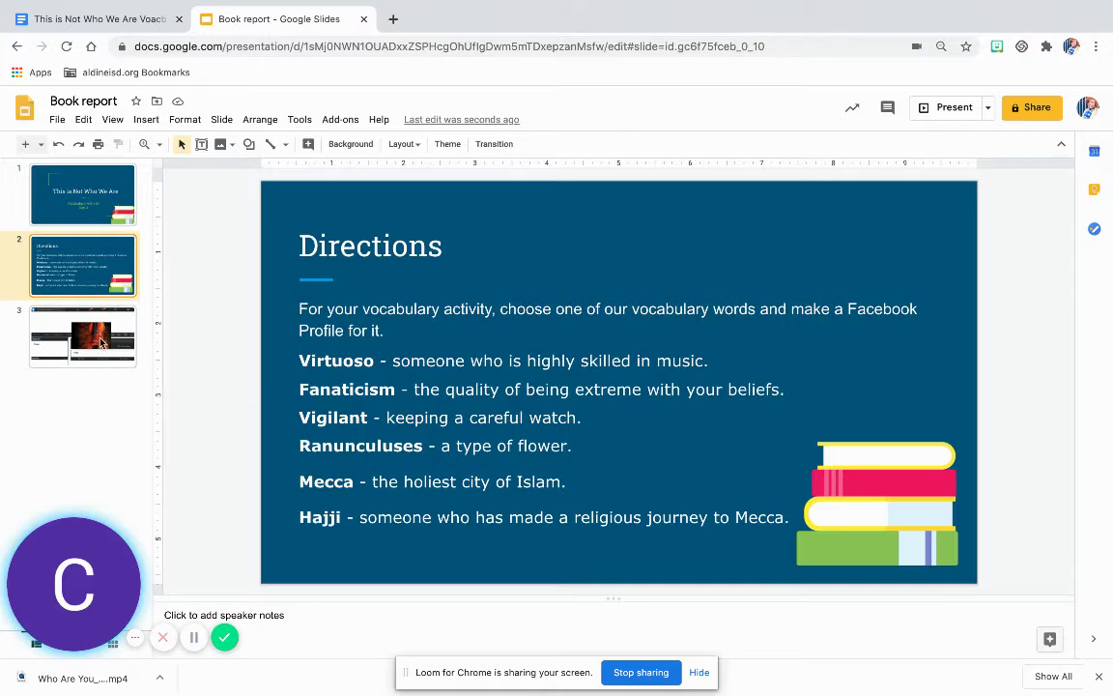
{"action": "left_click", "coordinate": [94, 307]}
{"action": "left_click", "coordinate": [681, 381]}
{"action": "left_click_drag", "start_coordinate": [681, 382], "coordinate": [261, 355]}
{"action": "left_click_drag", "start_coordinate": [862, 377], "coordinate": [978, 380]}
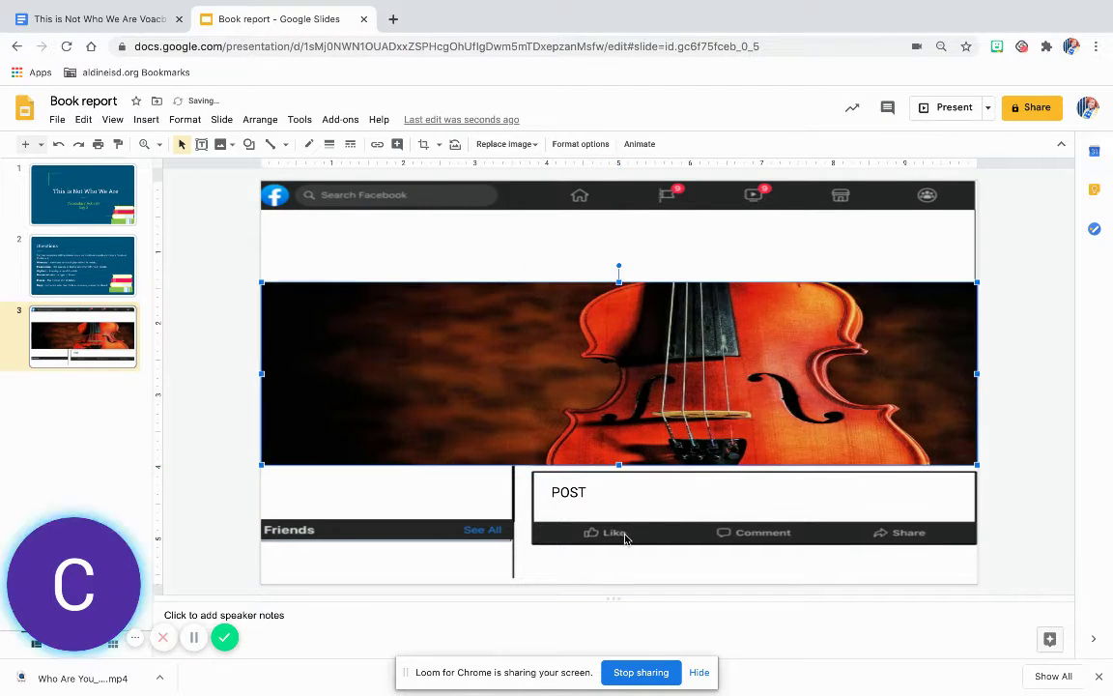
{"action": "left_click_drag", "start_coordinate": [618, 465], "coordinate": [610, 410]}
{"action": "left_click_drag", "start_coordinate": [644, 326], "coordinate": [643, 253]}
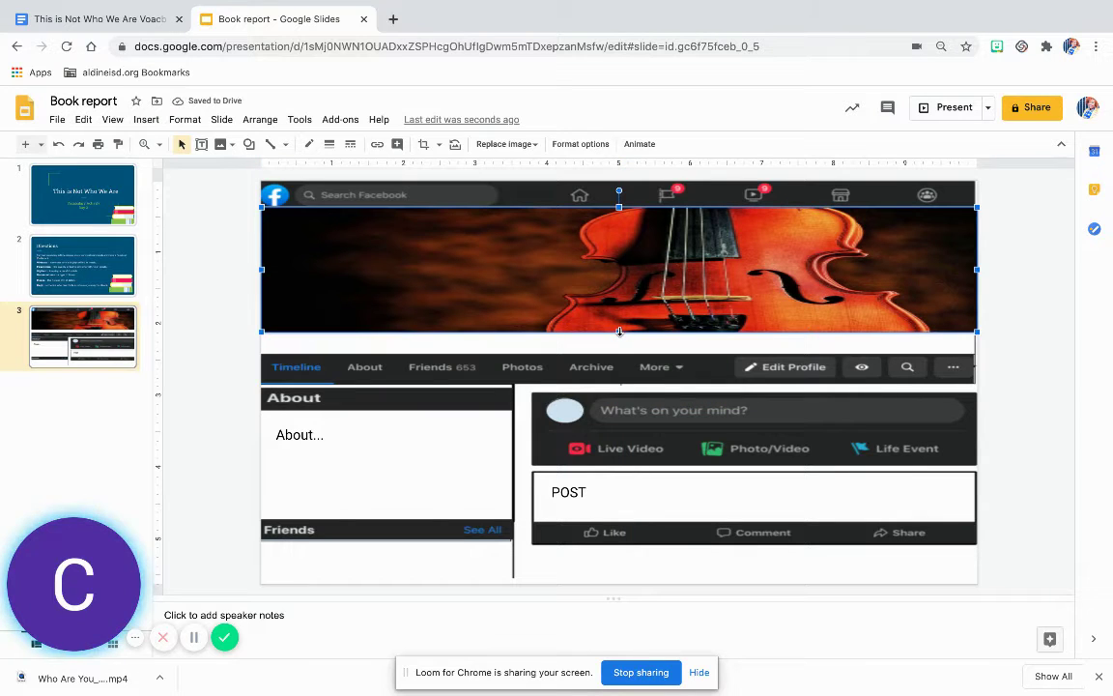
{"action": "left_click_drag", "start_coordinate": [620, 353], "coordinate": [620, 354]}
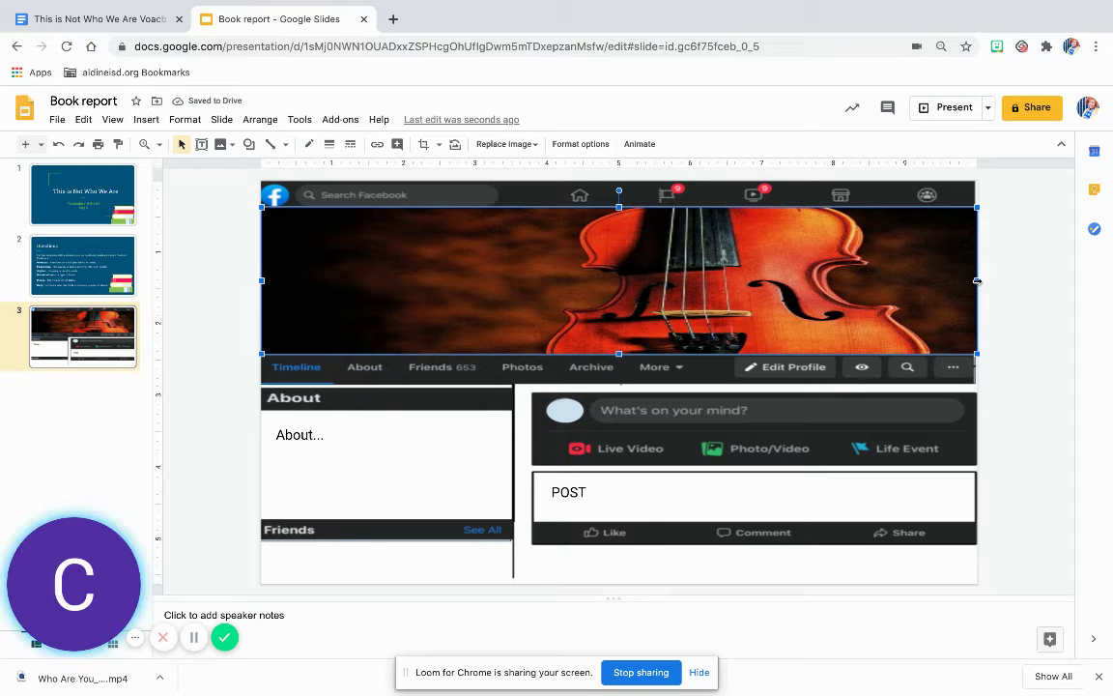
{"action": "left_click_drag", "start_coordinate": [974, 280], "coordinate": [974, 280]}
{"action": "left_click", "coordinate": [1025, 299]}
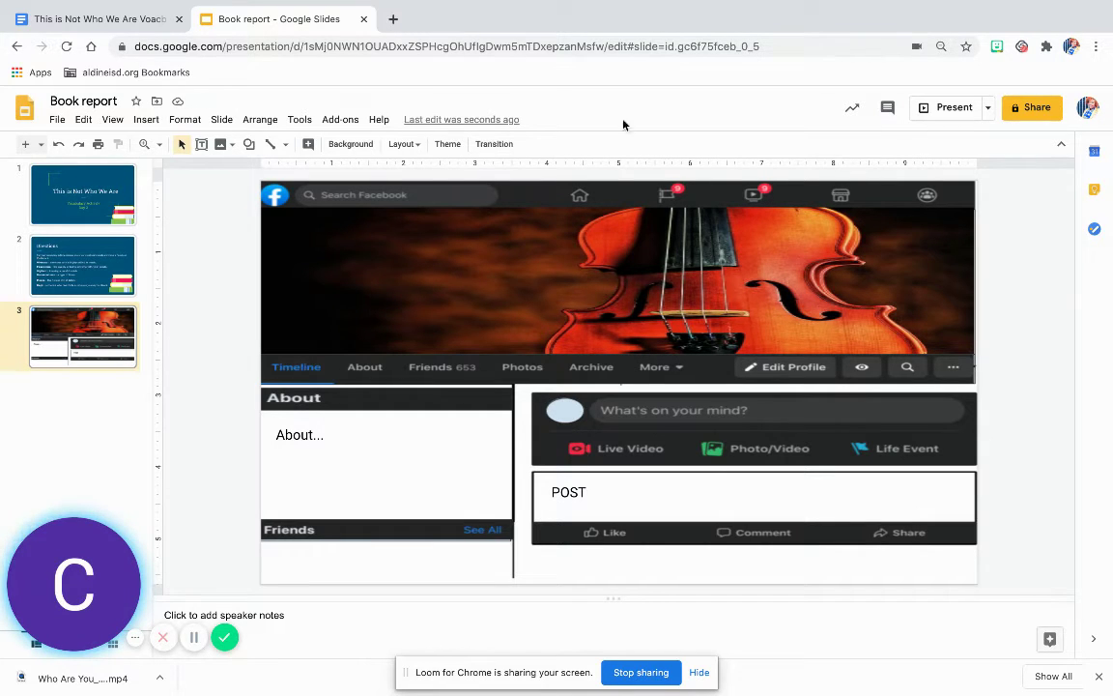
Run a new web image search for 'guy playing cello'.
{"action": "left_click", "coordinate": [146, 119]}
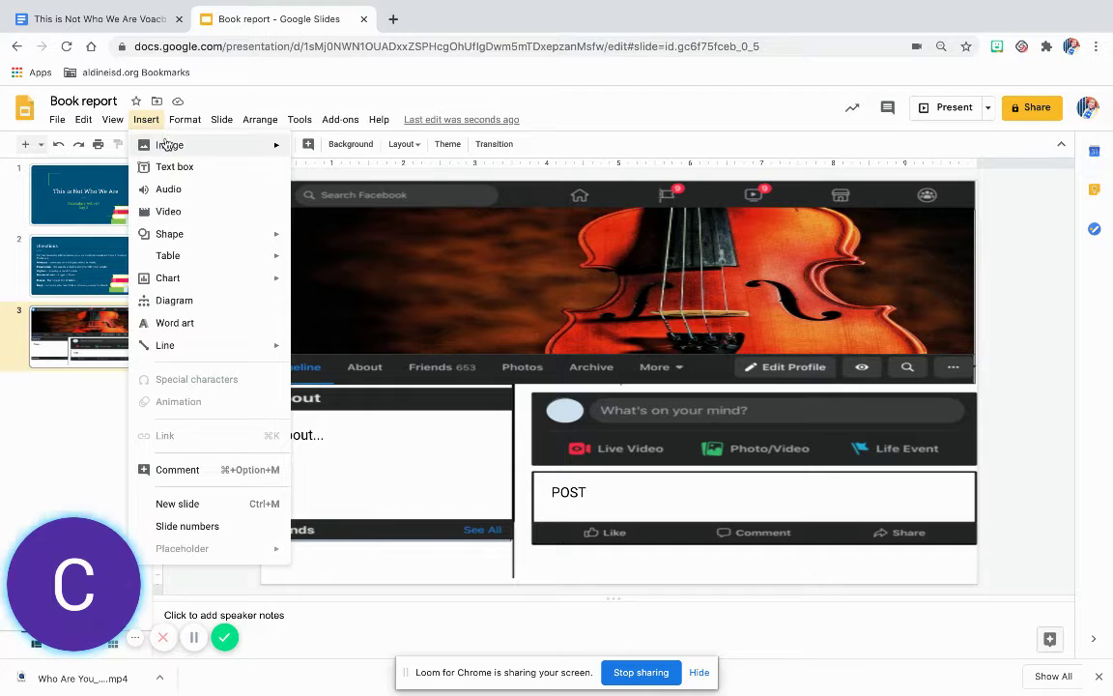
{"action": "mouse_move", "coordinate": [166, 147]}
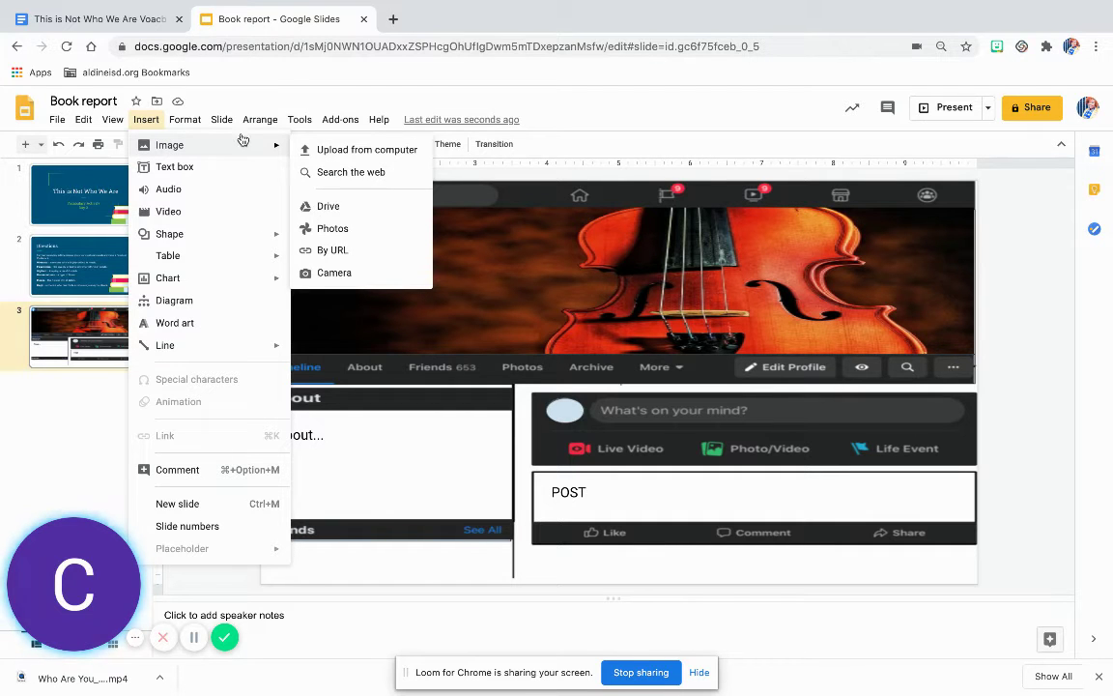
{"action": "left_click", "coordinate": [351, 173]}
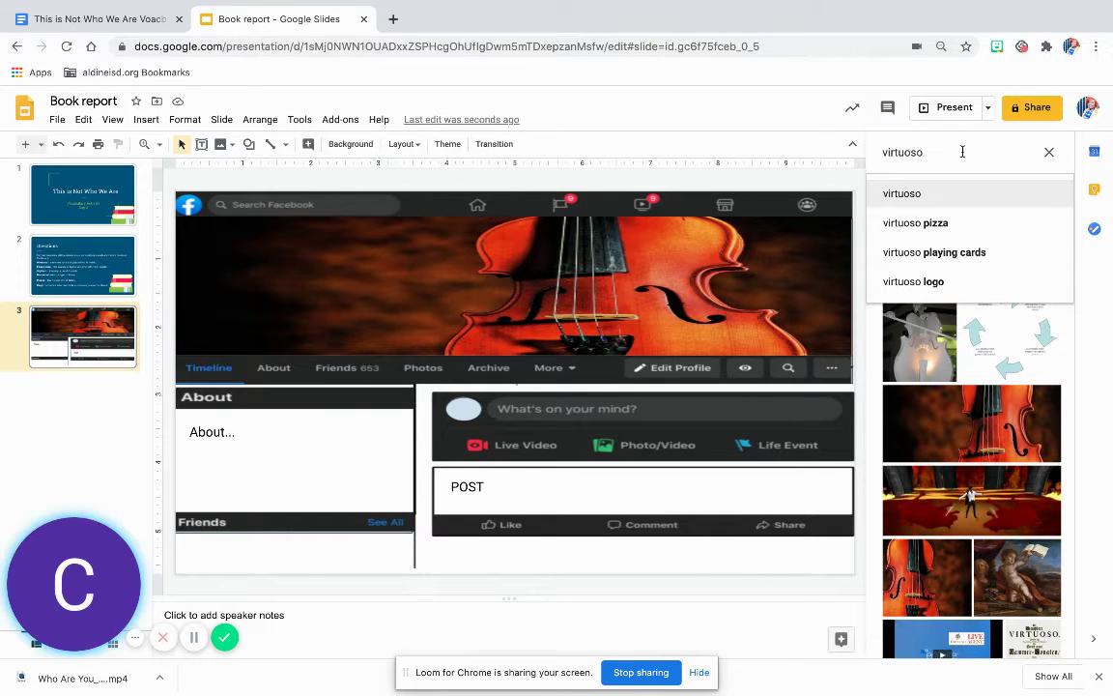
{"action": "left_click_drag", "start_coordinate": [920, 152], "coordinate": [840, 162]}
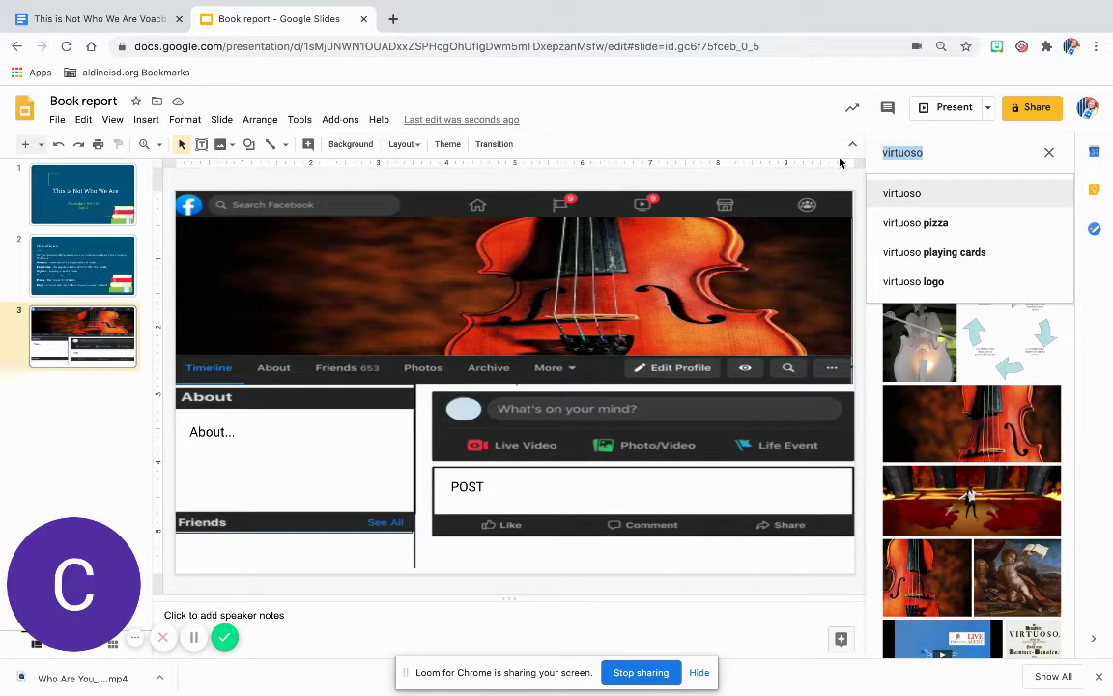
{"action": "type", "text": "guy playing cello"}
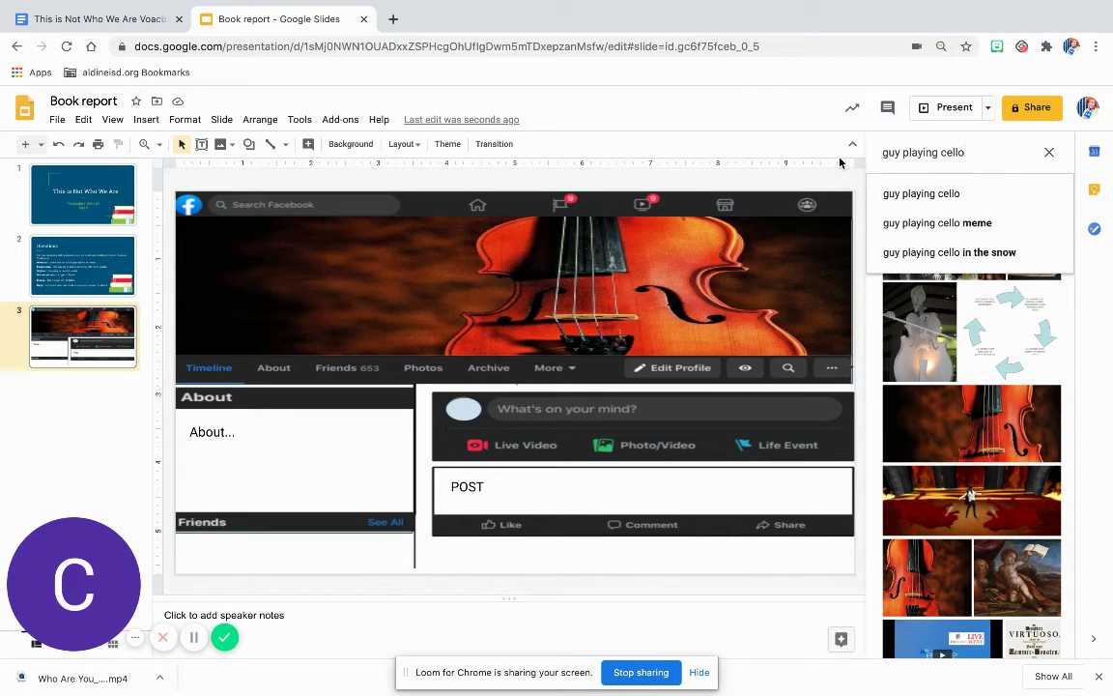
{"action": "key", "text": "Return"}
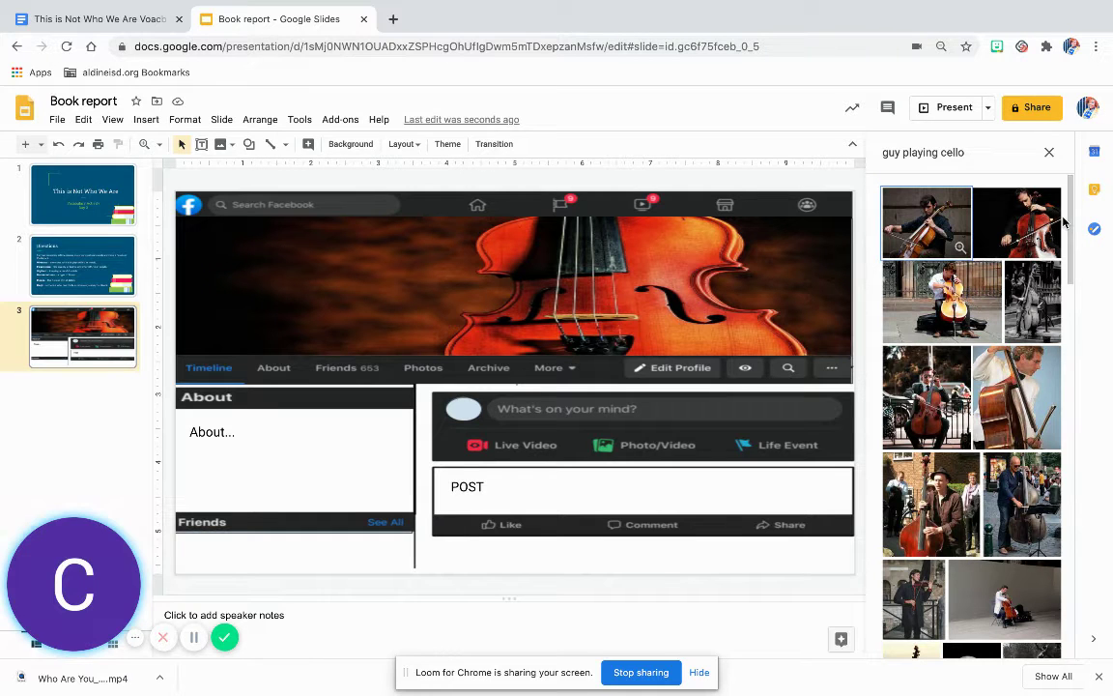
Change the search to 'lady playing cello', insert the red-dress cellist cartoon and shrink it.
{"action": "double_click", "coordinate": [890, 152]}
{"action": "type", "text": "lady"}
{"action": "key", "text": "Return"}
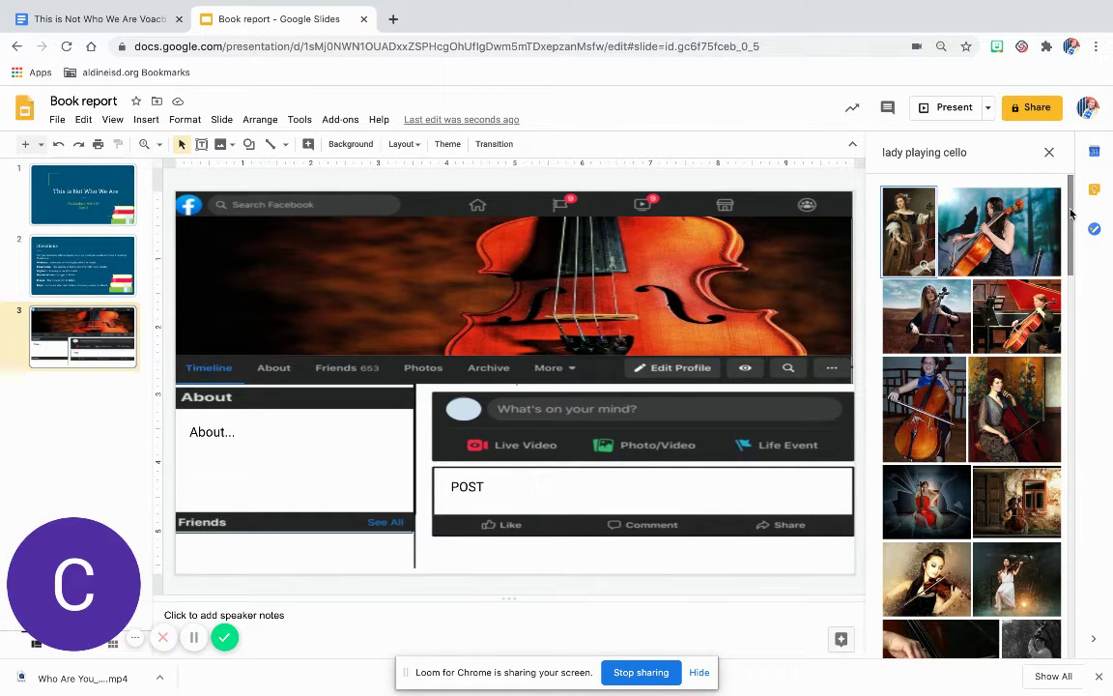
{"action": "left_click_drag", "start_coordinate": [1070, 213], "coordinate": [1068, 328]}
{"action": "scroll", "coordinate": [1008, 434], "scroll_direction": "down", "scroll_amount": 2}
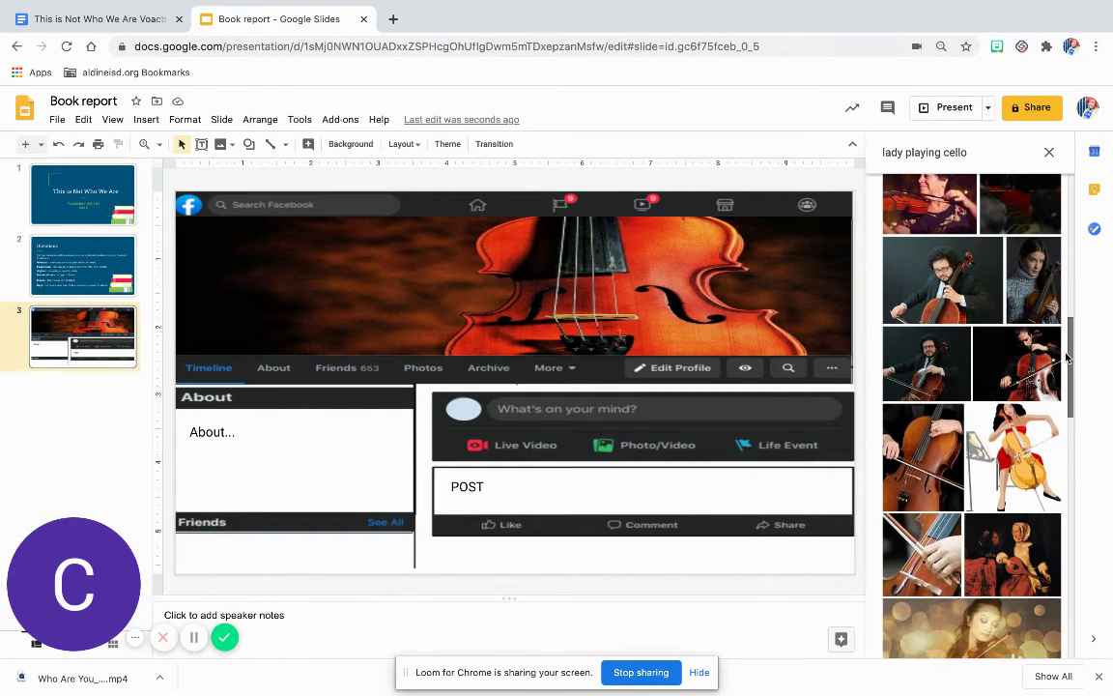
{"action": "left_click", "coordinate": [1017, 460]}
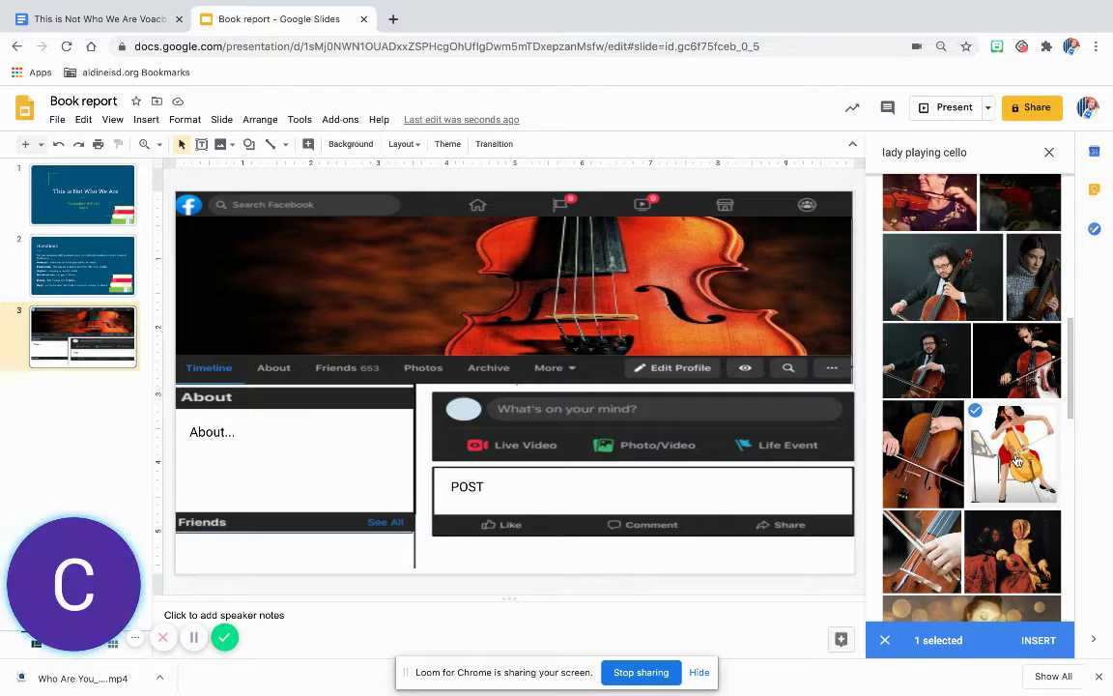
{"action": "left_click", "coordinate": [1037, 642]}
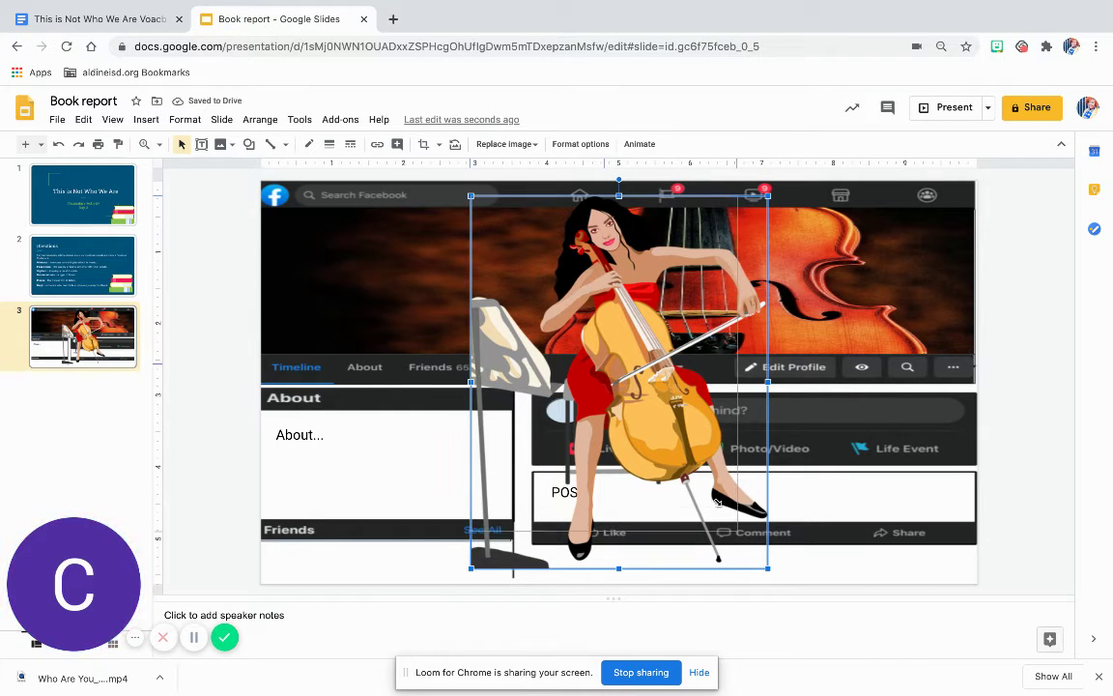
{"action": "left_click_drag", "start_coordinate": [768, 568], "coordinate": [650, 345]}
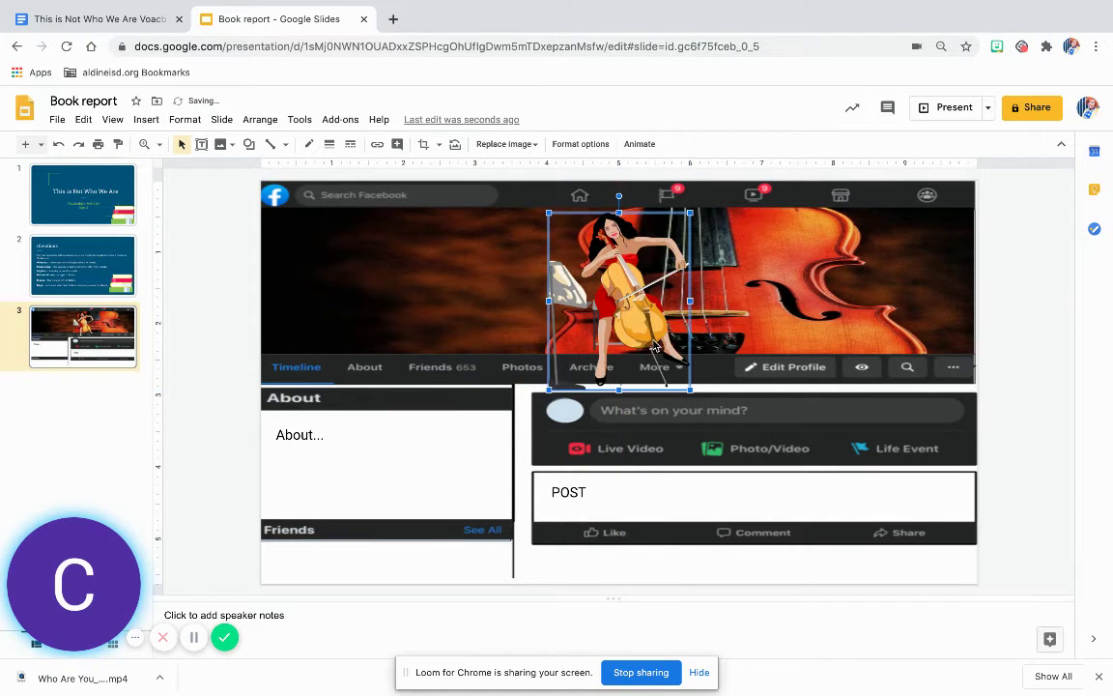
Draw a white-filled oval and place it, slightly smaller, over the banner's left side.
{"action": "left_click", "coordinate": [249, 145]}
{"action": "mouse_move", "coordinate": [320, 178]}
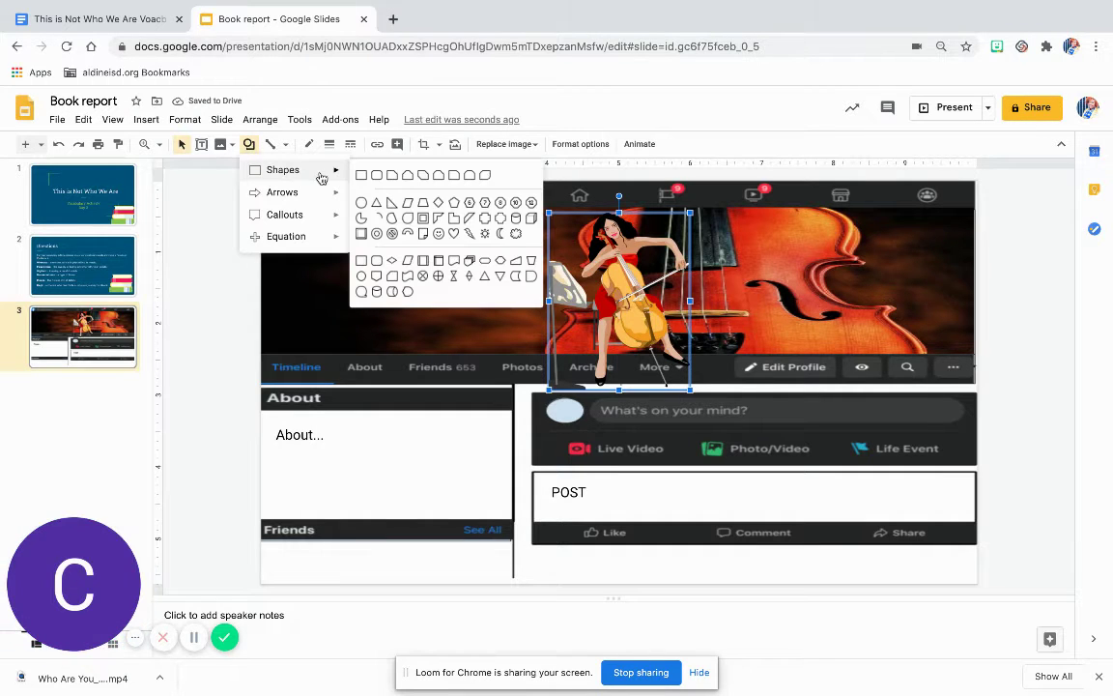
{"action": "left_click", "coordinate": [362, 205]}
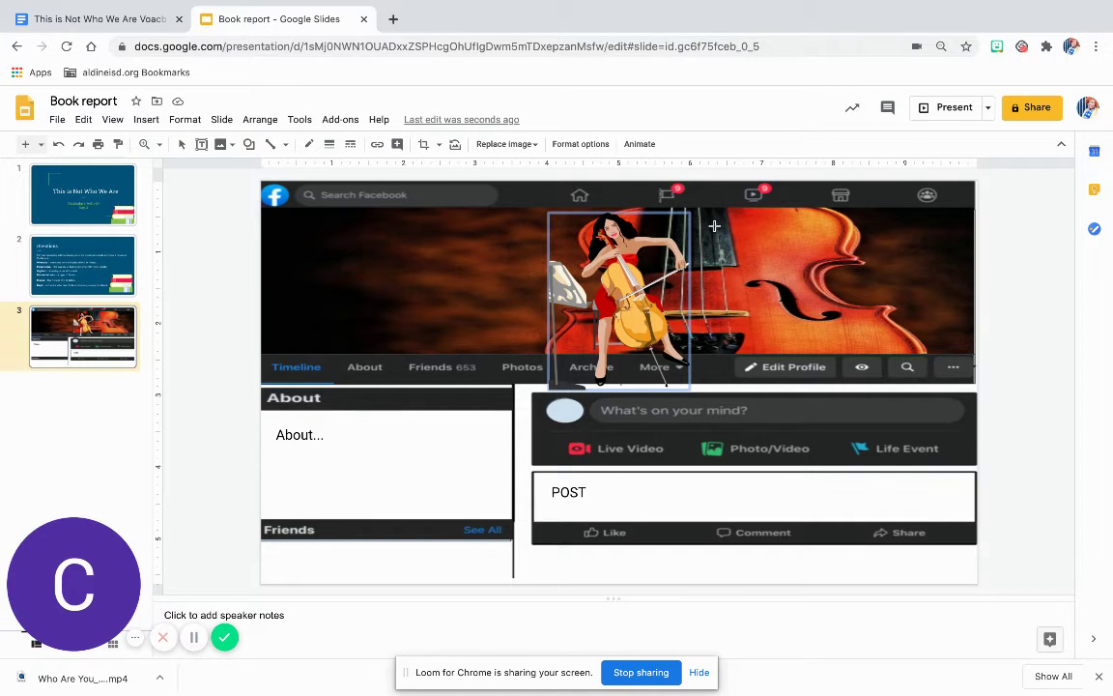
{"action": "left_click_drag", "start_coordinate": [714, 222], "coordinate": [503, 408]}
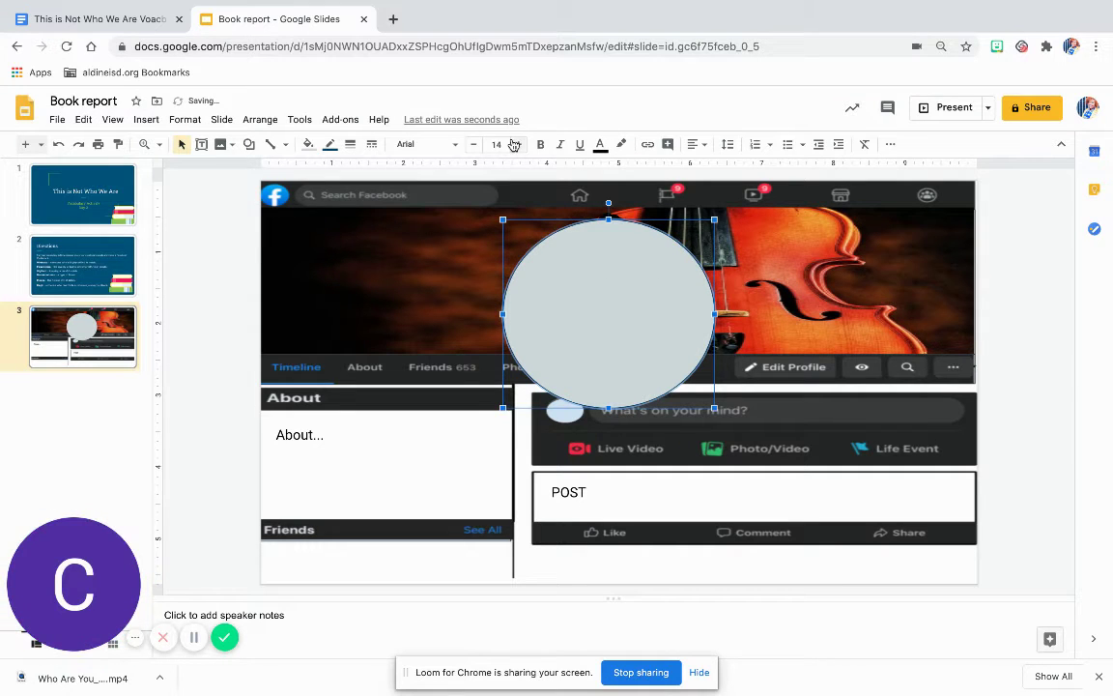
{"action": "left_click", "coordinate": [309, 145]}
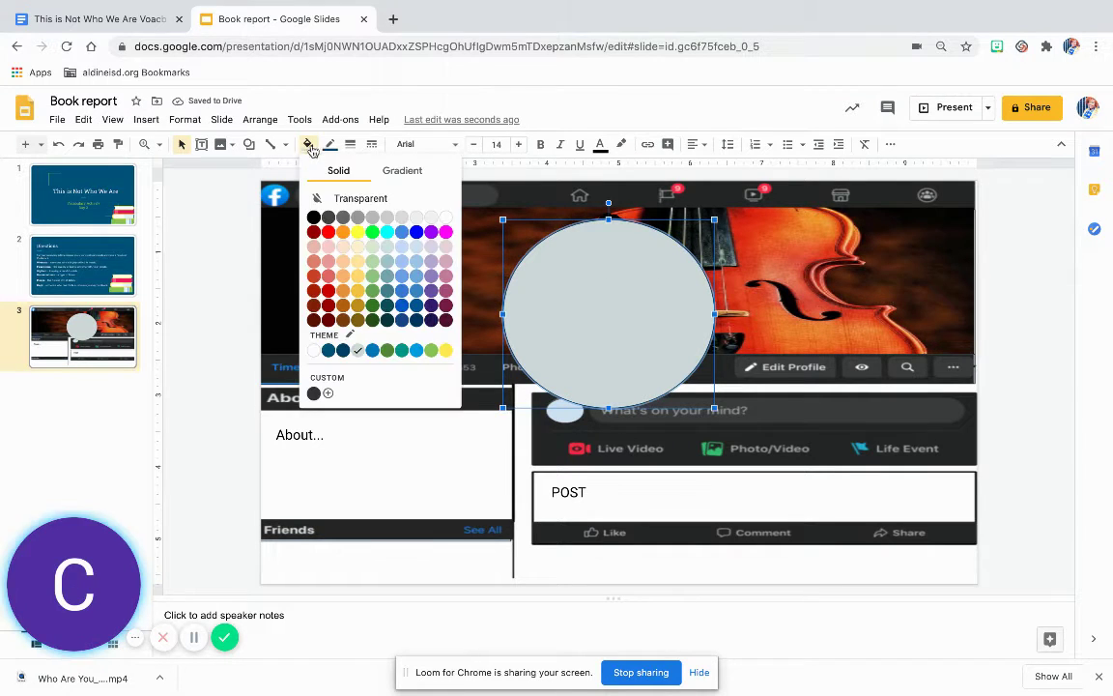
{"action": "left_click", "coordinate": [445, 217]}
{"action": "left_click_drag", "start_coordinate": [649, 294], "coordinate": [512, 280]}
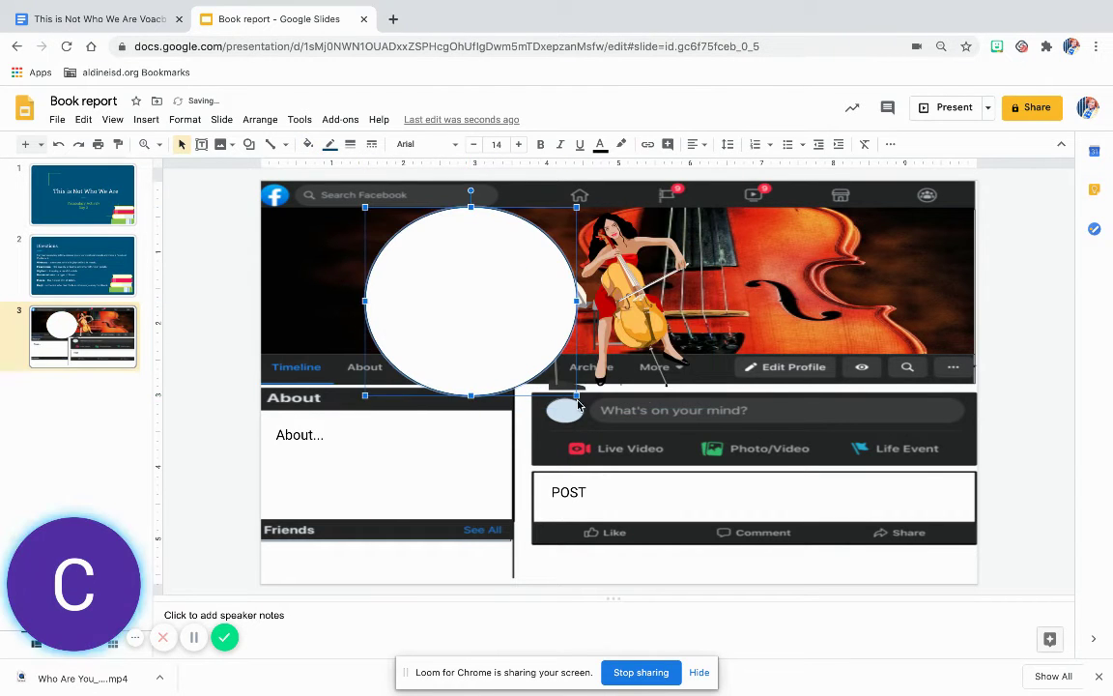
{"action": "left_click_drag", "start_coordinate": [577, 395], "coordinate": [558, 371]}
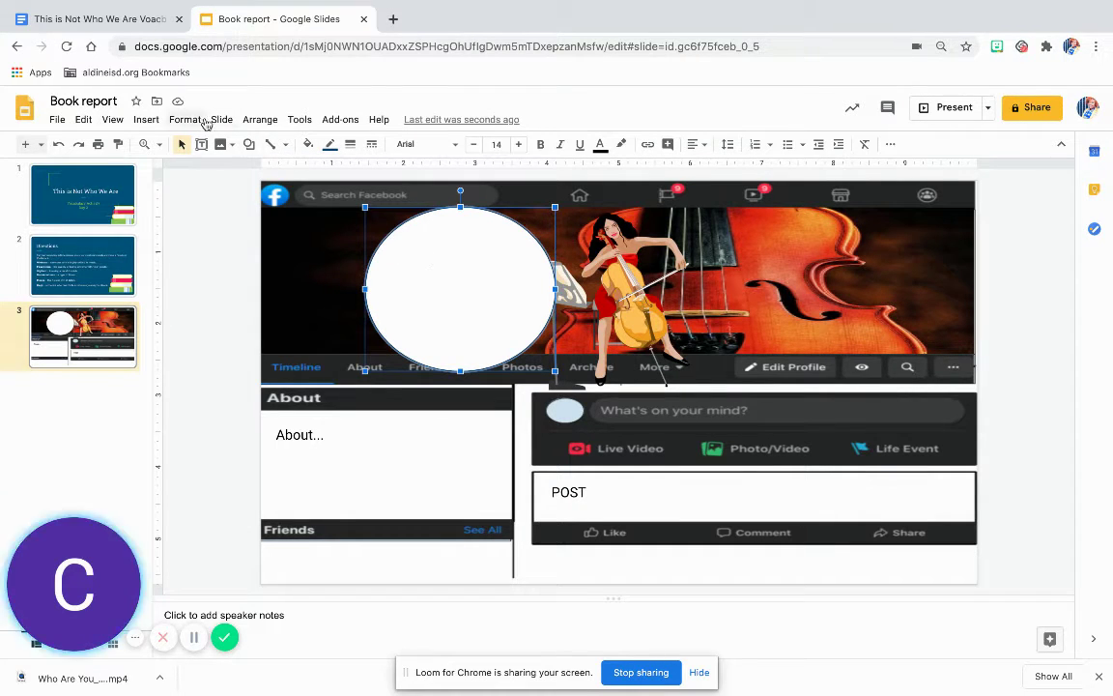
Send the white oval one layer backward and move it to the banner's centre.
{"action": "left_click", "coordinate": [259, 124]}
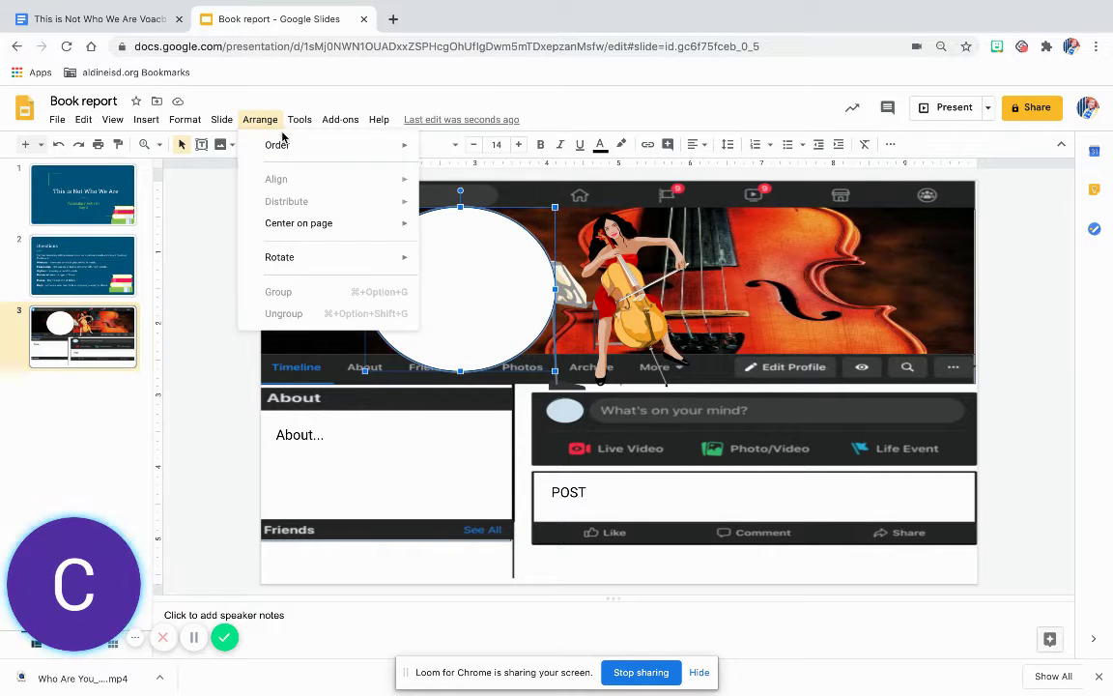
{"action": "mouse_move", "coordinate": [288, 148]}
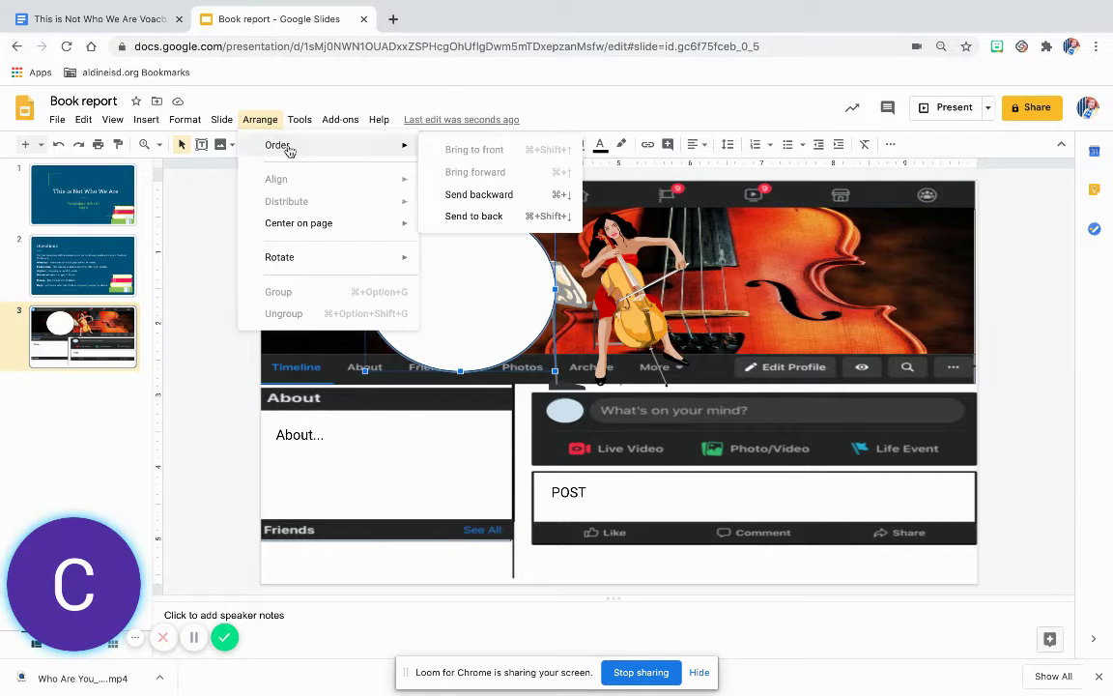
{"action": "left_click", "coordinate": [476, 195]}
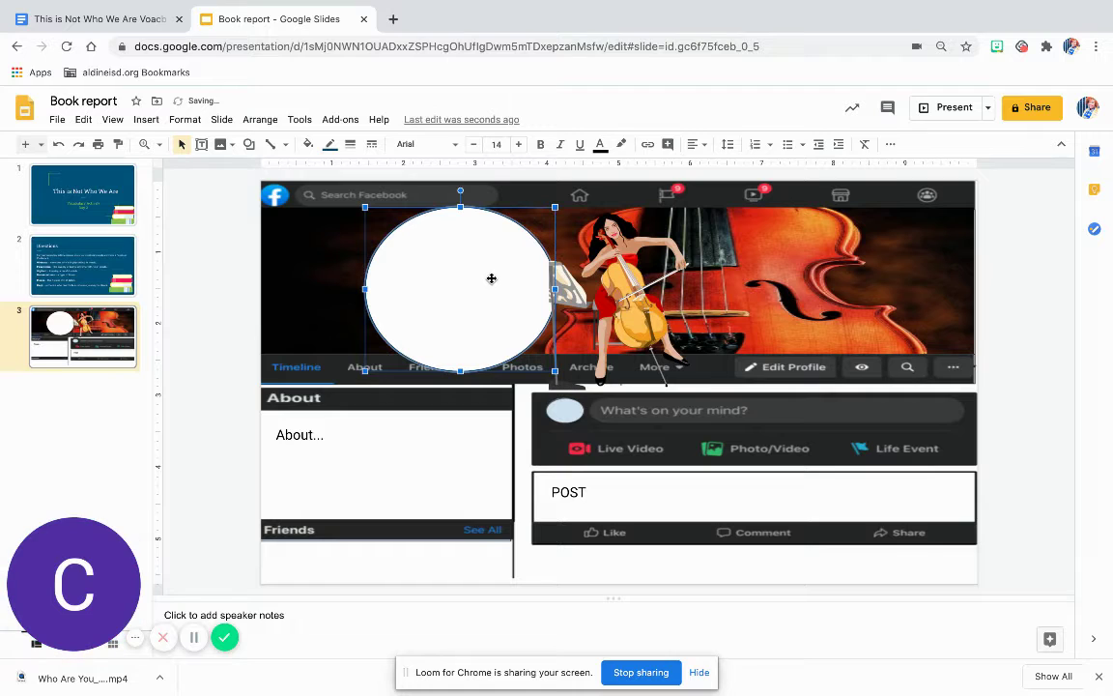
{"action": "left_click_drag", "start_coordinate": [490, 279], "coordinate": [616, 282]}
Shrink the cellist cartoon and centre it inside the white circle.
{"action": "left_click", "coordinate": [616, 282]}
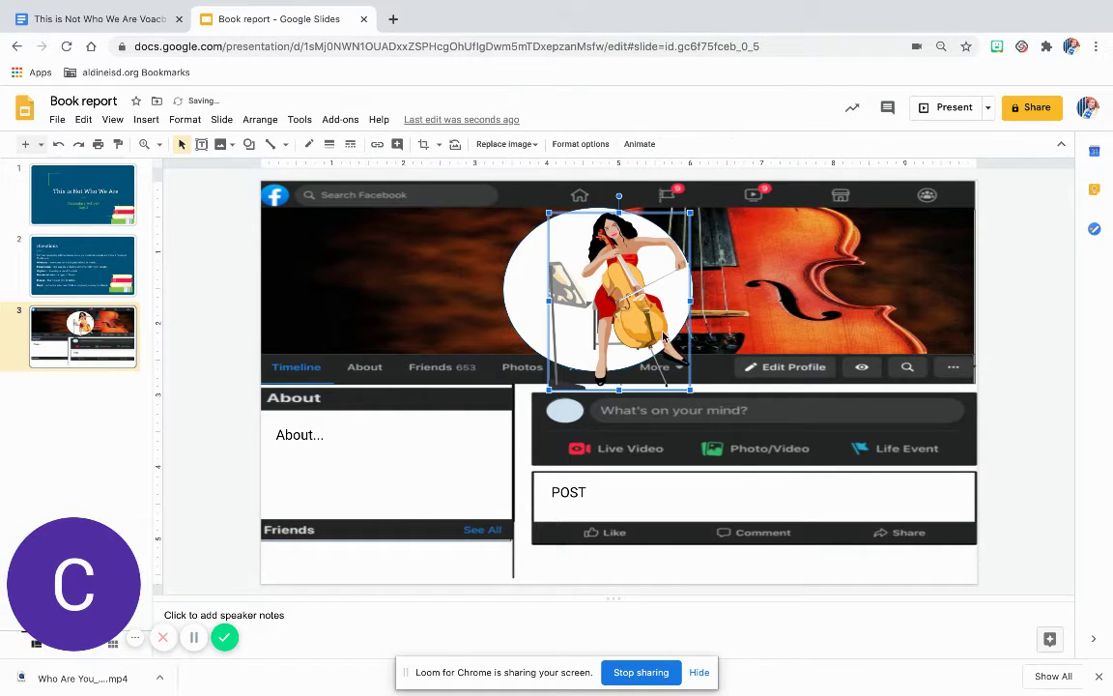
{"action": "left_click_drag", "start_coordinate": [690, 391], "coordinate": [660, 353]}
{"action": "left_click_drag", "start_coordinate": [617, 296], "coordinate": [610, 309]}
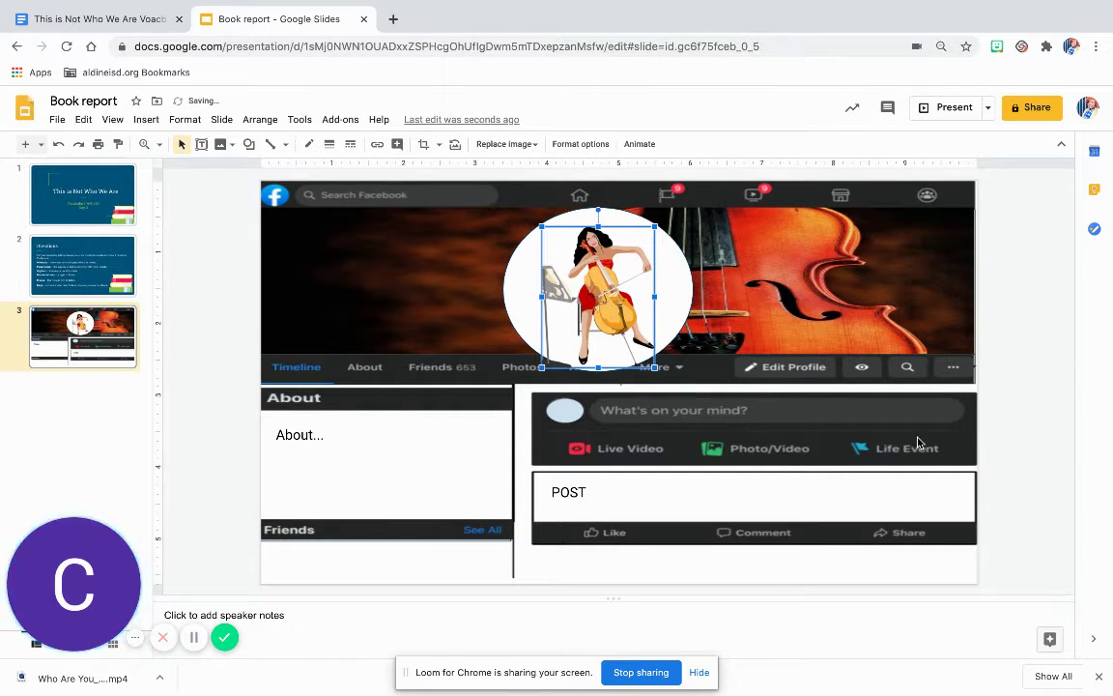
{"action": "left_click", "coordinate": [1004, 443]}
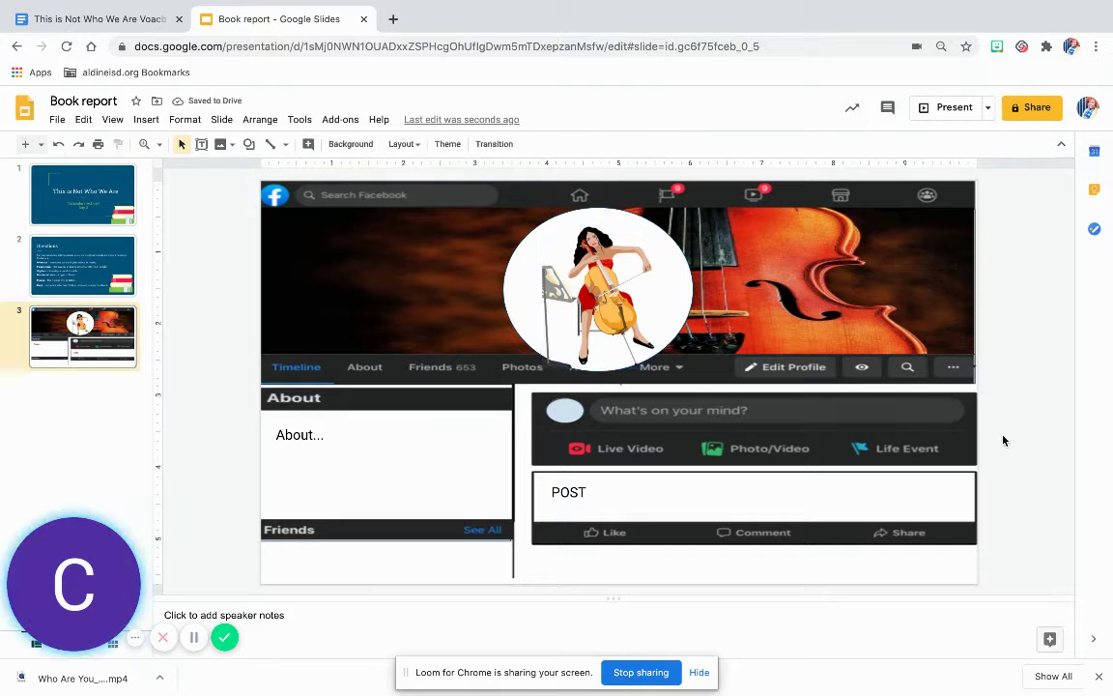
{"action": "left_click", "coordinate": [633, 319]}
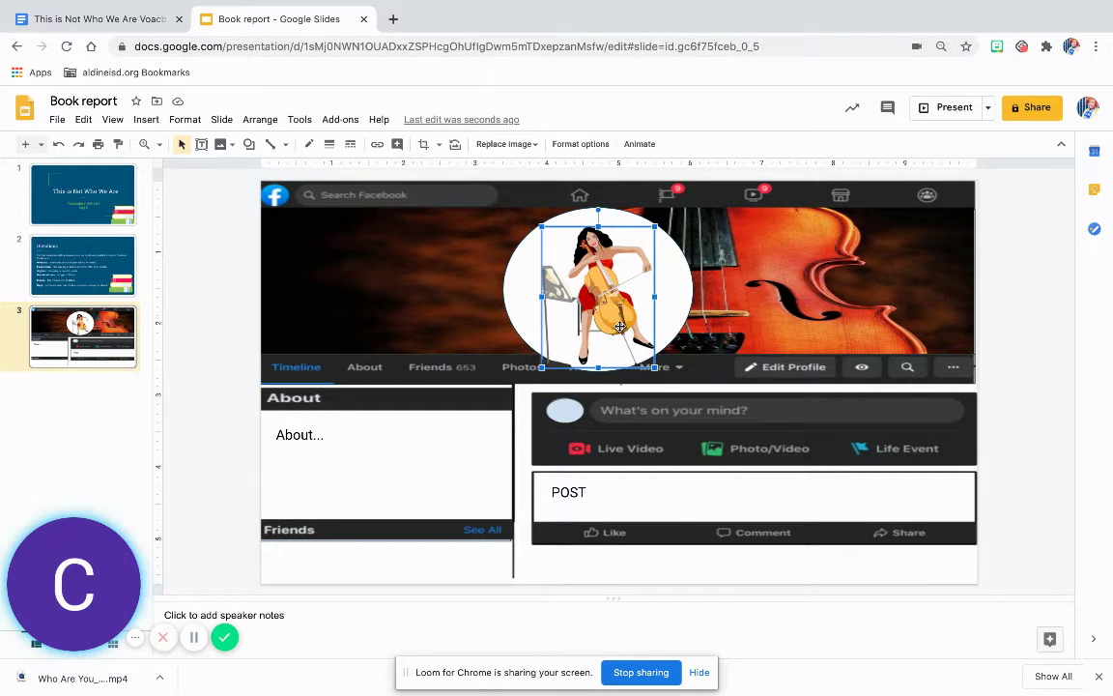
{"action": "left_click_drag", "start_coordinate": [558, 295], "coordinate": [620, 312]}
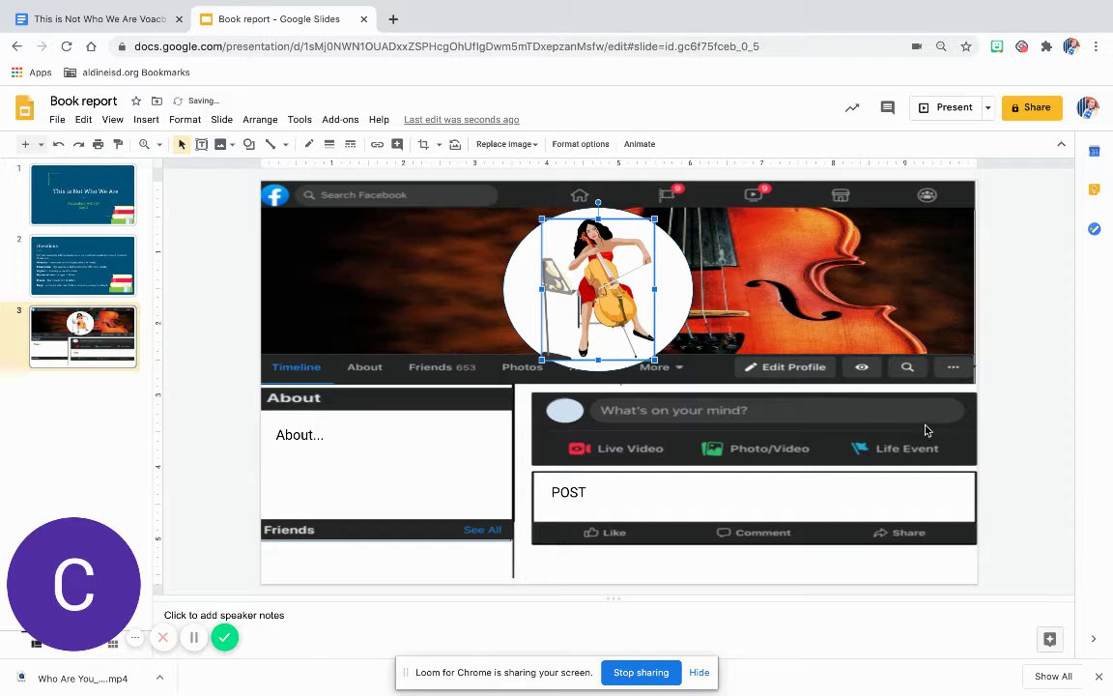
{"action": "left_click", "coordinate": [1032, 472]}
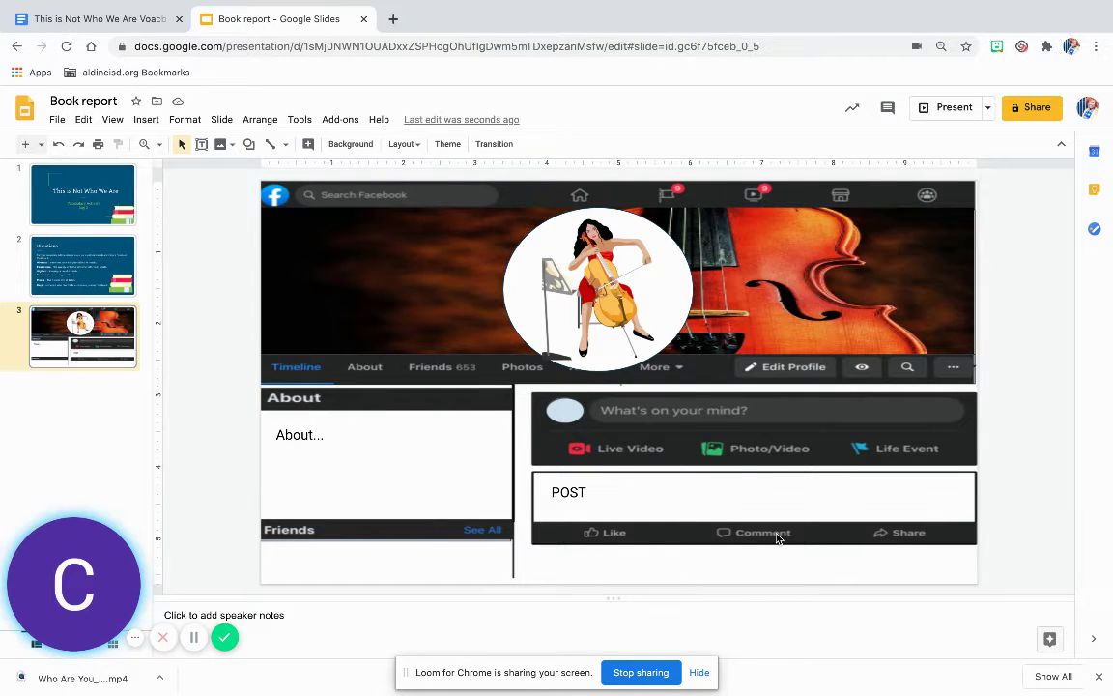
Select the 'About...' placeholder text in the About box.
{"action": "left_click", "coordinate": [297, 439]}
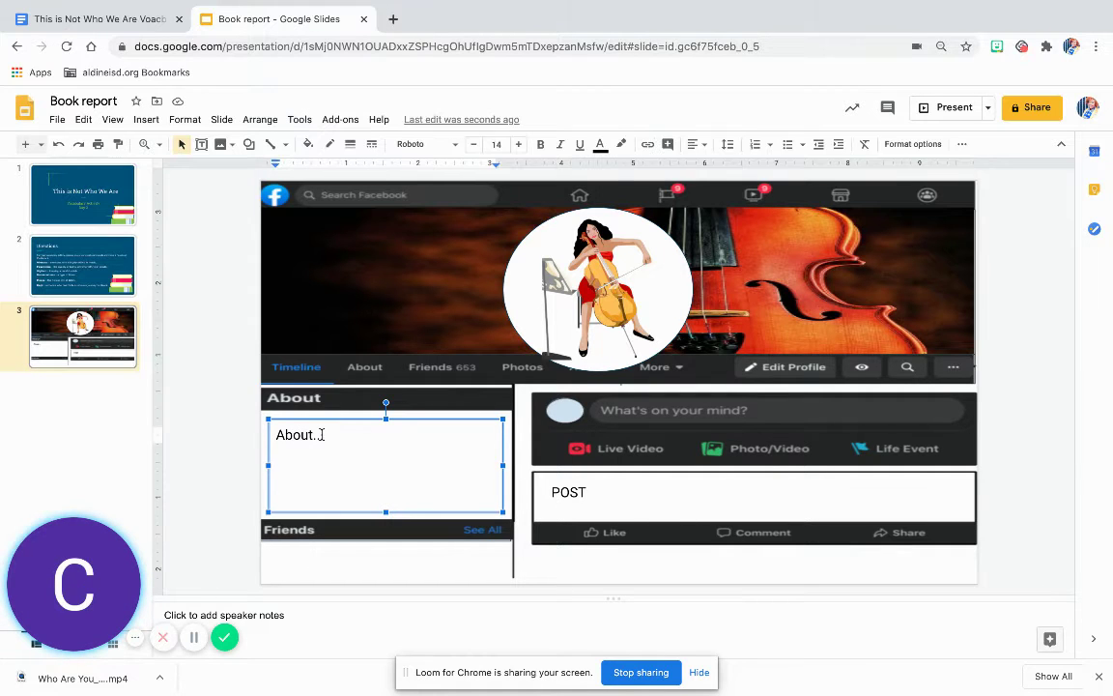
{"action": "left_click_drag", "start_coordinate": [336, 436], "coordinate": [250, 434]}
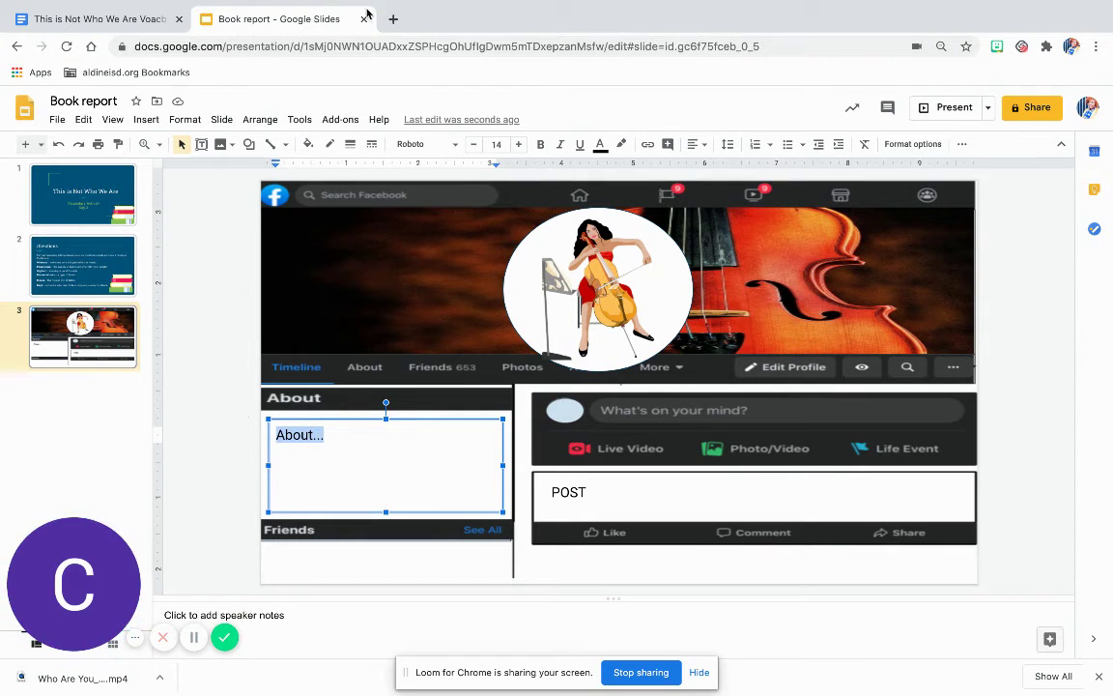
Google 'virtuoso' in a new tab and expand its extra definitions and word origin.
{"action": "left_click", "coordinate": [393, 20]}
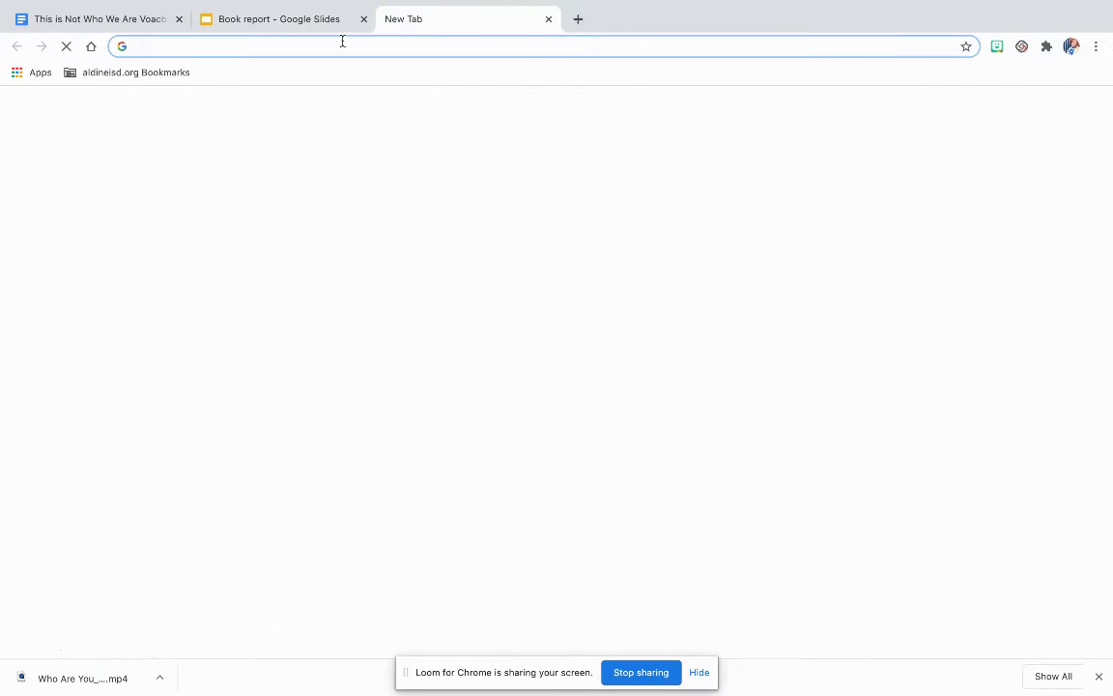
{"action": "type", "text": "virtu"}
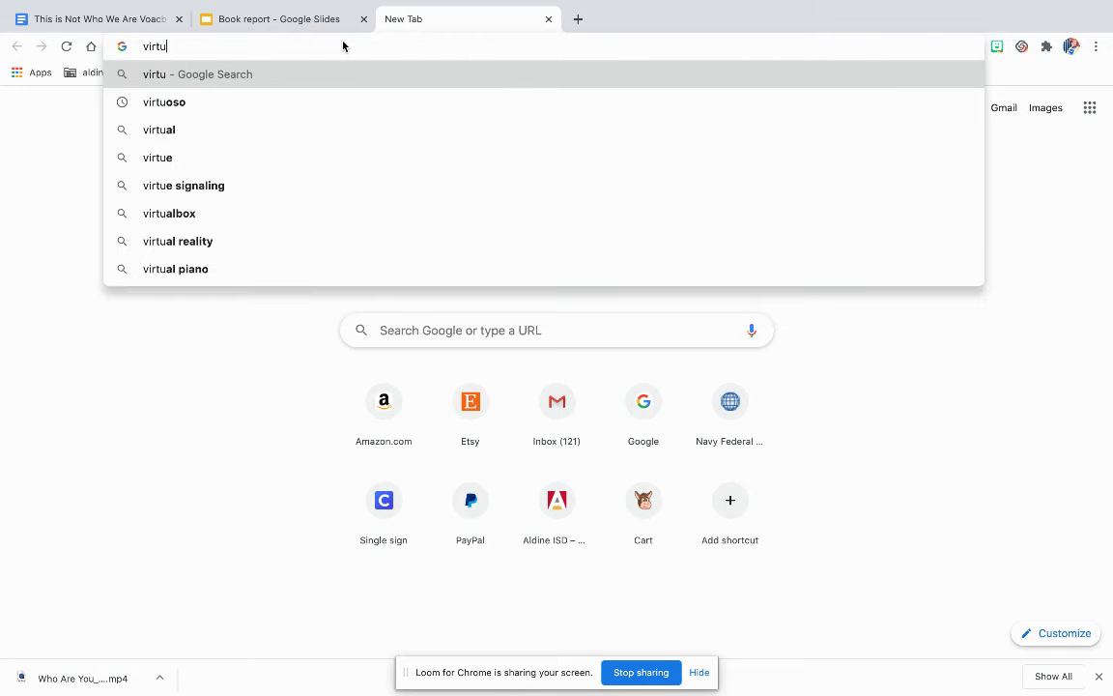
{"action": "type", "text": "oso"}
{"action": "key", "text": "Return"}
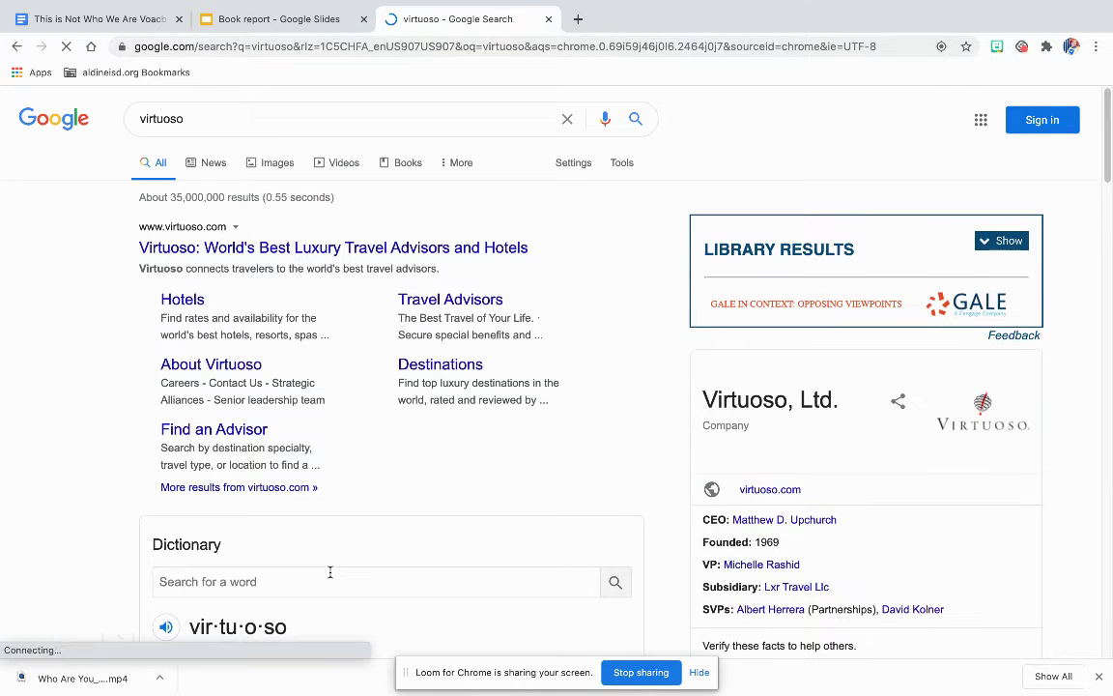
{"action": "scroll", "coordinate": [379, 465], "scroll_direction": "down", "scroll_amount": 2}
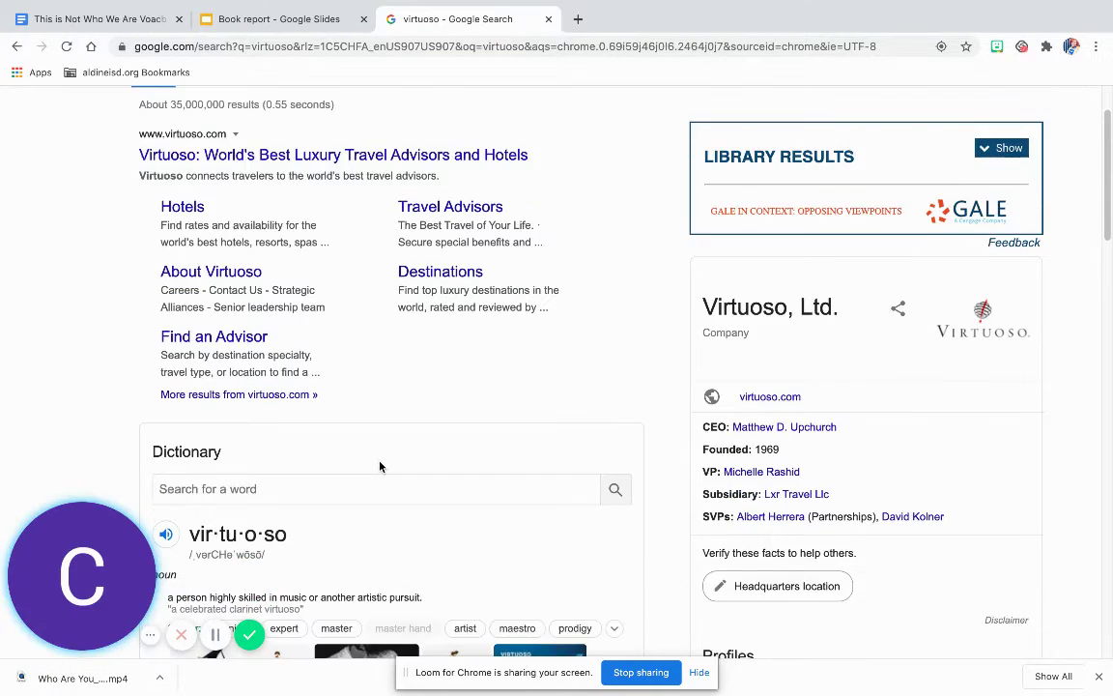
{"action": "scroll", "coordinate": [380, 467], "scroll_direction": "down", "scroll_amount": 1}
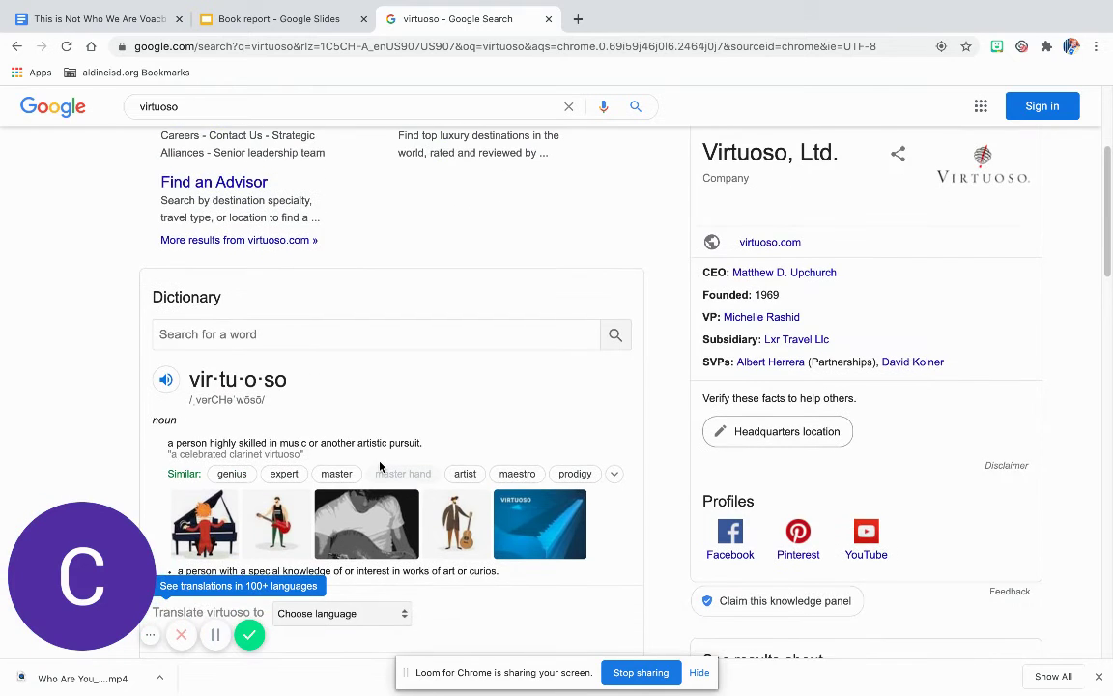
{"action": "scroll", "coordinate": [380, 467], "scroll_direction": "down", "scroll_amount": 2}
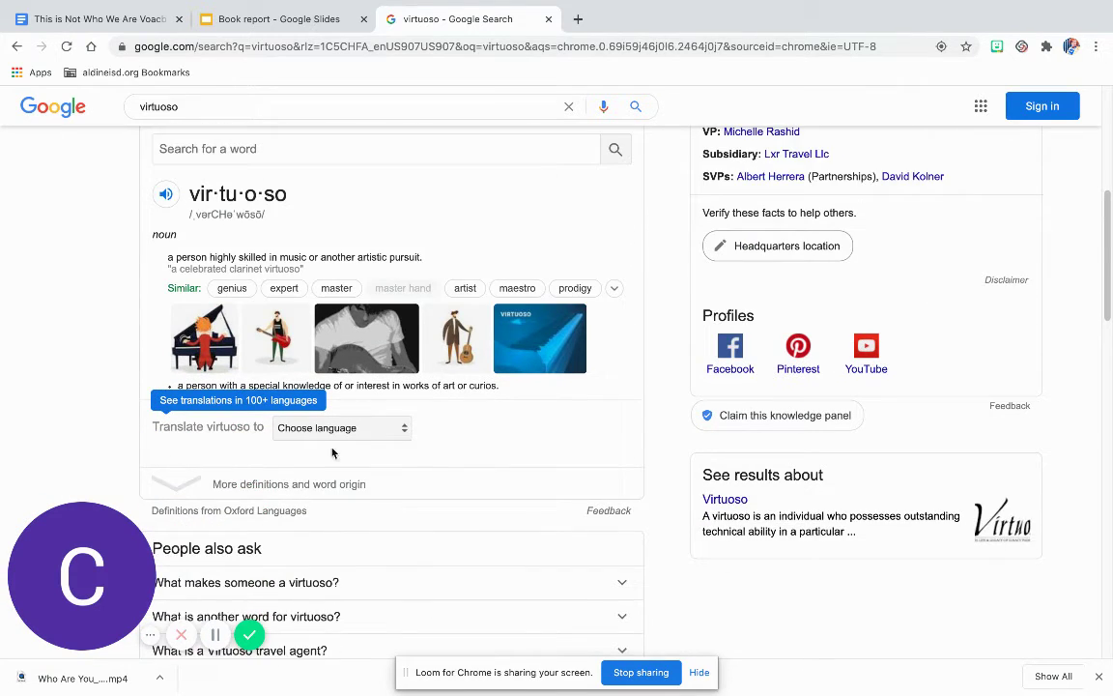
{"action": "left_click", "coordinate": [203, 483]}
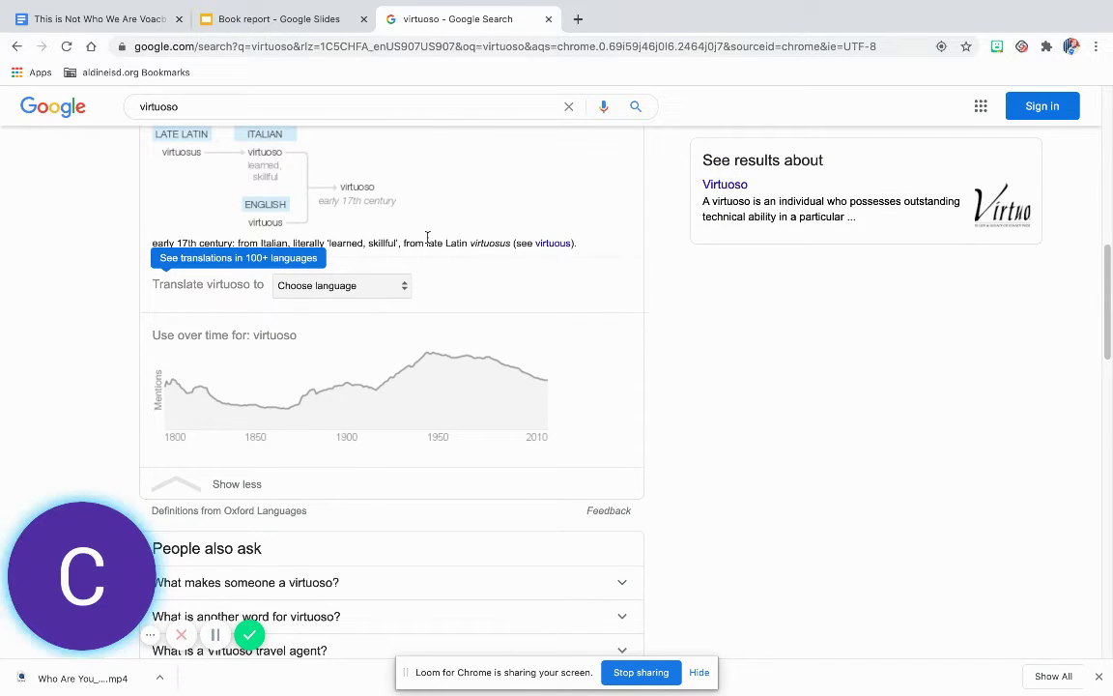
{"action": "scroll", "coordinate": [427, 237], "scroll_direction": "up", "scroll_amount": 2}
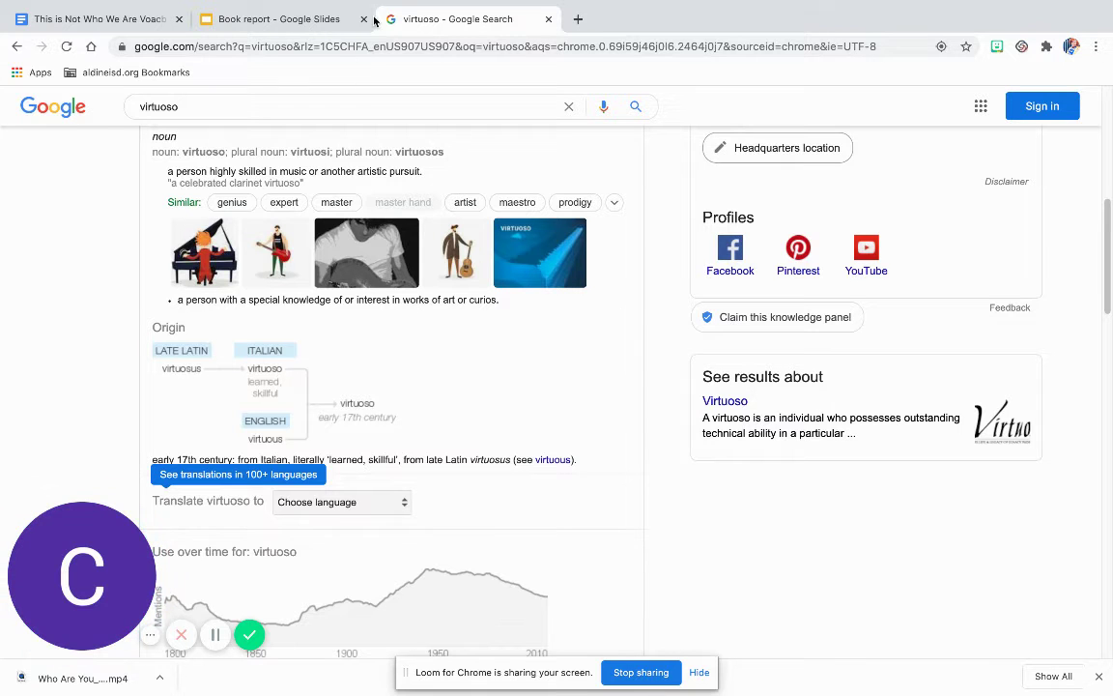
{"action": "left_click", "coordinate": [116, 21]}
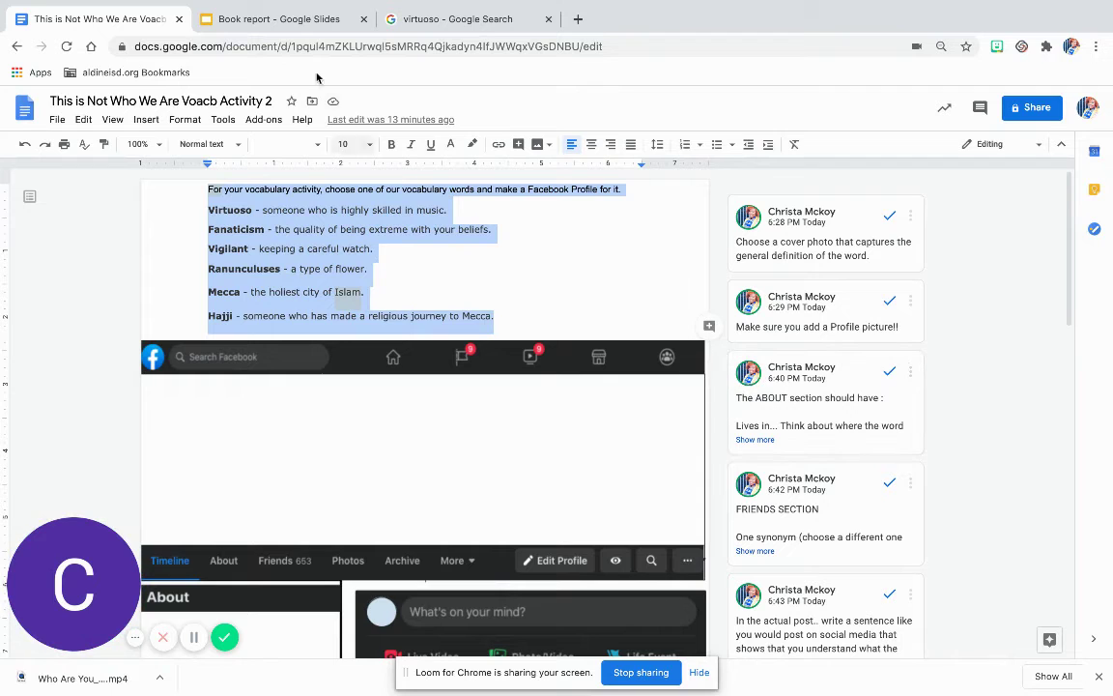
Replace the About placeholder with 'Lives in Italy' and start a 'Married to' line.
{"action": "left_click", "coordinate": [269, 17]}
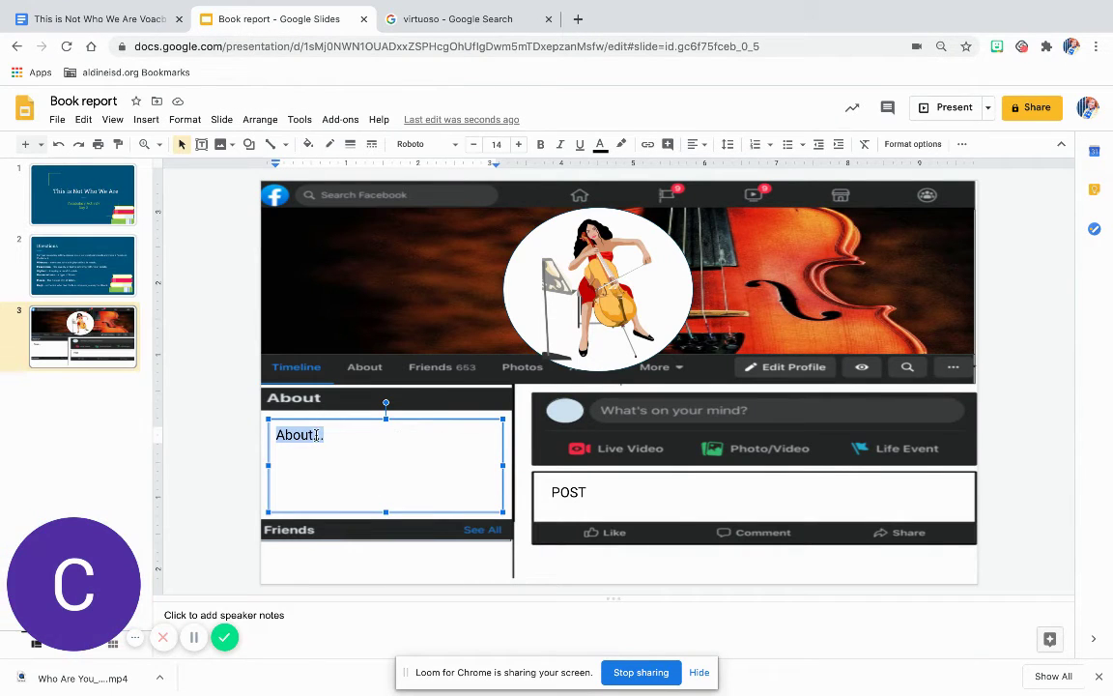
{"action": "key", "text": "BackSpace"}
{"action": "type", "text": "Lives in Italy"}
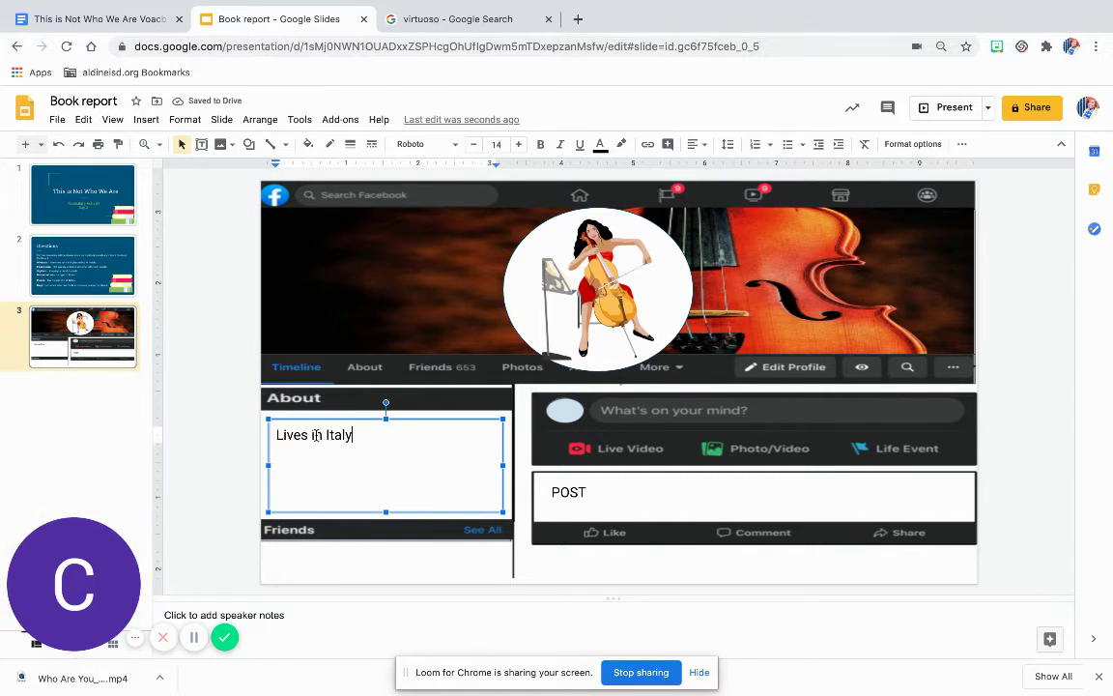
{"action": "key", "text": "Return"}
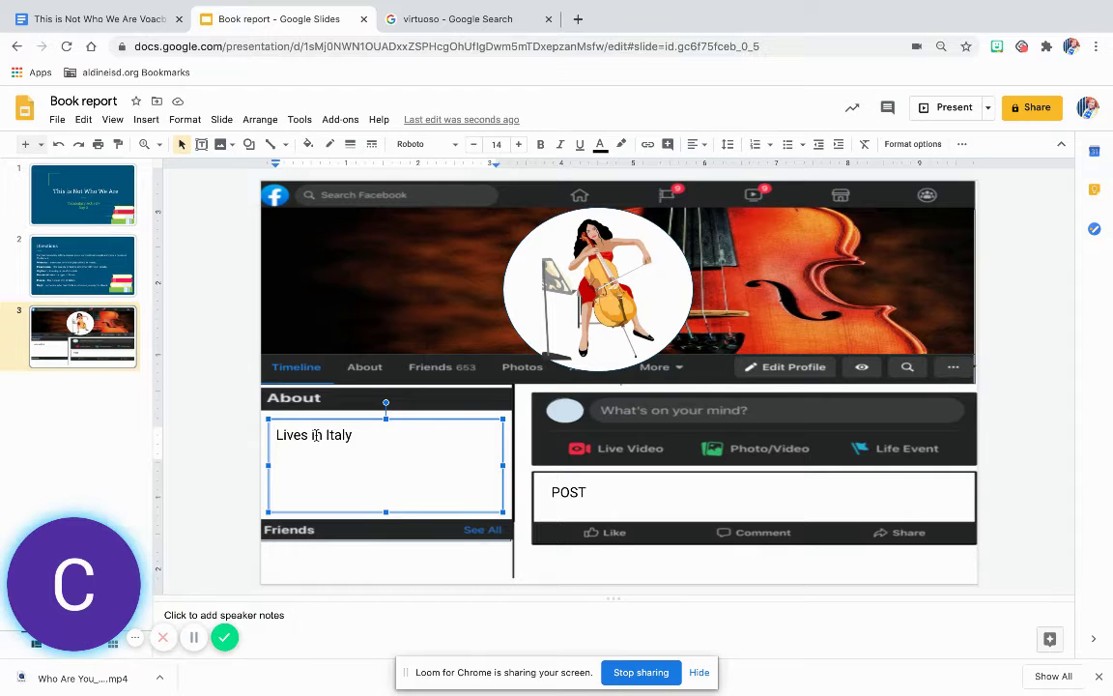
{"action": "type", "text": "Married to"}
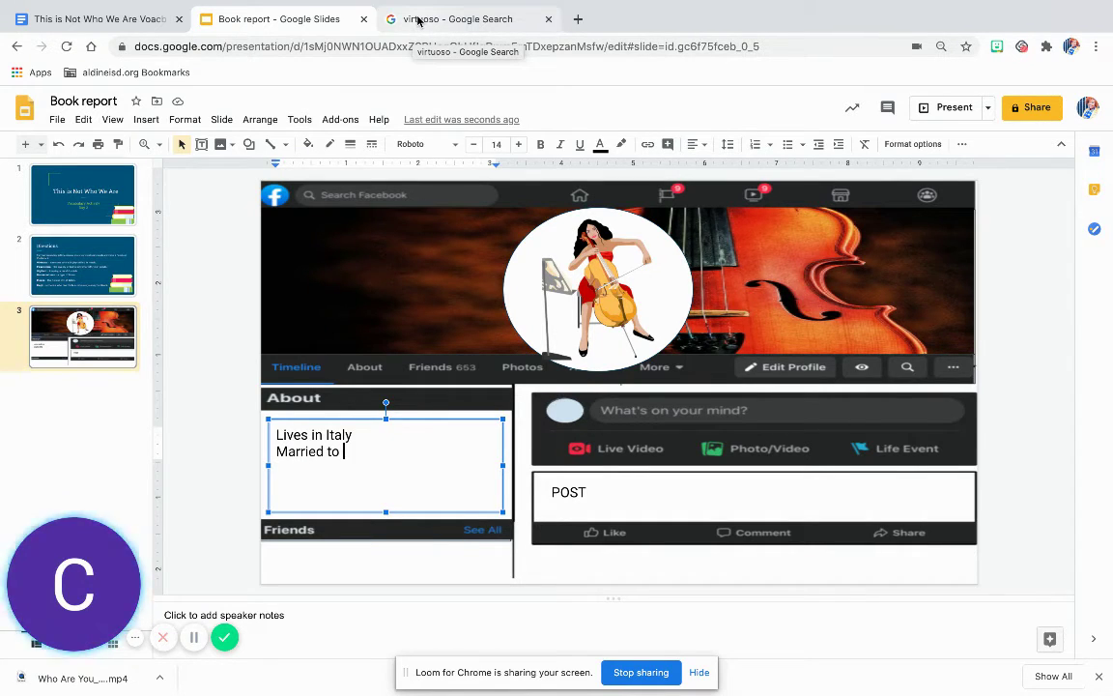
{"action": "left_click", "coordinate": [452, 19]}
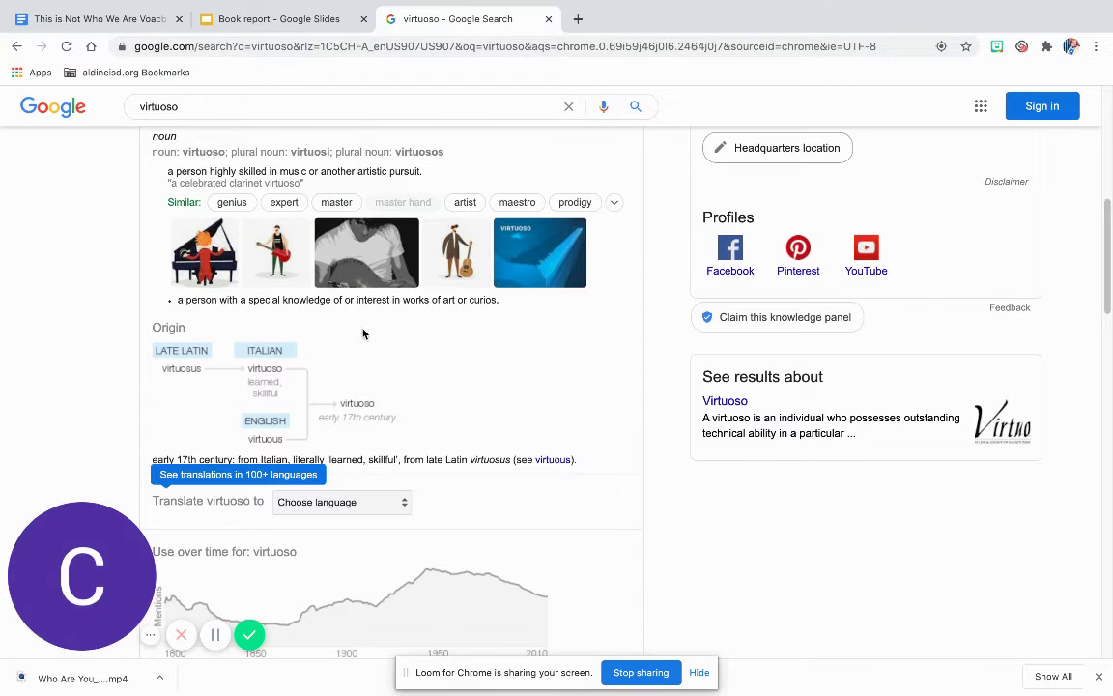
{"action": "scroll", "coordinate": [396, 348], "scroll_direction": "up", "scroll_amount": 3}
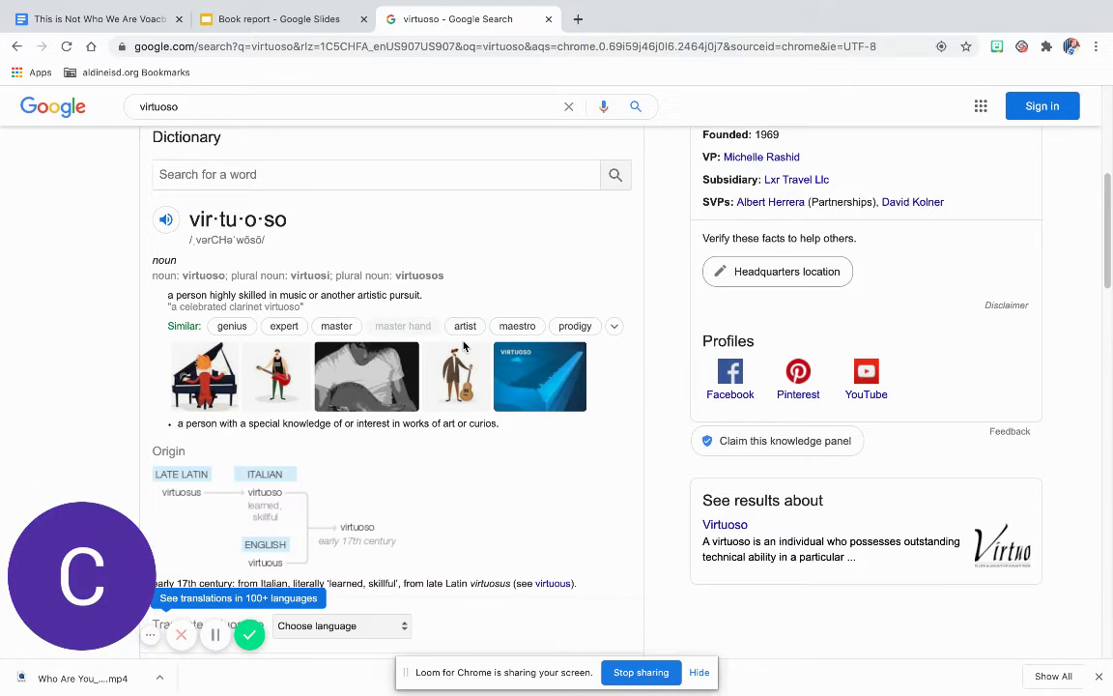
In the About box, type 'Artist' after Married to, then add the line 'Went to Performing Arts in NYC'.
{"action": "left_click", "coordinate": [248, 21]}
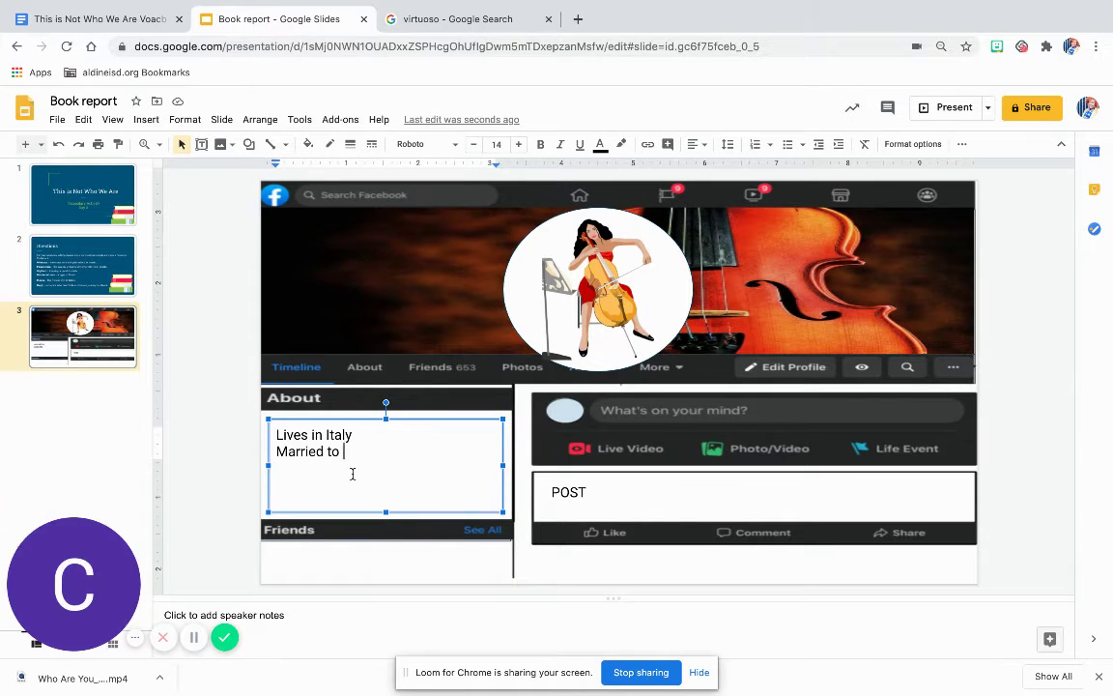
{"action": "type", "text": "Artist"}
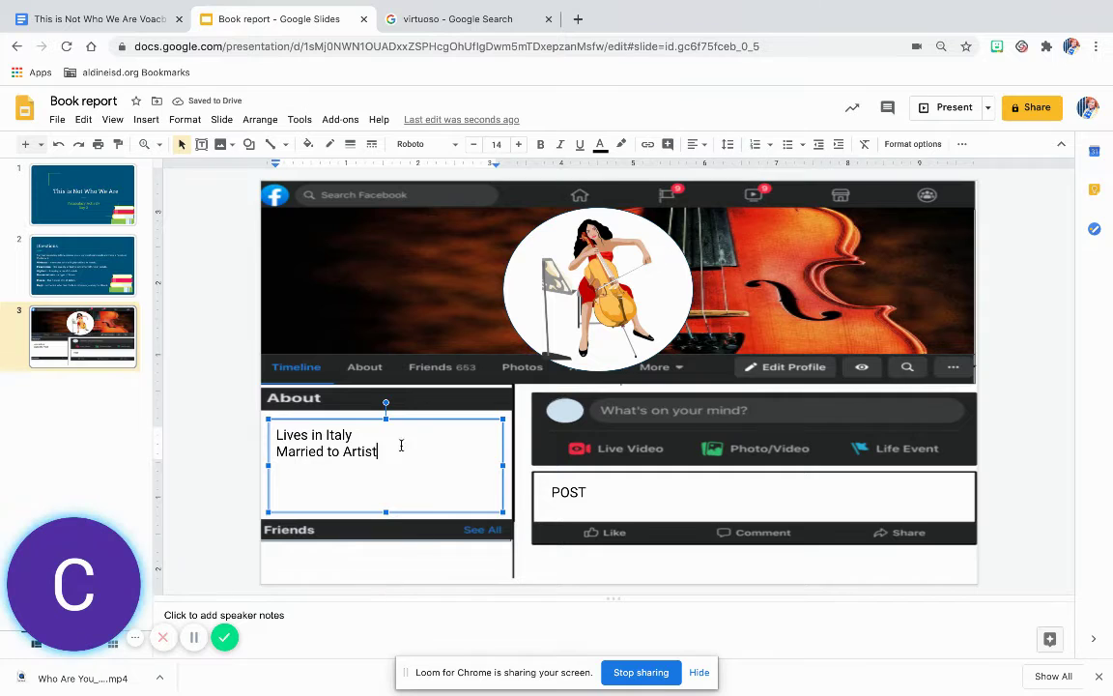
{"action": "key", "text": "Return"}
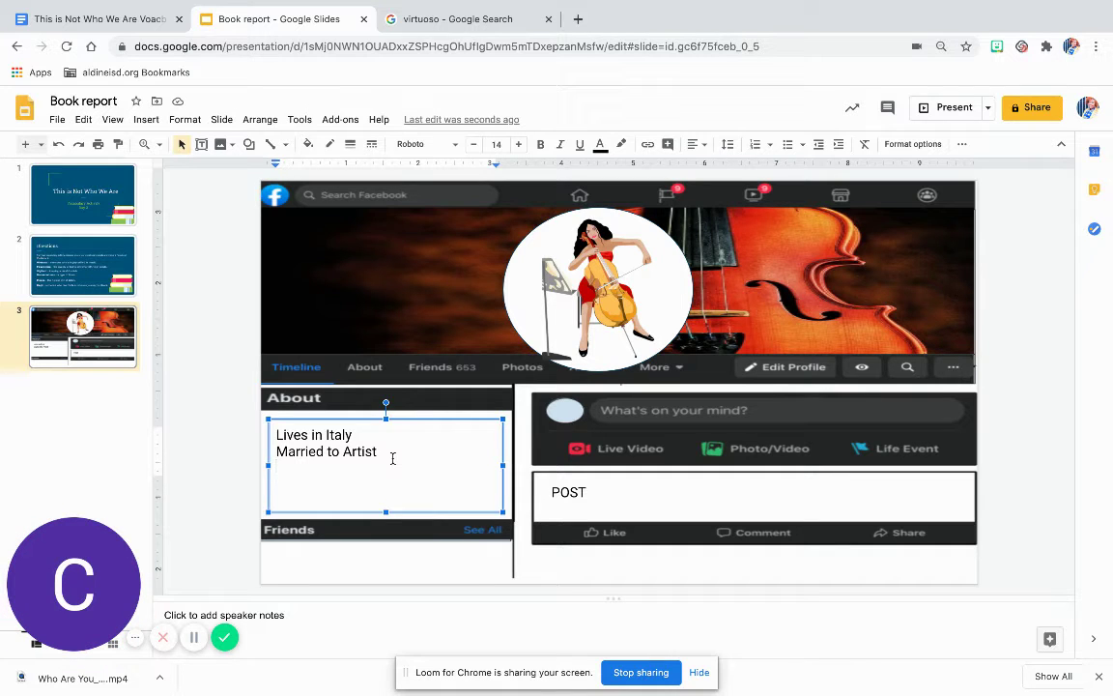
{"action": "type", "text": "Went"}
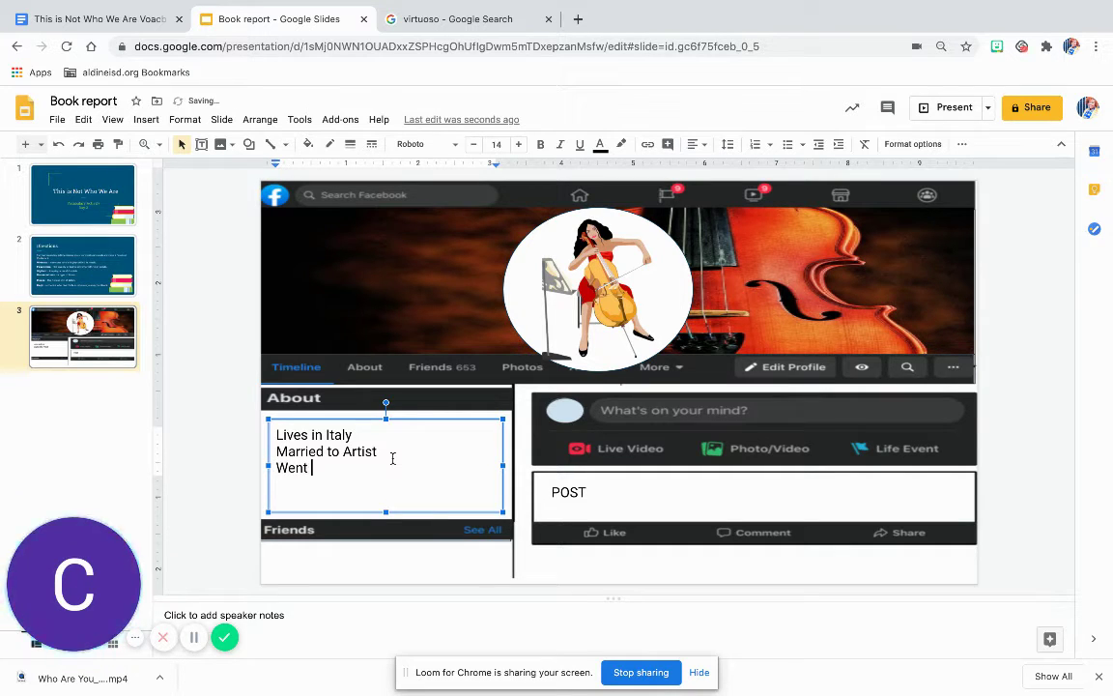
{"action": "type", "text": " to"}
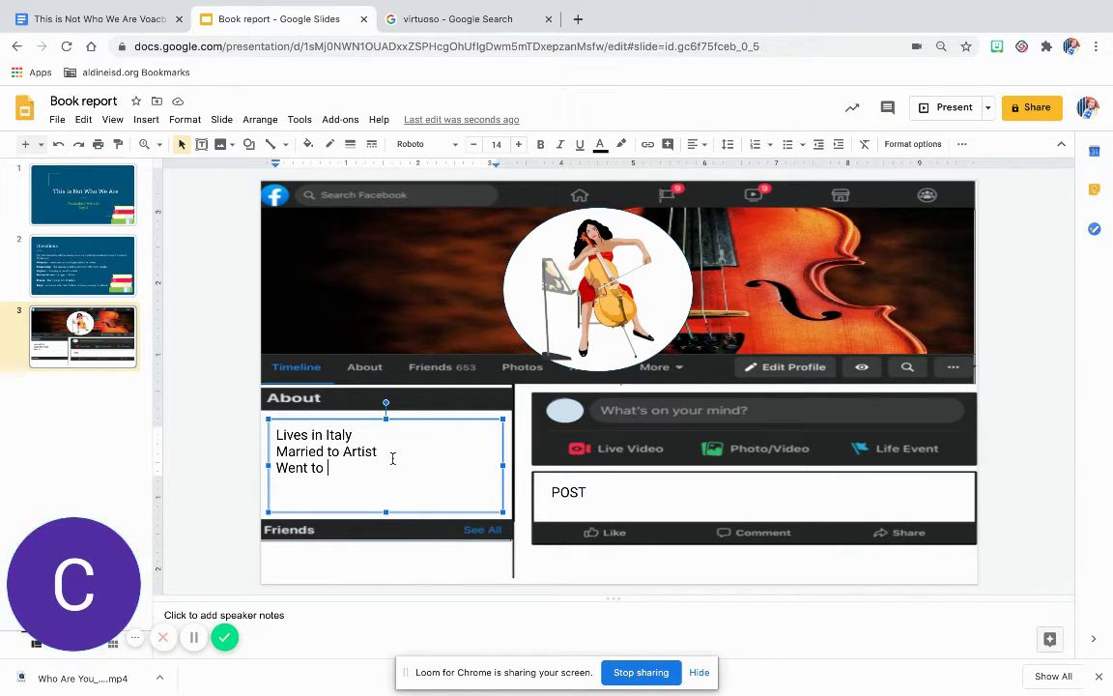
{"action": "type", "text": "Performing Arts"}
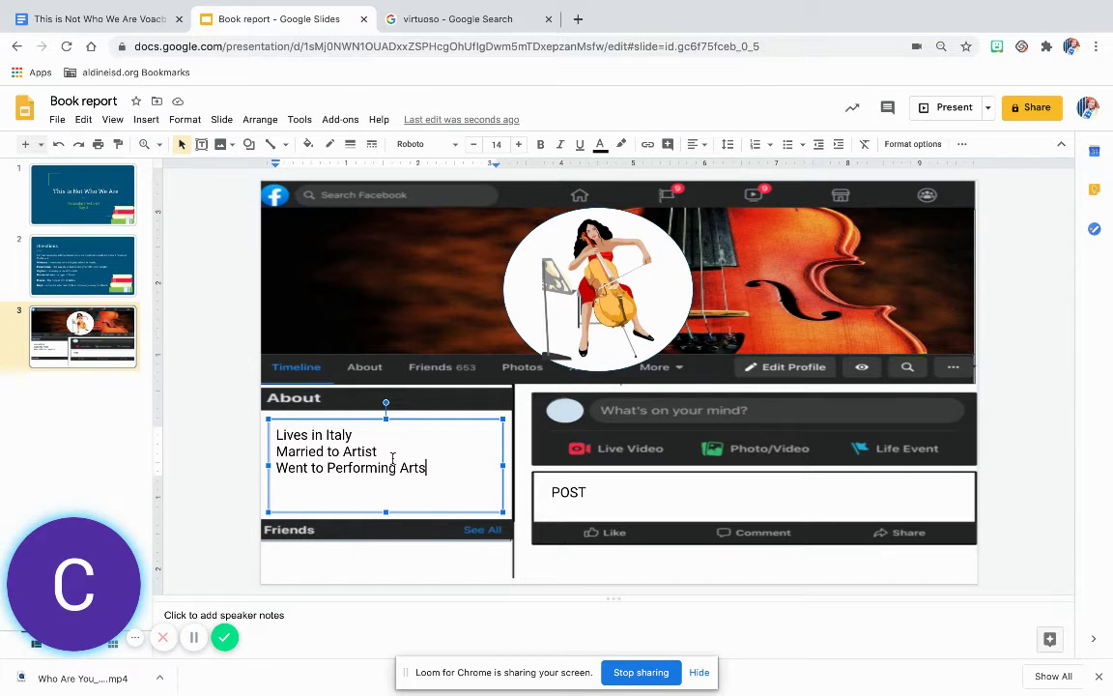
{"action": "type", "text": "in NYC"}
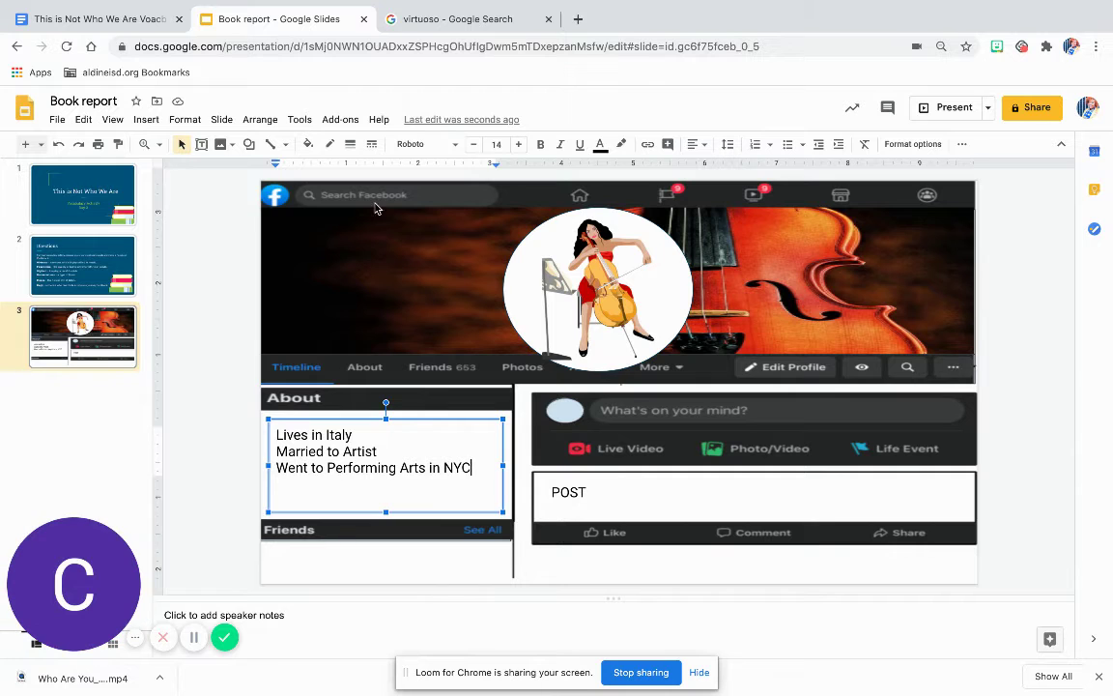
Copy an Einstein portrait from the image results for 'define prodigy'.
{"action": "left_click", "coordinate": [455, 19]}
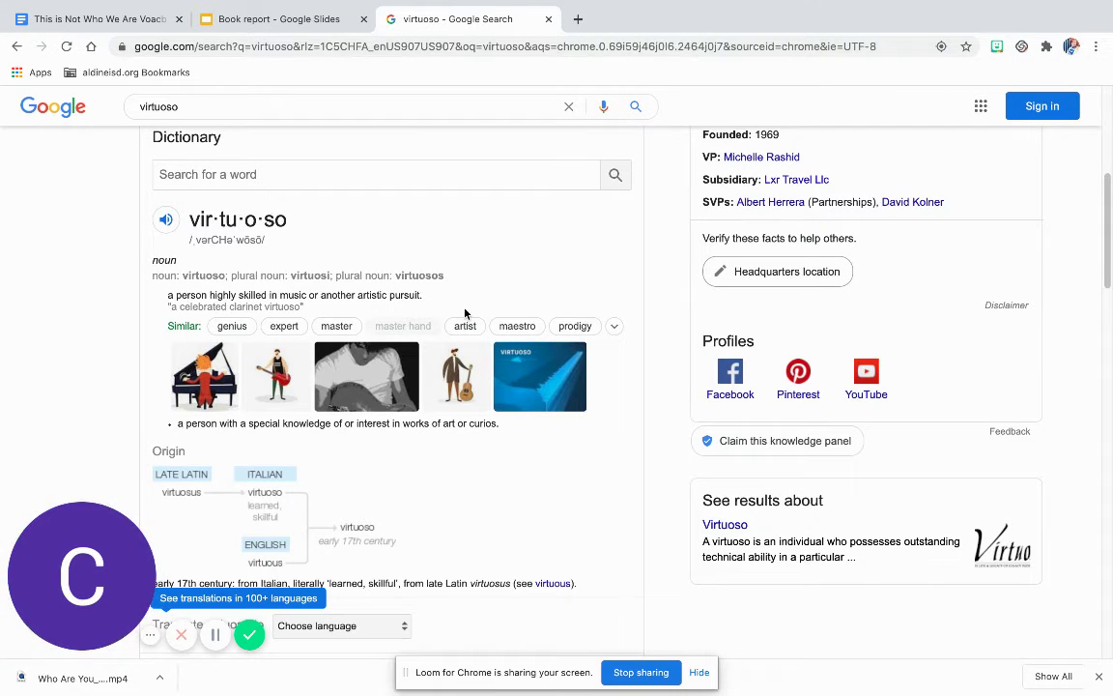
{"action": "left_click", "coordinate": [568, 327]}
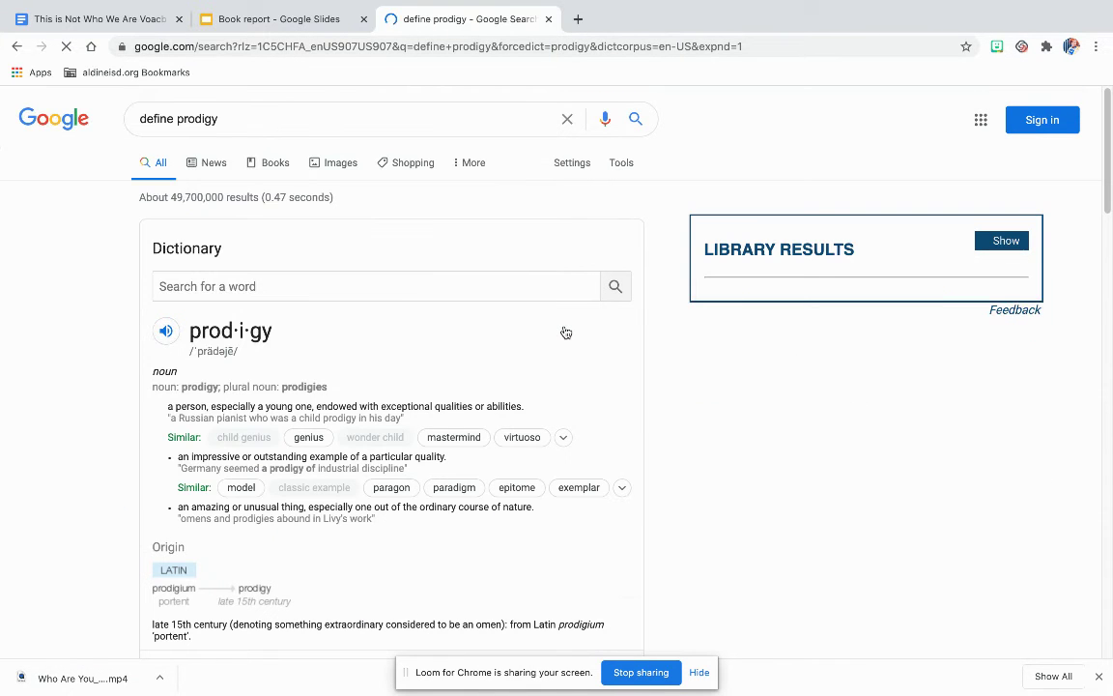
{"action": "left_click", "coordinate": [337, 165]}
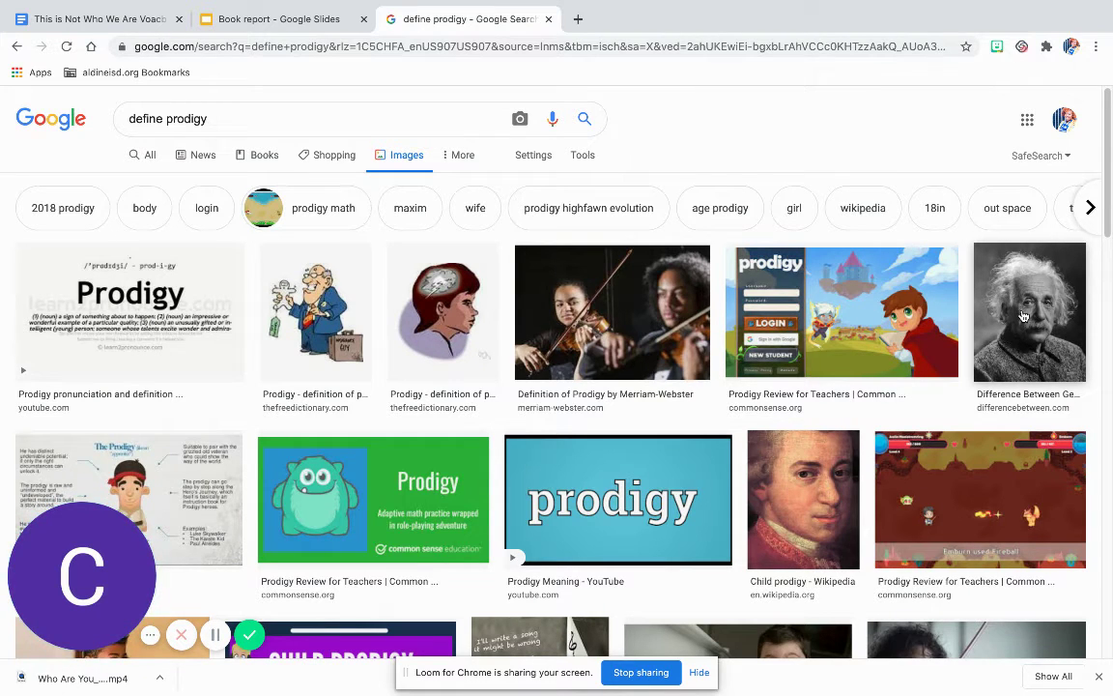
{"action": "right_click", "coordinate": [1023, 316]}
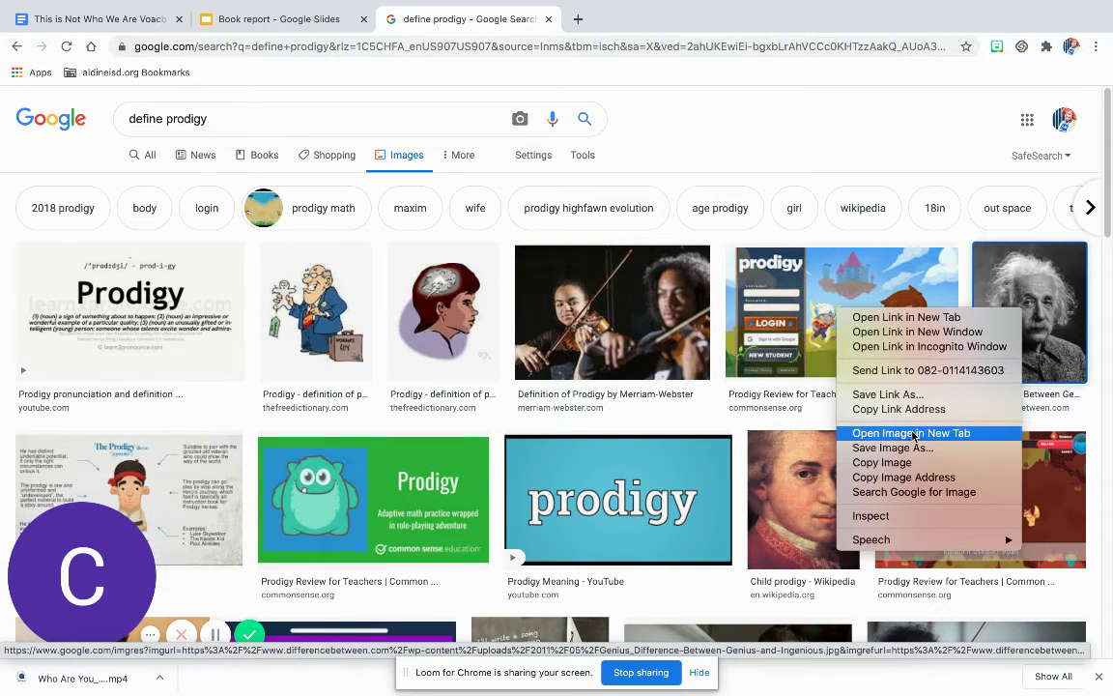
{"action": "left_click", "coordinate": [909, 464]}
Paste the Einstein photo, shrink it to a thumbnail and place it under Friends.
{"action": "left_click", "coordinate": [281, 21]}
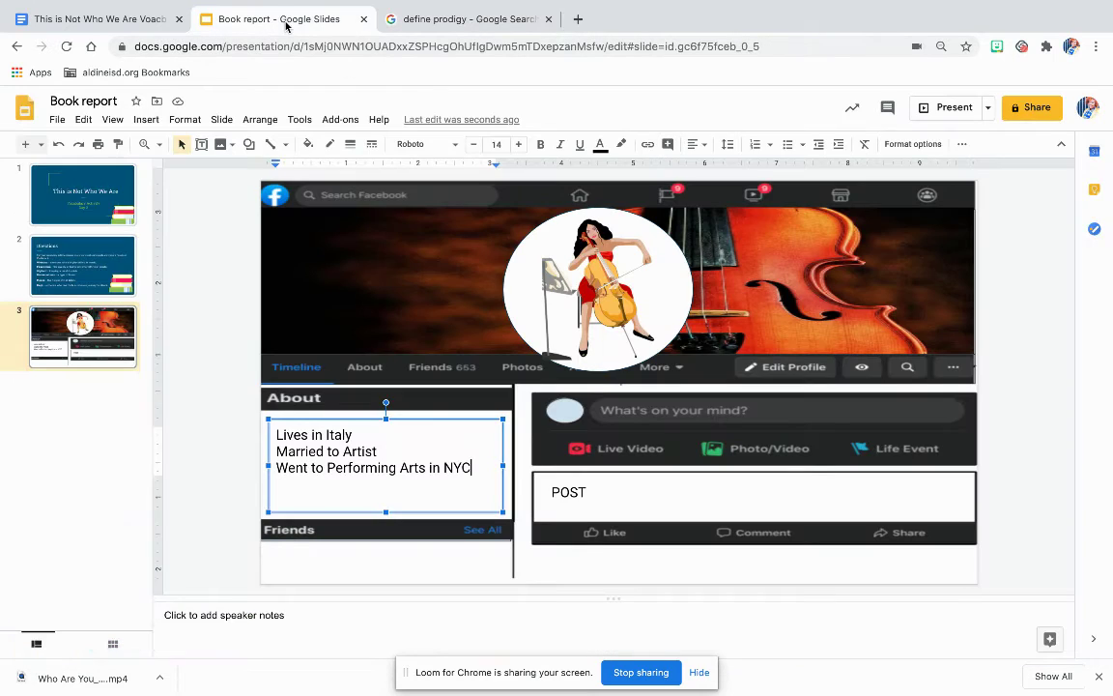
{"action": "left_click", "coordinate": [255, 471]}
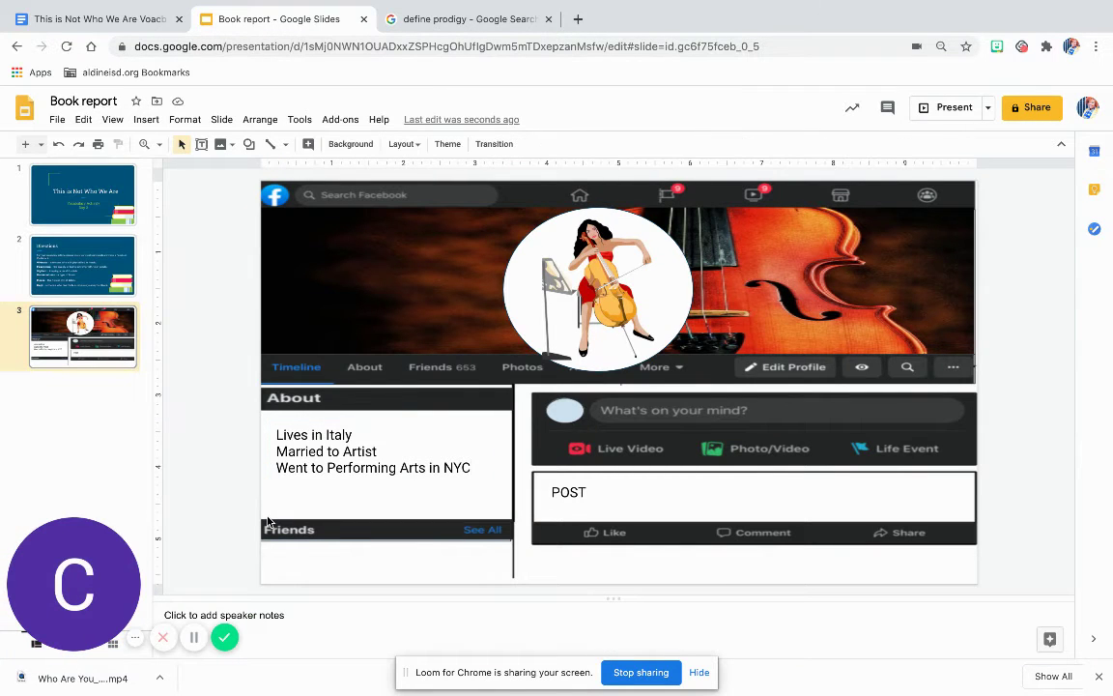
{"action": "key", "text": "ctrl+v"}
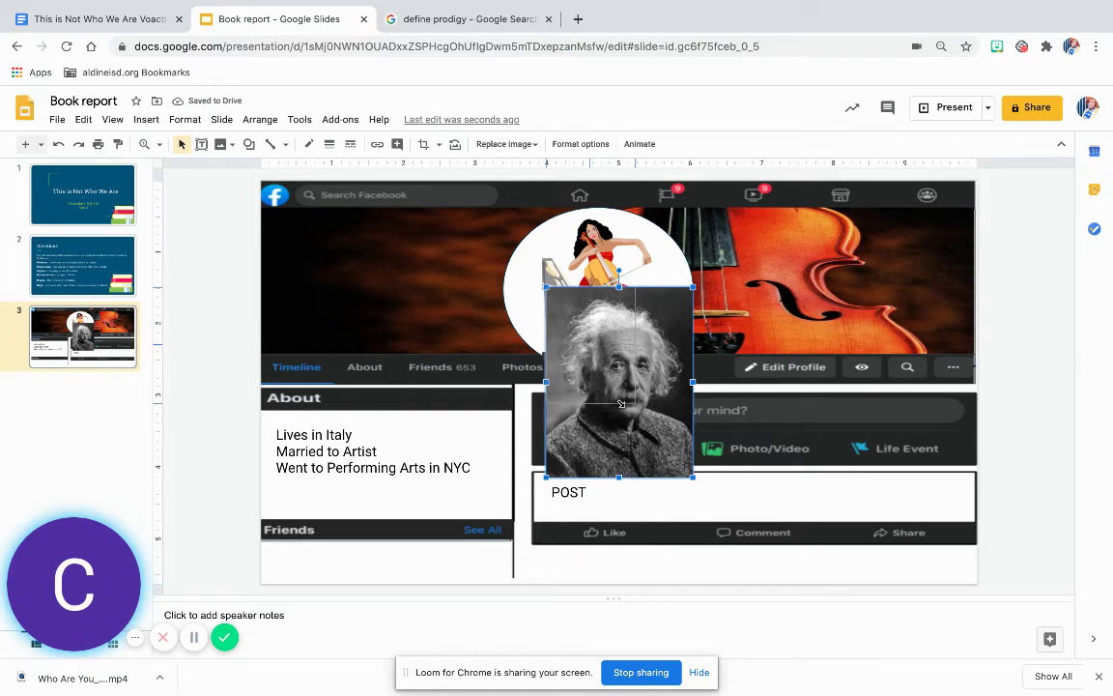
{"action": "left_click_drag", "start_coordinate": [592, 365], "coordinate": [594, 350]}
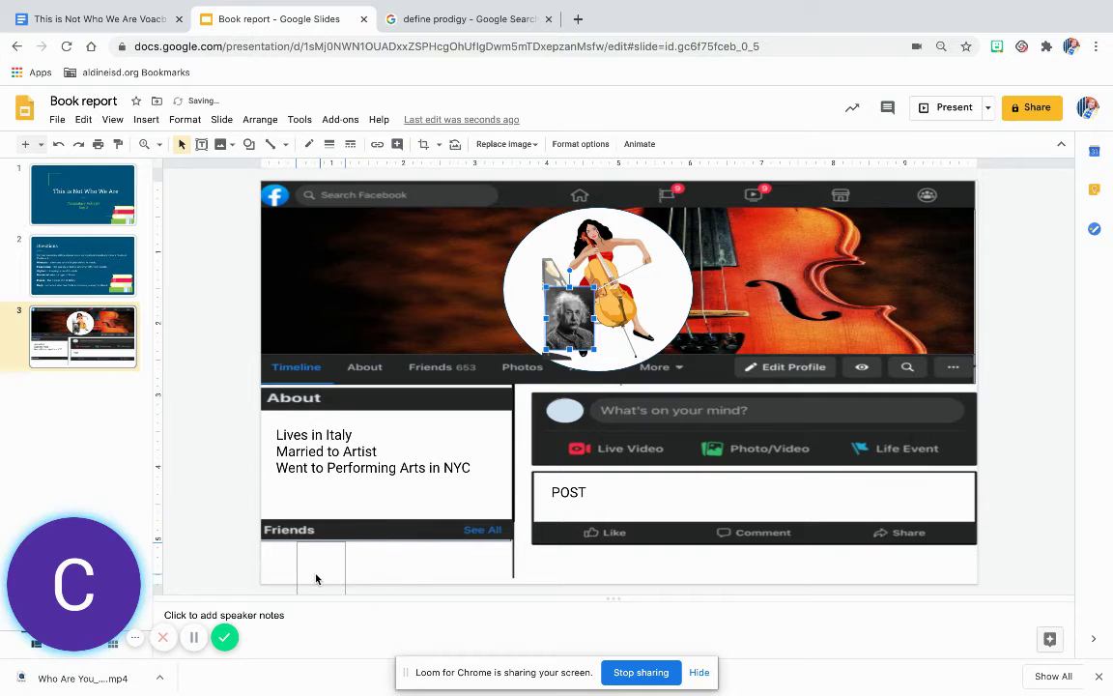
{"action": "mouse_move", "coordinate": [296, 578]}
{"action": "left_mouse_down"}
{"action": "mouse_move", "coordinate": [296, 558]}
{"action": "mouse_move", "coordinate": [304, 577]}
{"action": "mouse_move", "coordinate": [309, 559]}
{"action": "left_mouse_up"}
{"action": "left_click", "coordinate": [324, 567]}
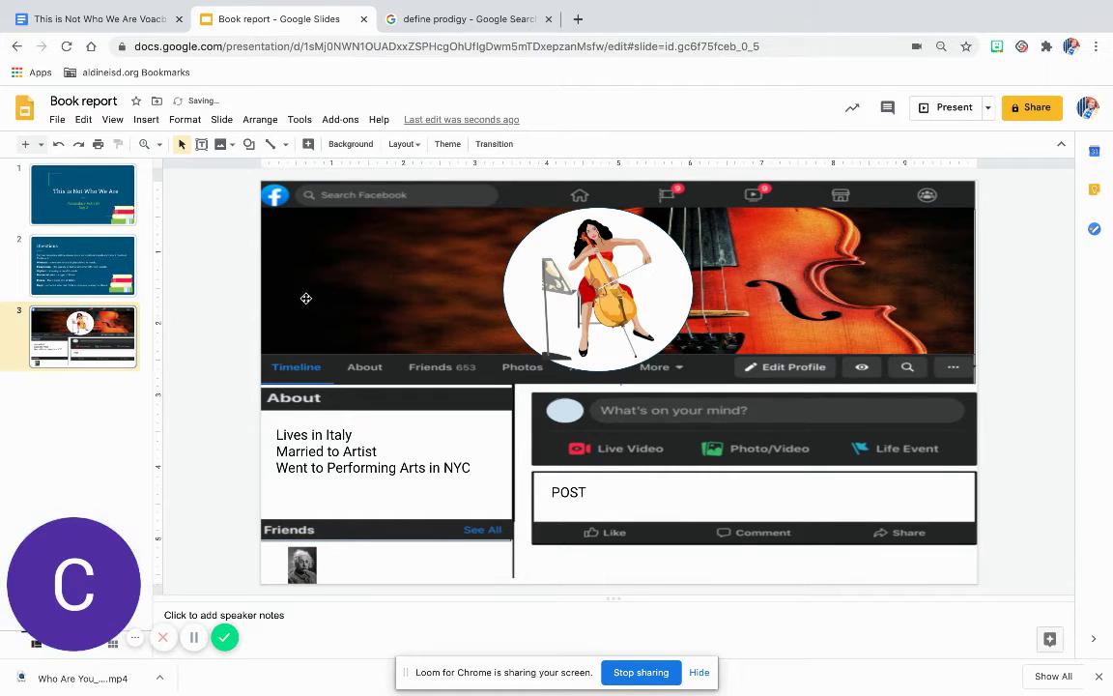
Add a size 8 'Prodigy' text label beside the Einstein thumbnail.
{"action": "left_click", "coordinate": [202, 144]}
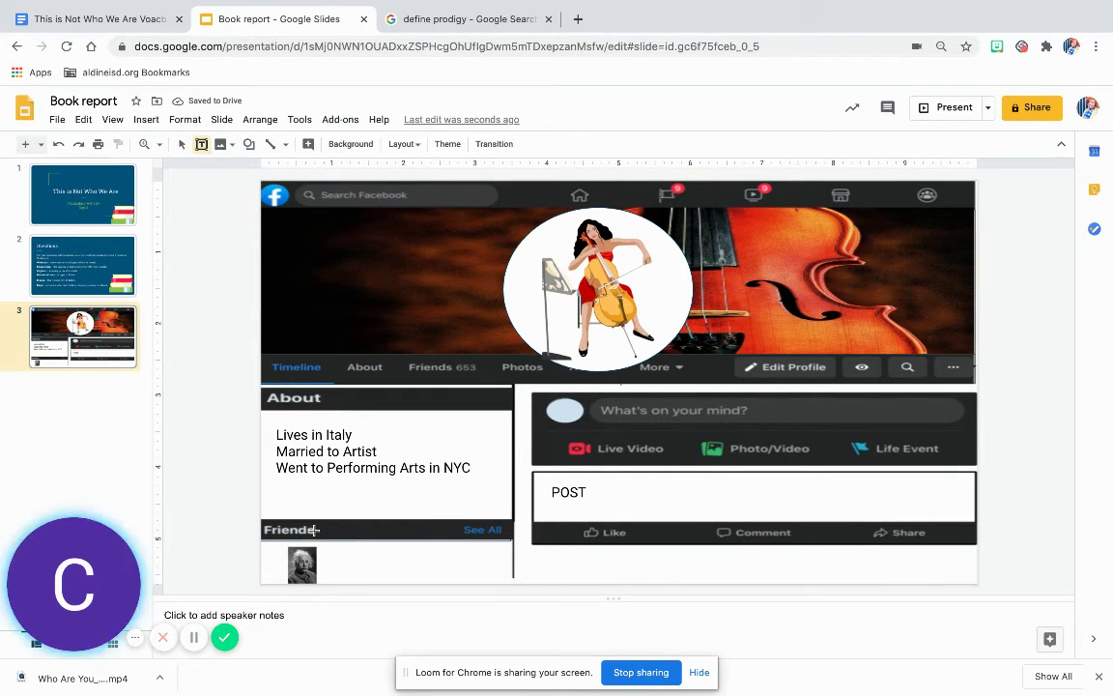
{"action": "left_click_drag", "start_coordinate": [323, 555], "coordinate": [374, 578]}
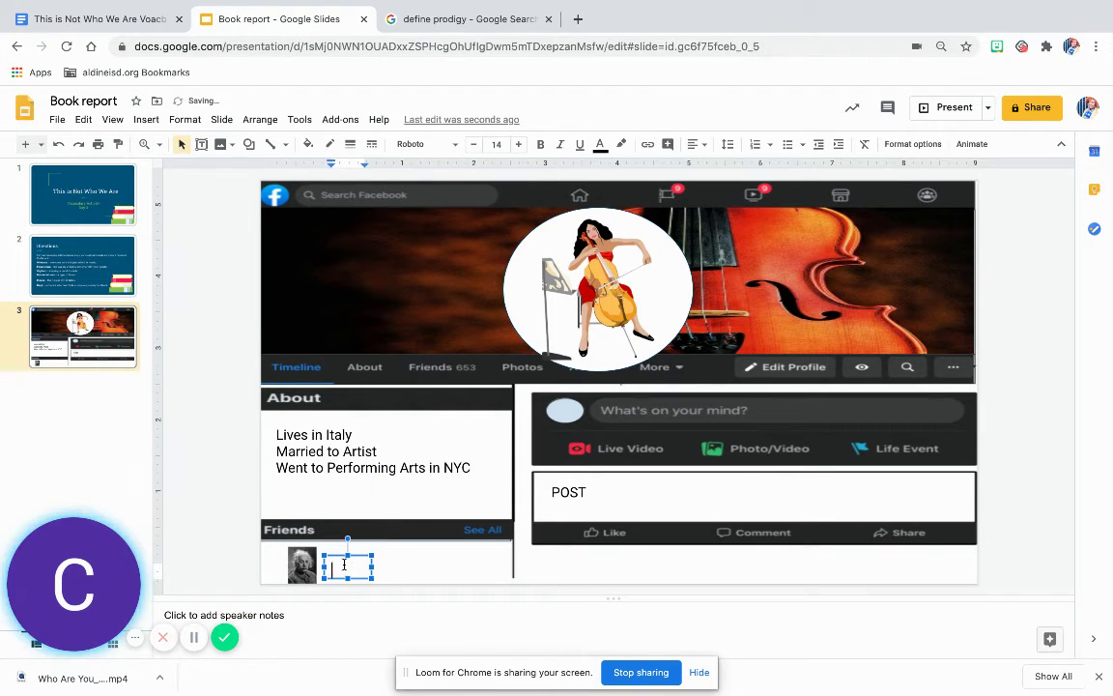
{"action": "type", "text": "Prodigy"}
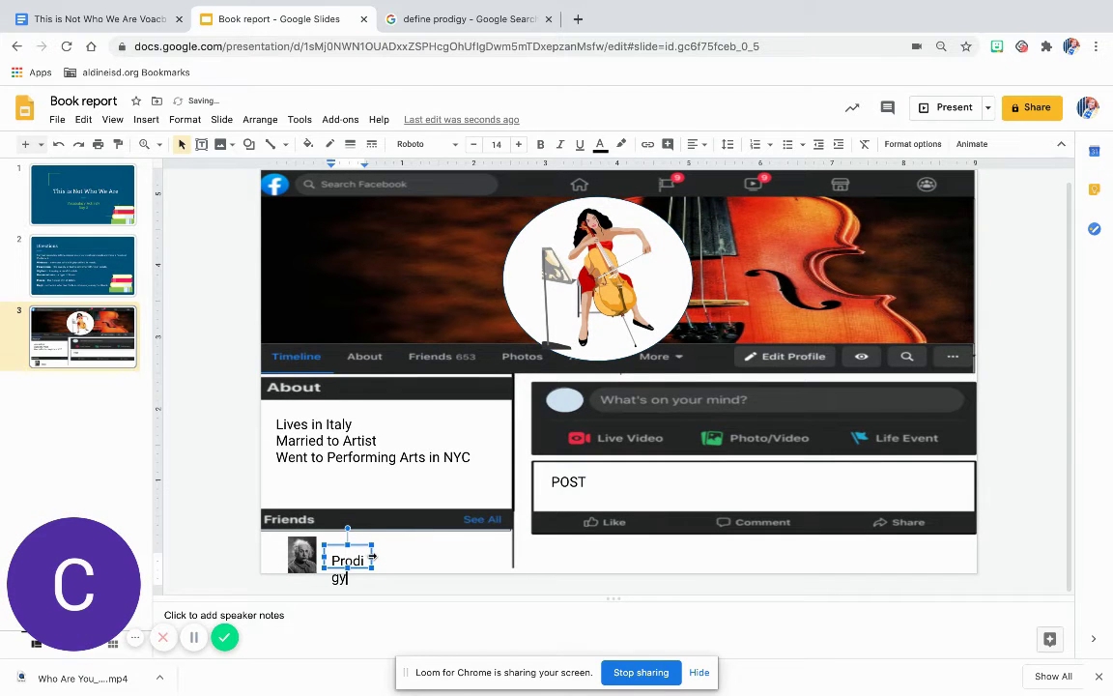
{"action": "left_click_drag", "start_coordinate": [372, 557], "coordinate": [382, 558]}
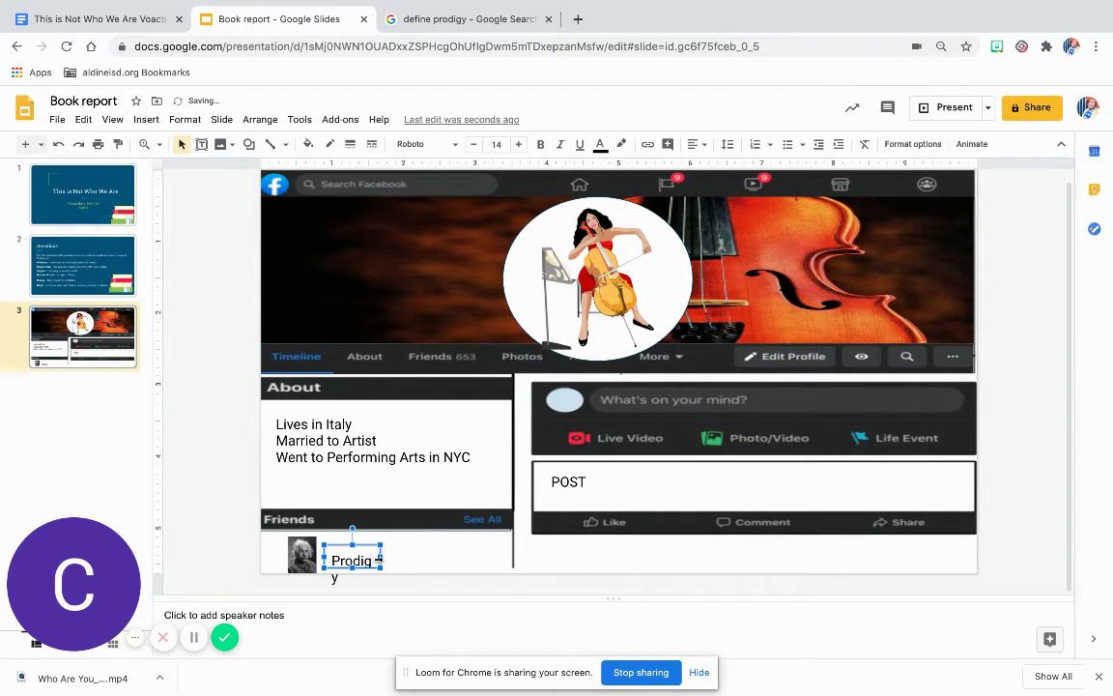
{"action": "double_click", "coordinate": [352, 560]}
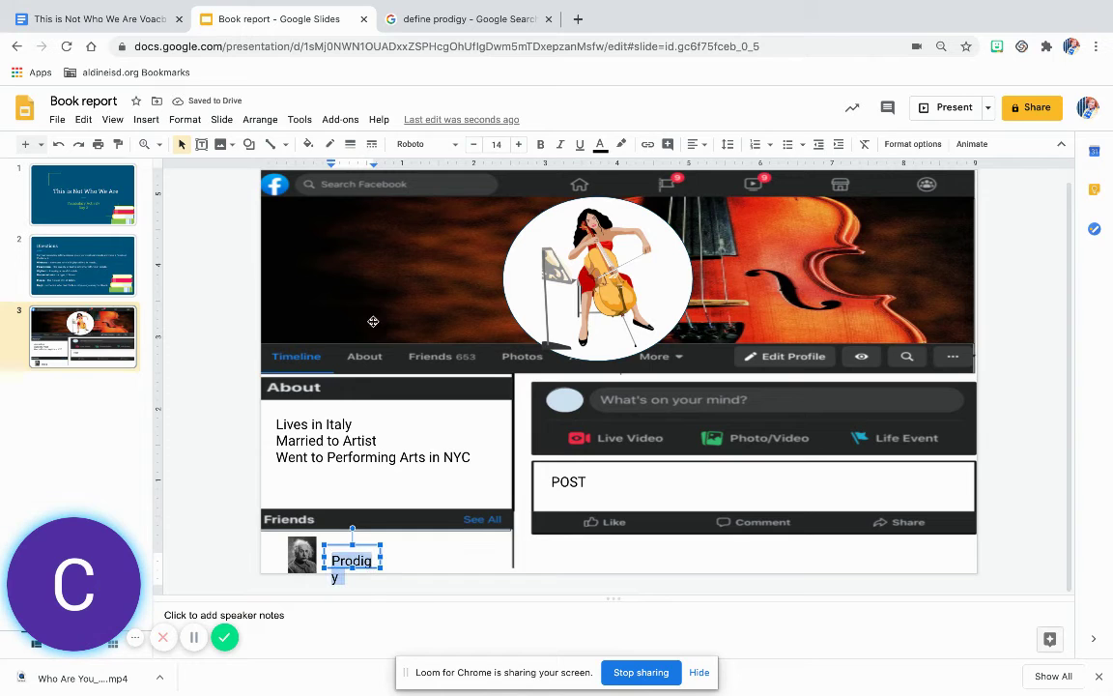
{"action": "left_click", "coordinate": [474, 144]}
{"action": "left_click", "coordinate": [474, 144]}
{"action": "left_click", "coordinate": [474, 144]}
{"action": "left_click", "coordinate": [473, 144]}
{"action": "left_click", "coordinate": [474, 144]}
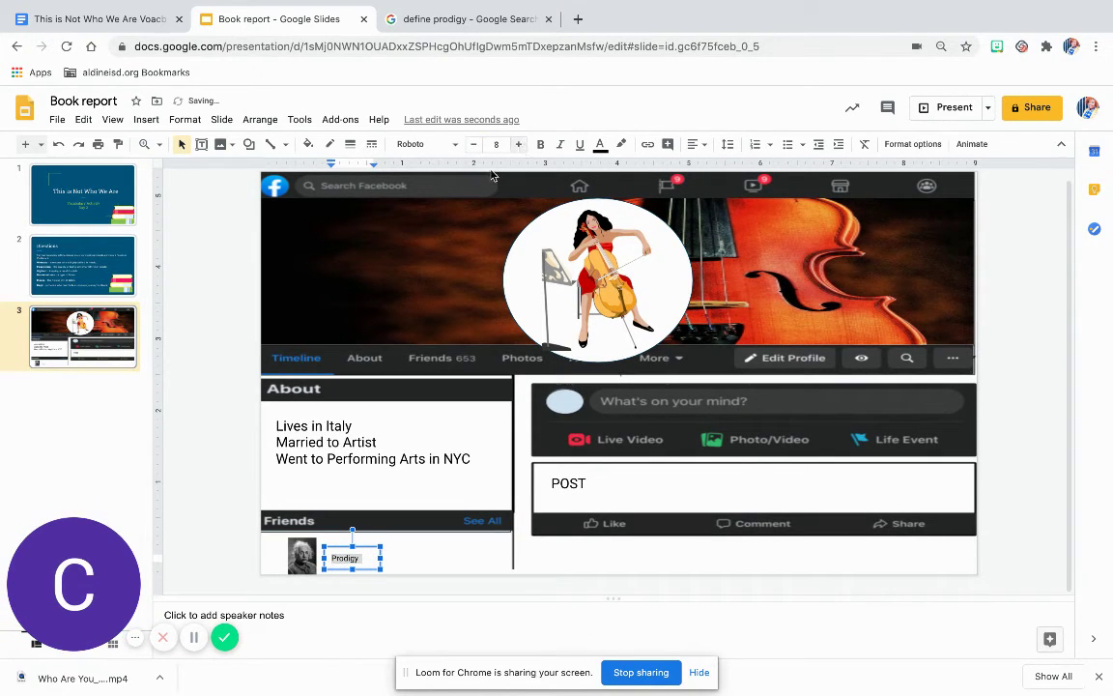
{"action": "left_click", "coordinate": [356, 548]}
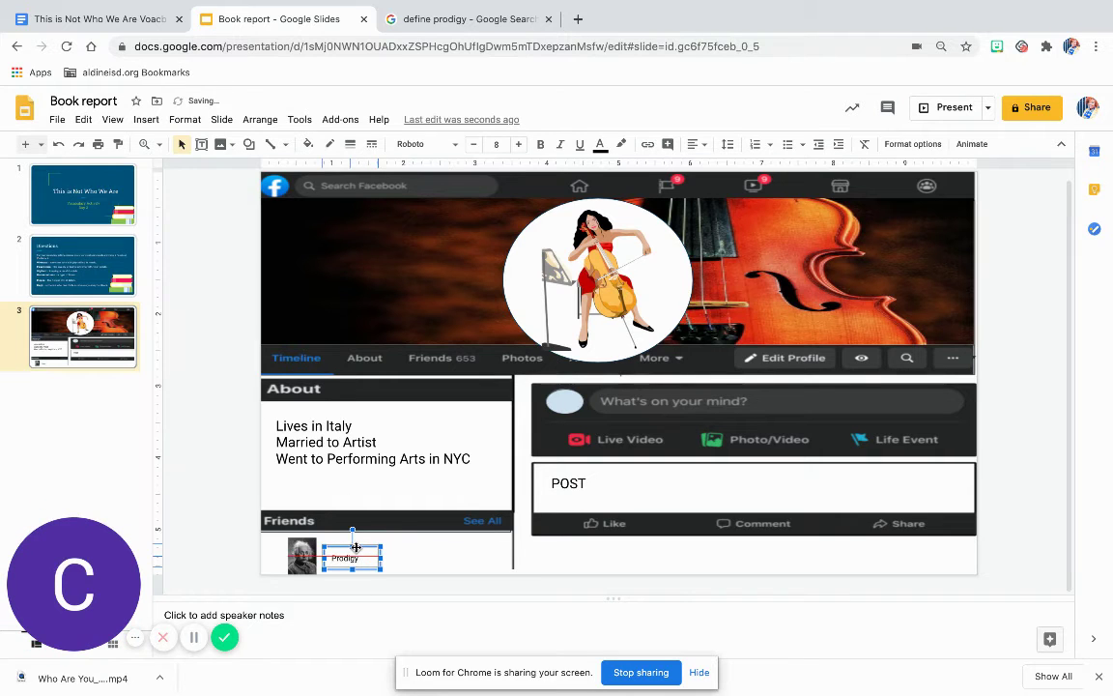
{"action": "left_click", "coordinate": [397, 561]}
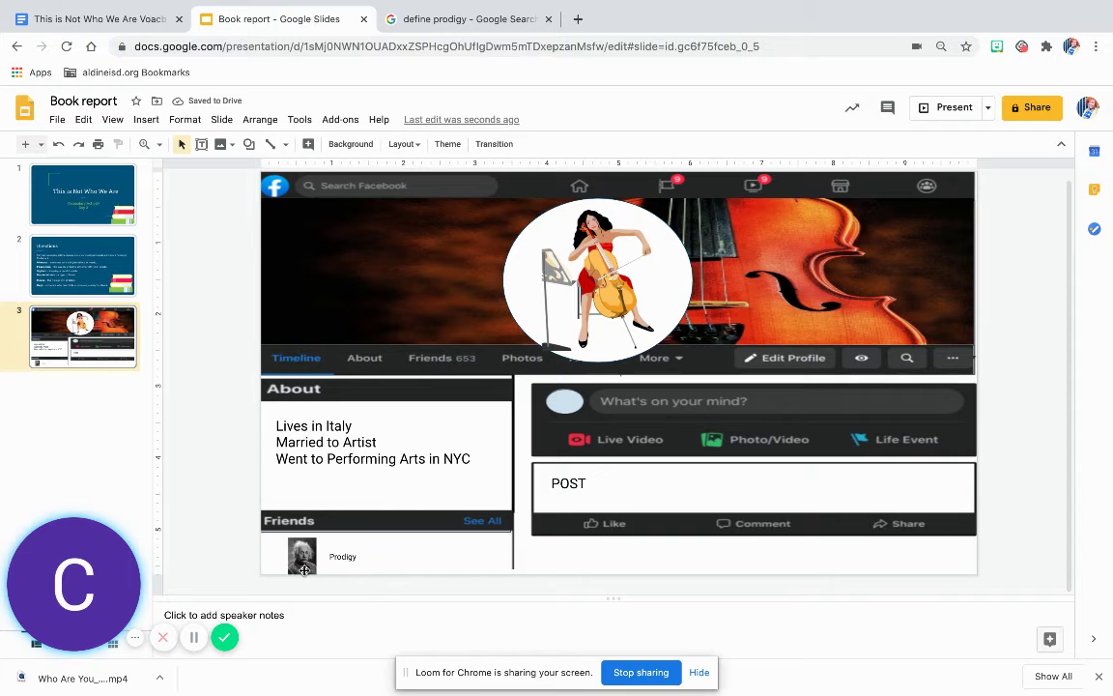
Go back to the virtuoso results and search for 'virtuoso antonym'.
{"action": "left_click", "coordinate": [396, 13]}
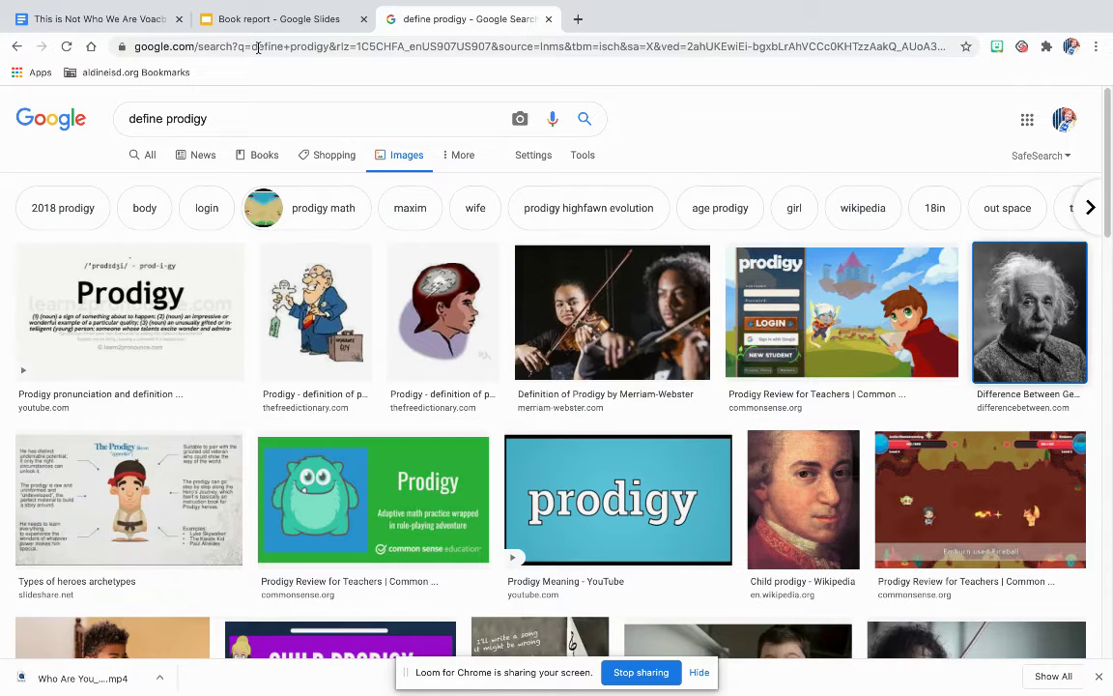
{"action": "left_click", "coordinate": [17, 46]}
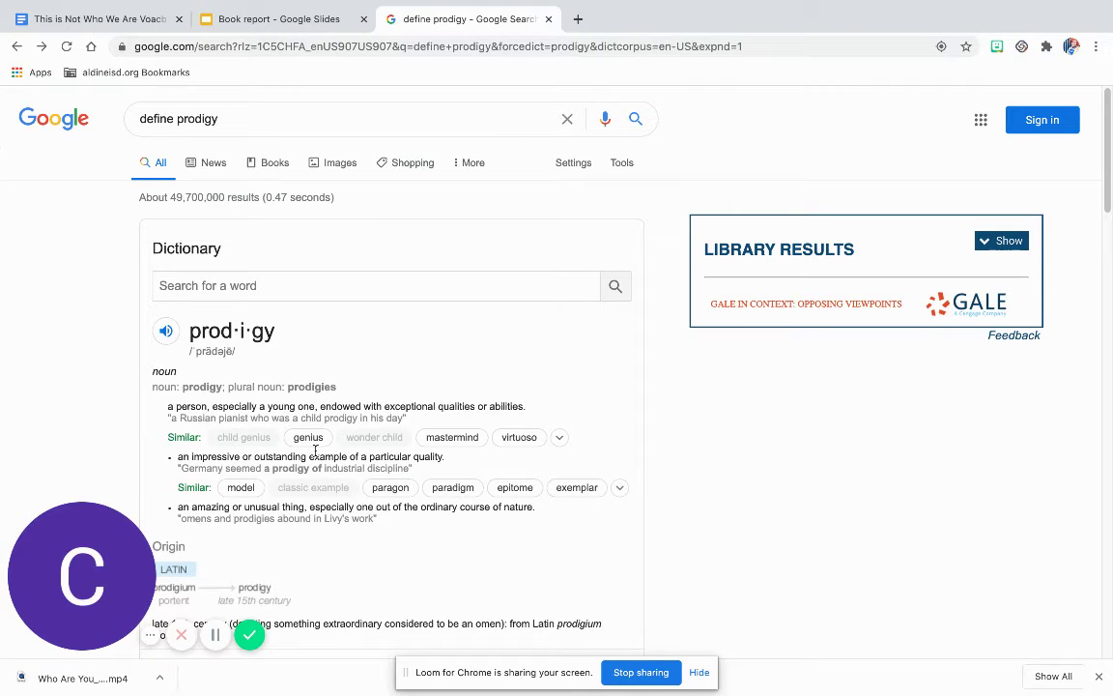
{"action": "left_click", "coordinate": [18, 48]}
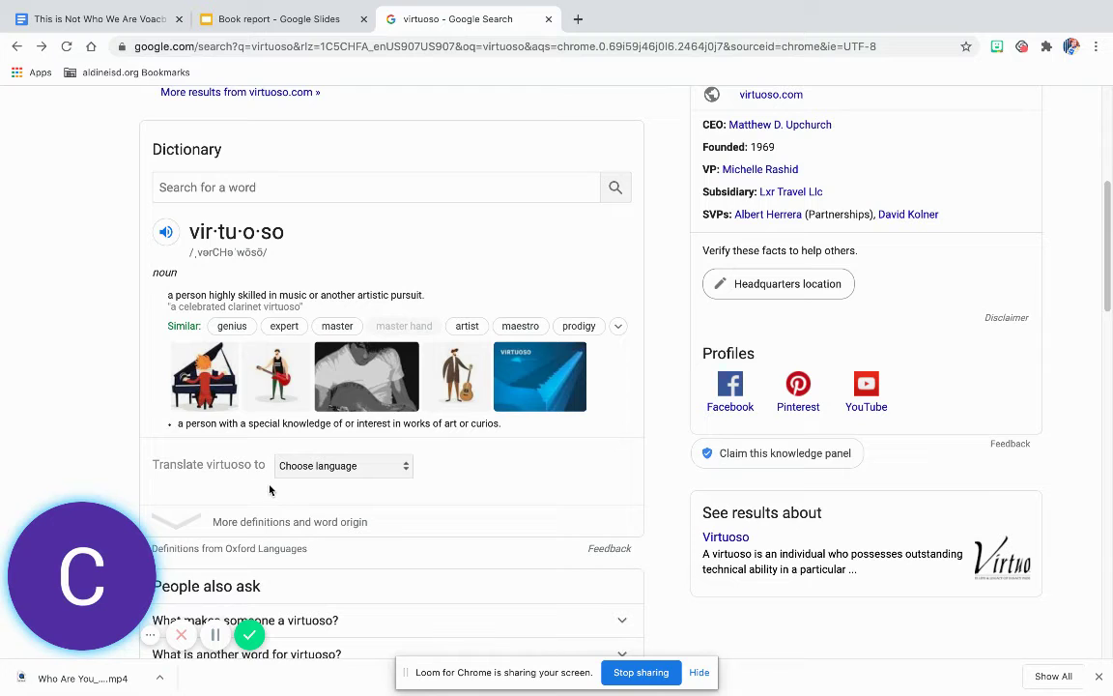
{"action": "scroll", "coordinate": [467, 174], "scroll_direction": "up", "scroll_amount": 1}
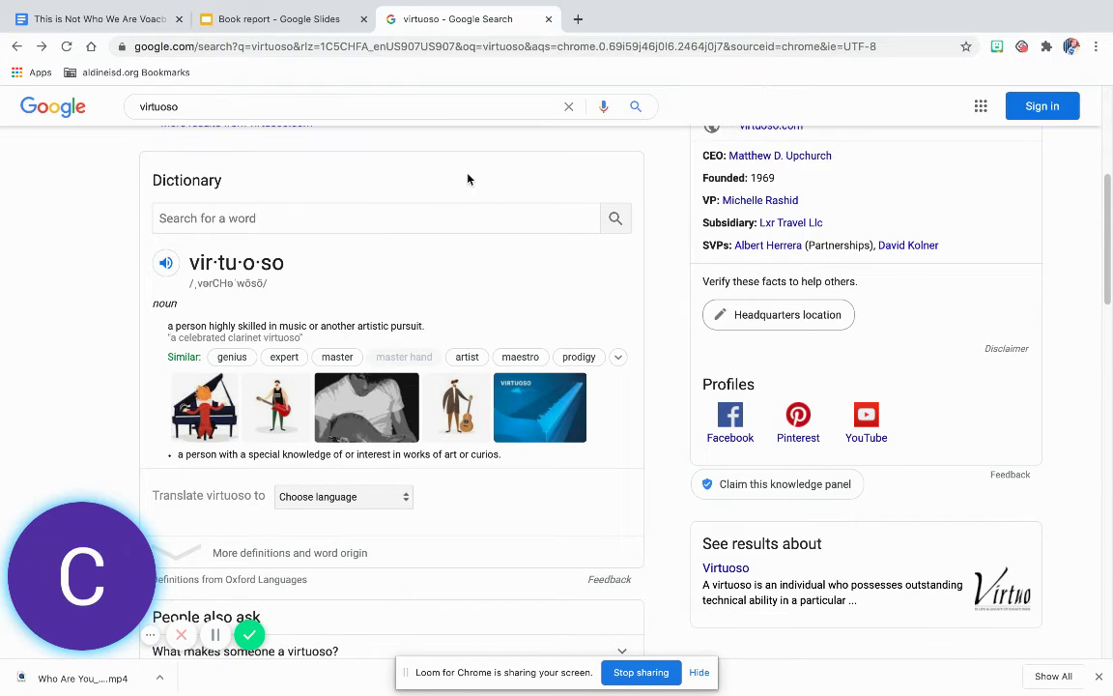
{"action": "left_click", "coordinate": [342, 101]}
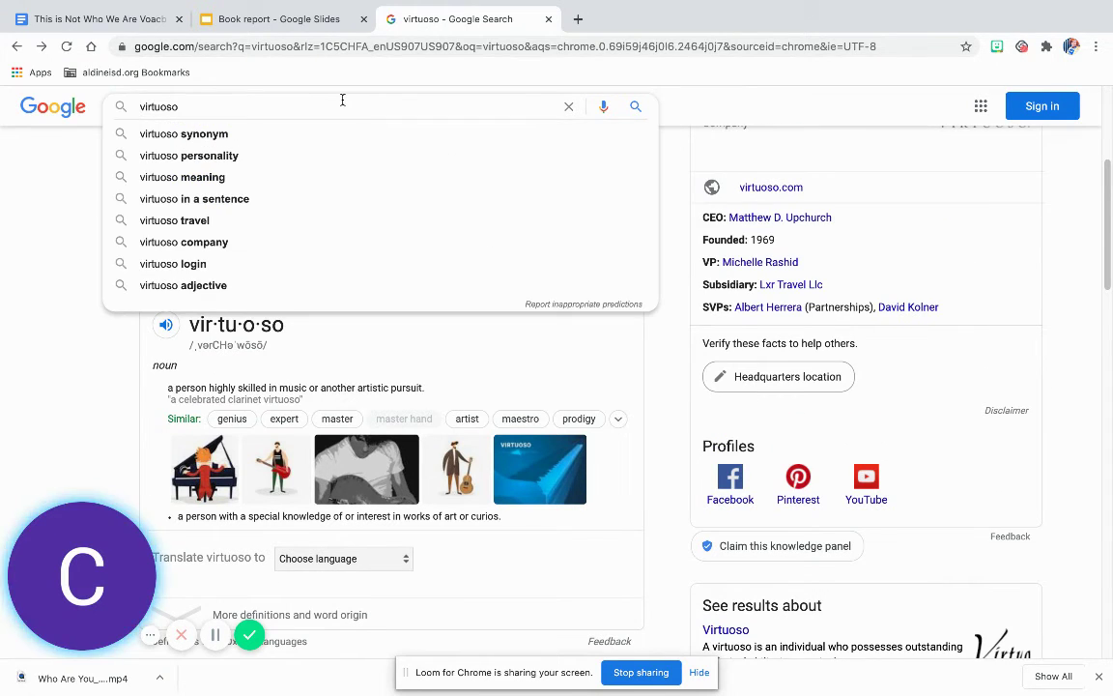
{"action": "type", "text": "a"}
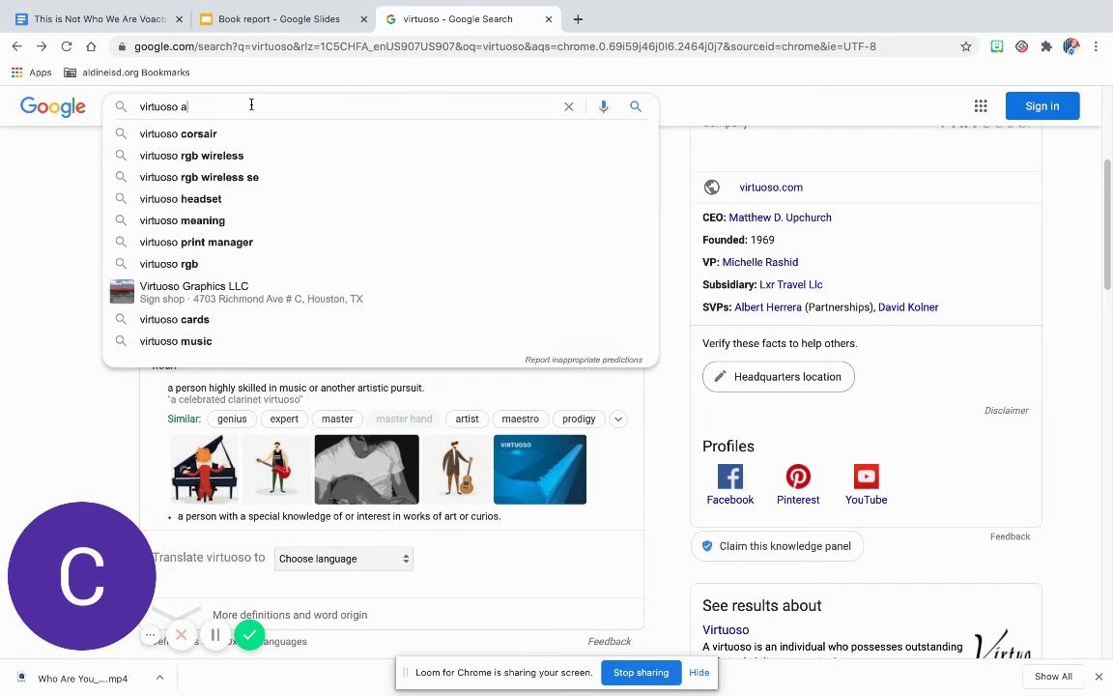
{"action": "type", "text": "ntonym"}
{"action": "key", "text": "Return"}
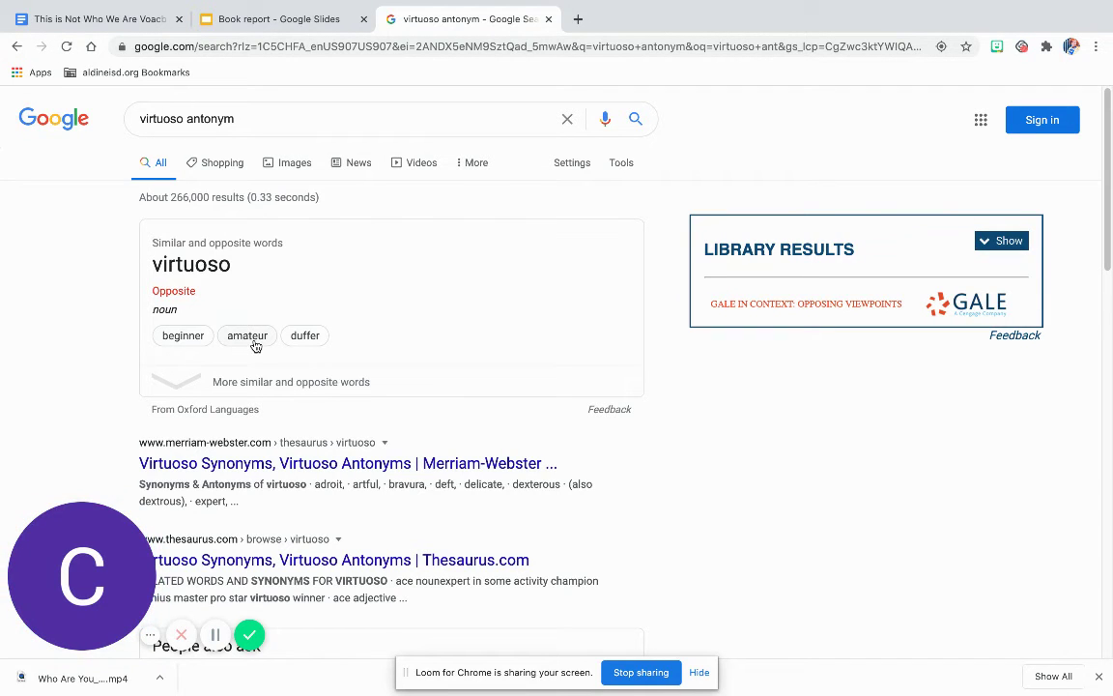
Look up the definition of beginner and browse its image results.
{"action": "left_click", "coordinate": [193, 345]}
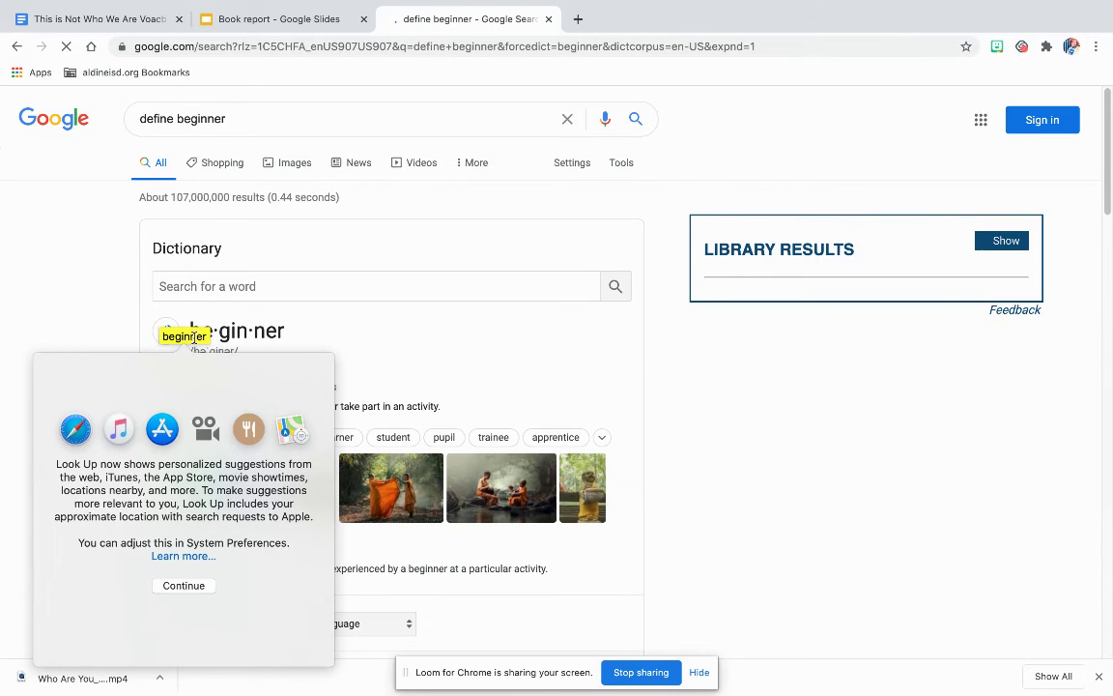
{"action": "left_click", "coordinate": [427, 317]}
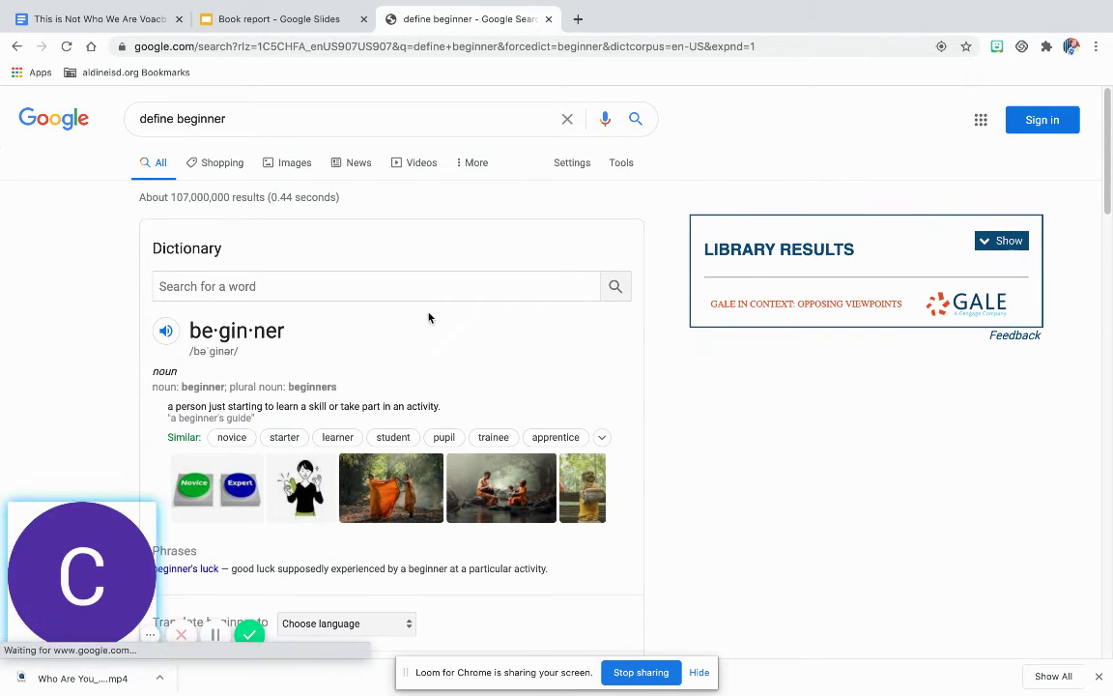
{"action": "left_click", "coordinate": [283, 166]}
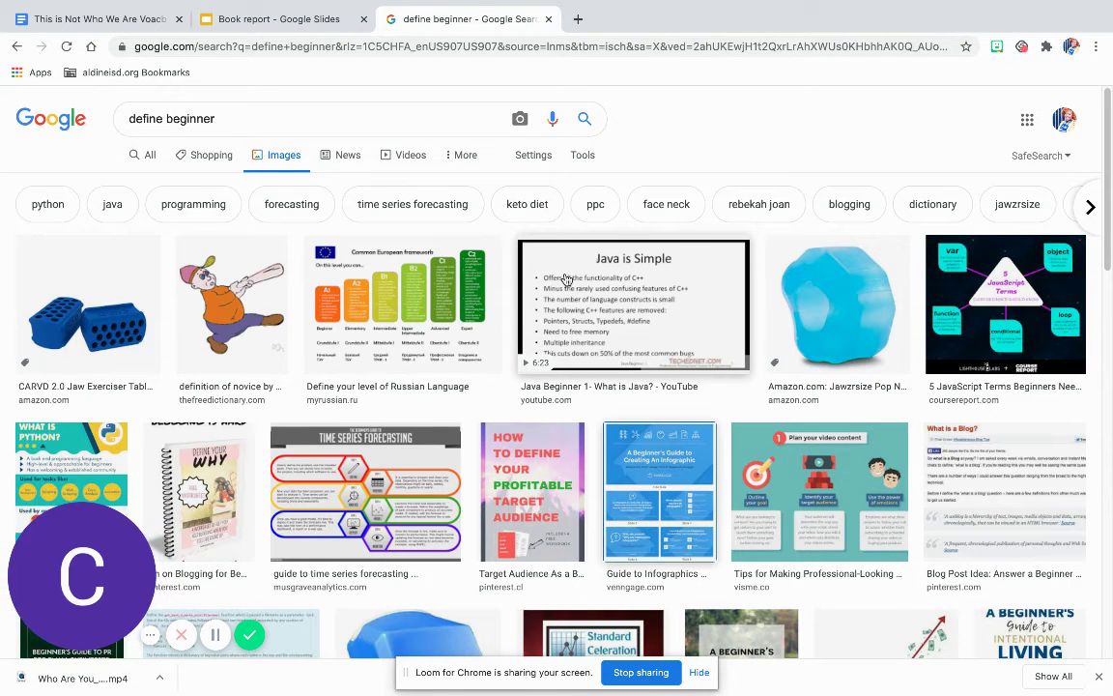
{"action": "scroll", "coordinate": [566, 279], "scroll_direction": "down", "scroll_amount": 5}
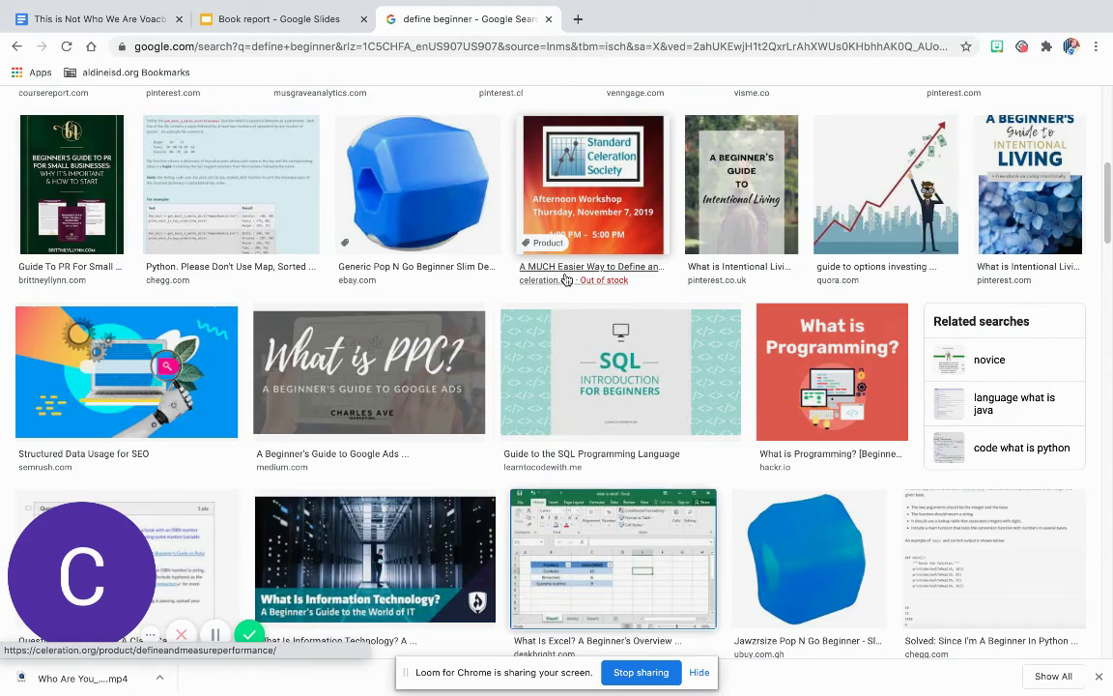
{"action": "scroll", "coordinate": [565, 279], "scroll_direction": "down", "scroll_amount": 4}
{"action": "scroll", "coordinate": [566, 279], "scroll_direction": "down", "scroll_amount": 4}
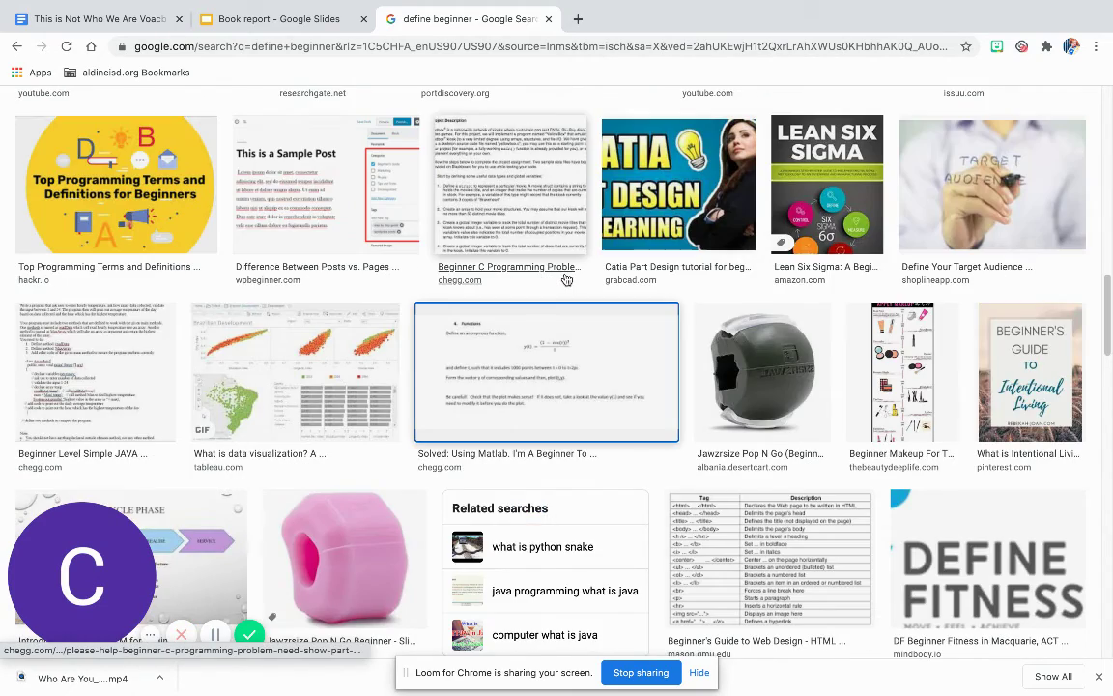
{"action": "scroll", "coordinate": [566, 279], "scroll_direction": "down", "scroll_amount": 4}
{"action": "scroll", "coordinate": [565, 280], "scroll_direction": "down", "scroll_amount": 4}
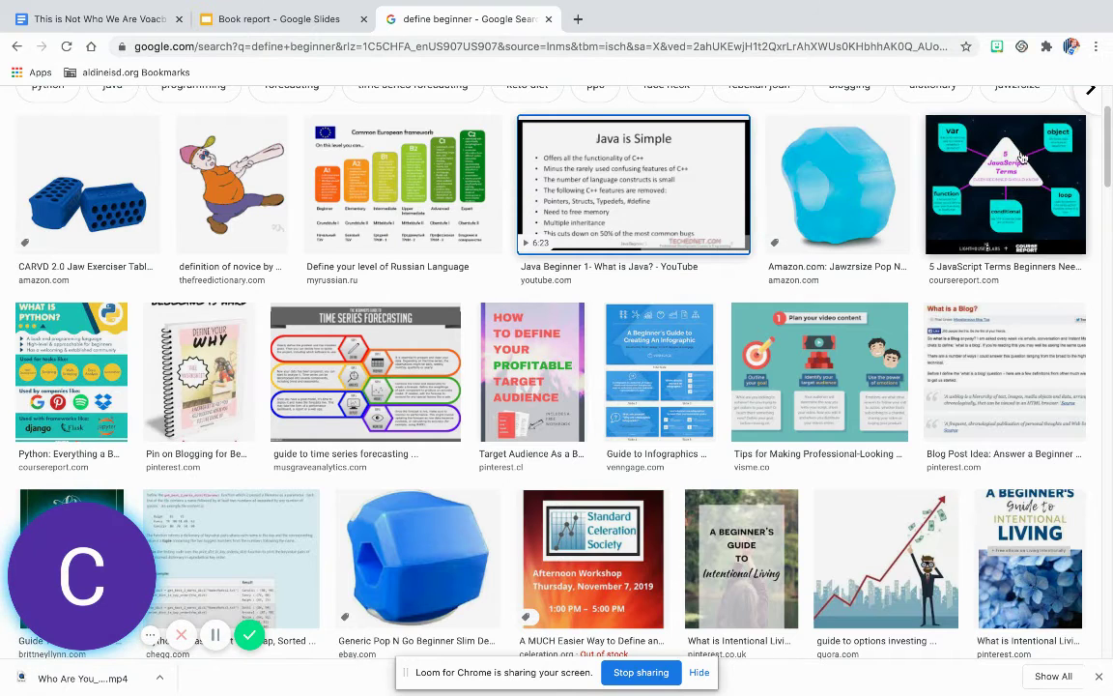
{"action": "left_click_drag", "start_coordinate": [1109, 155], "coordinate": [1105, 74]}
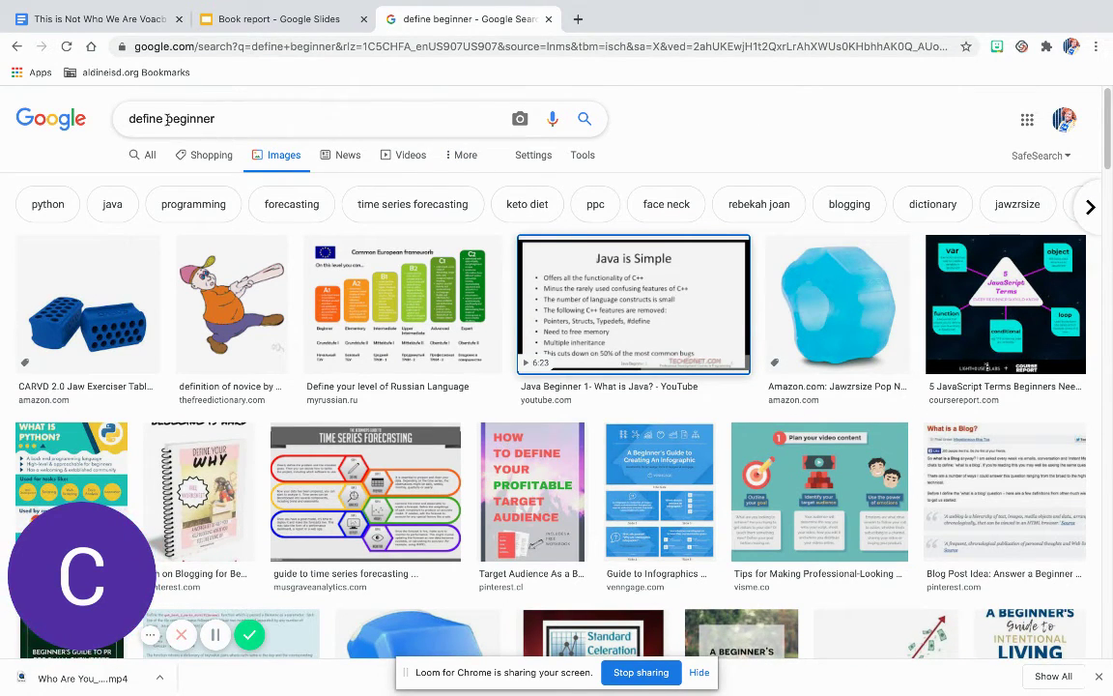
Change the image search to 'beginner cello player'.
{"action": "left_click_drag", "start_coordinate": [163, 118], "coordinate": [15, 126]}
{"action": "key", "text": "BackSpace"}
{"action": "key", "text": "Right"}
{"action": "key", "text": "Right"}
{"action": "key", "text": "Right"}
{"action": "key", "text": "Right"}
{"action": "key", "text": "Right"}
{"action": "key", "text": "Right"}
{"action": "key", "text": "Right"}
{"action": "key", "text": "Right"}
{"action": "type", "text": "cello pl"}
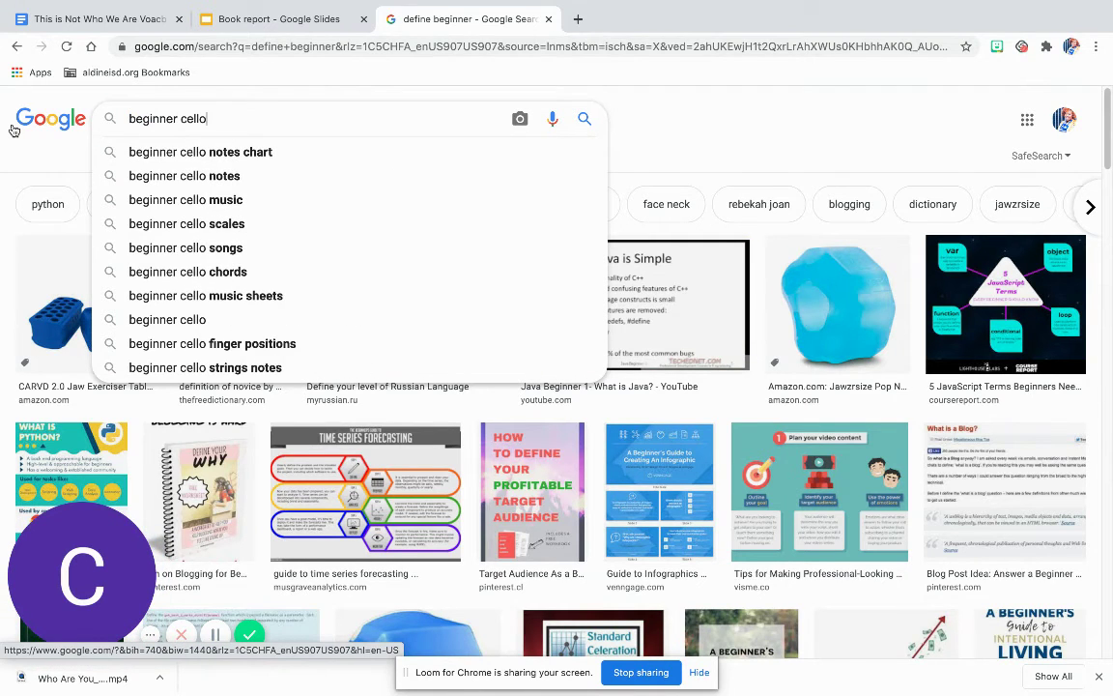
{"action": "type", "text": "ayer"}
{"action": "key", "text": "Return"}
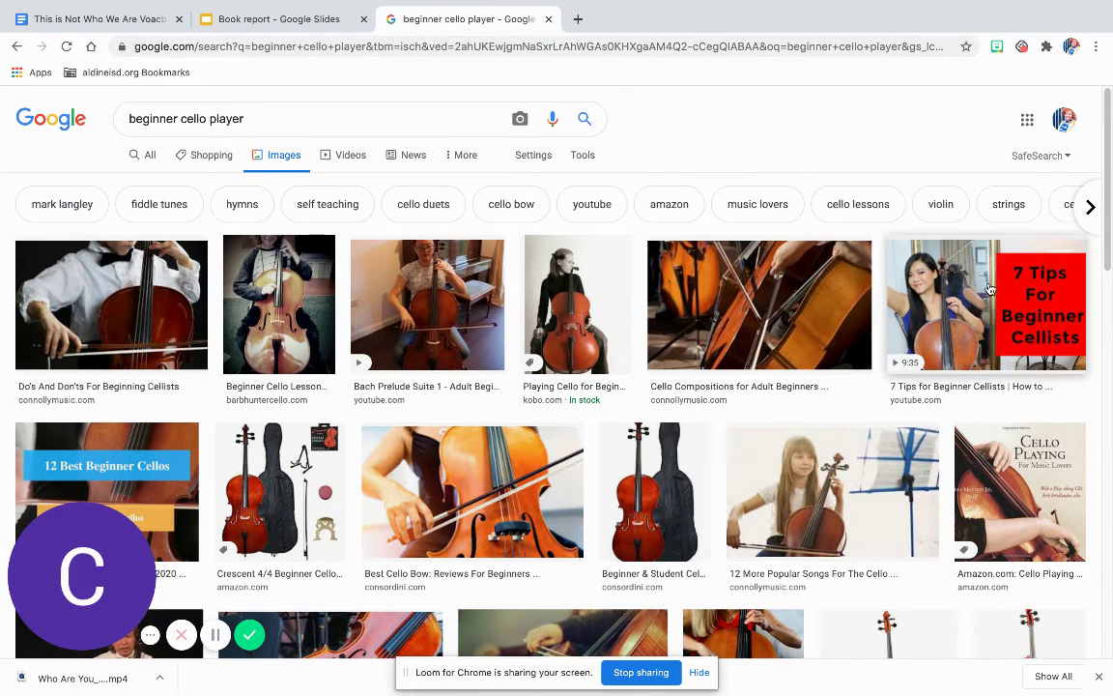
Copy the wikiHow cartoon of two cellists and return to the Book report slides.
{"action": "scroll", "coordinate": [1109, 275], "scroll_direction": "down", "scroll_amount": 2}
{"action": "scroll", "coordinate": [1108, 275], "scroll_direction": "down", "scroll_amount": 3}
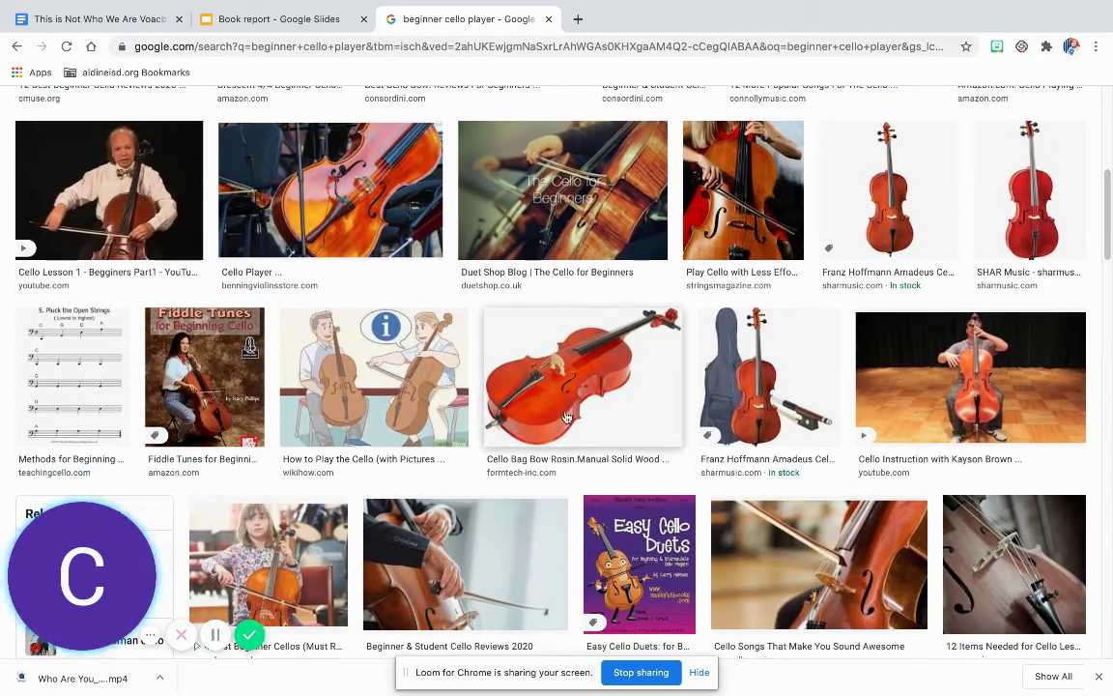
{"action": "left_click", "coordinate": [391, 385]}
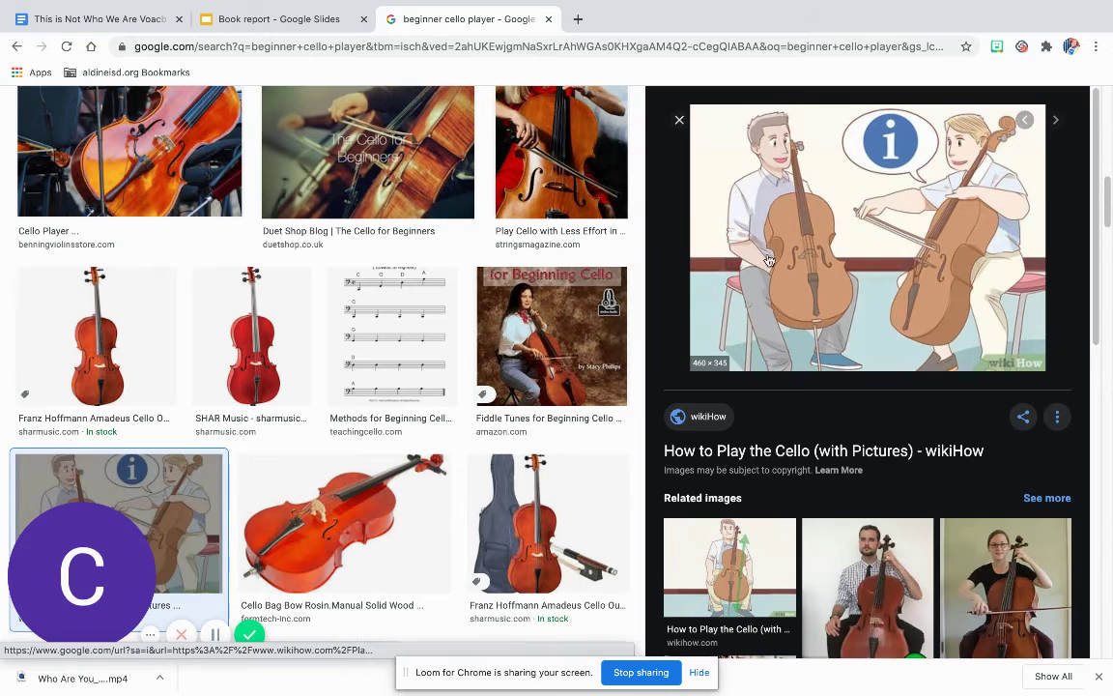
{"action": "right_click", "coordinate": [827, 253]}
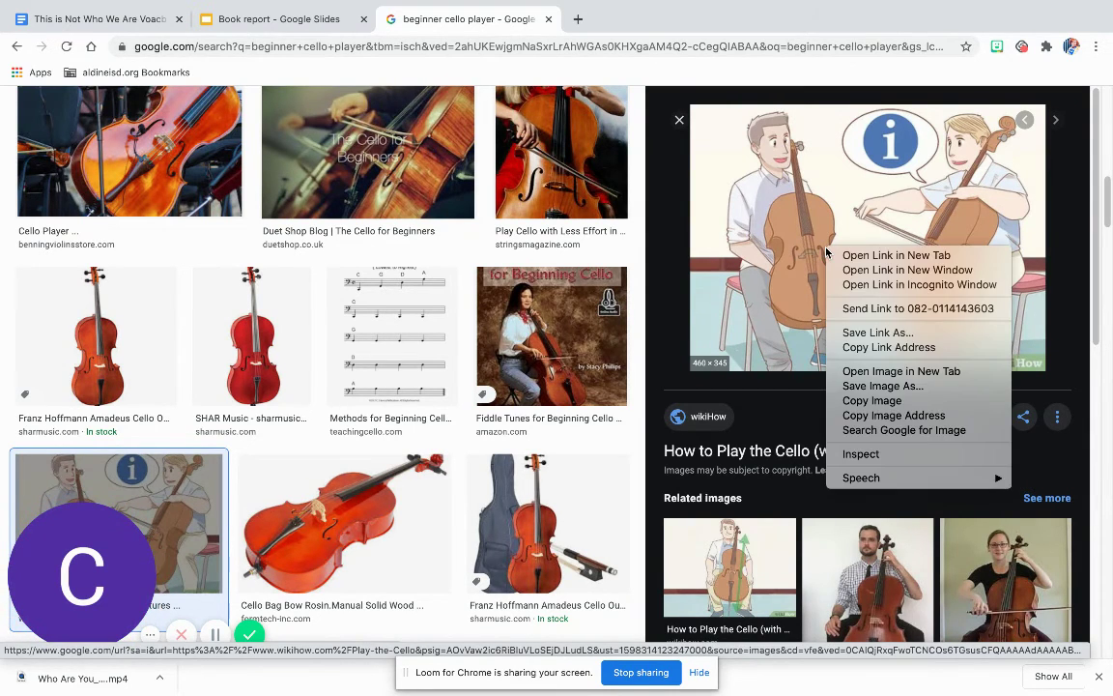
{"action": "left_click", "coordinate": [893, 402]}
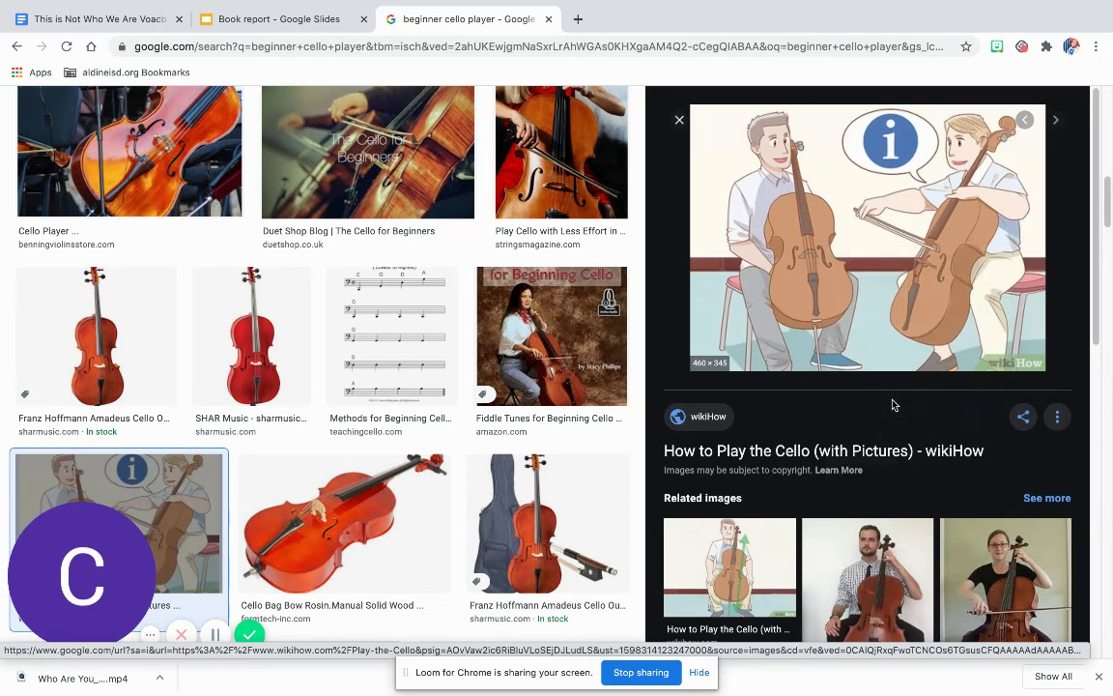
{"action": "left_click", "coordinate": [282, 19]}
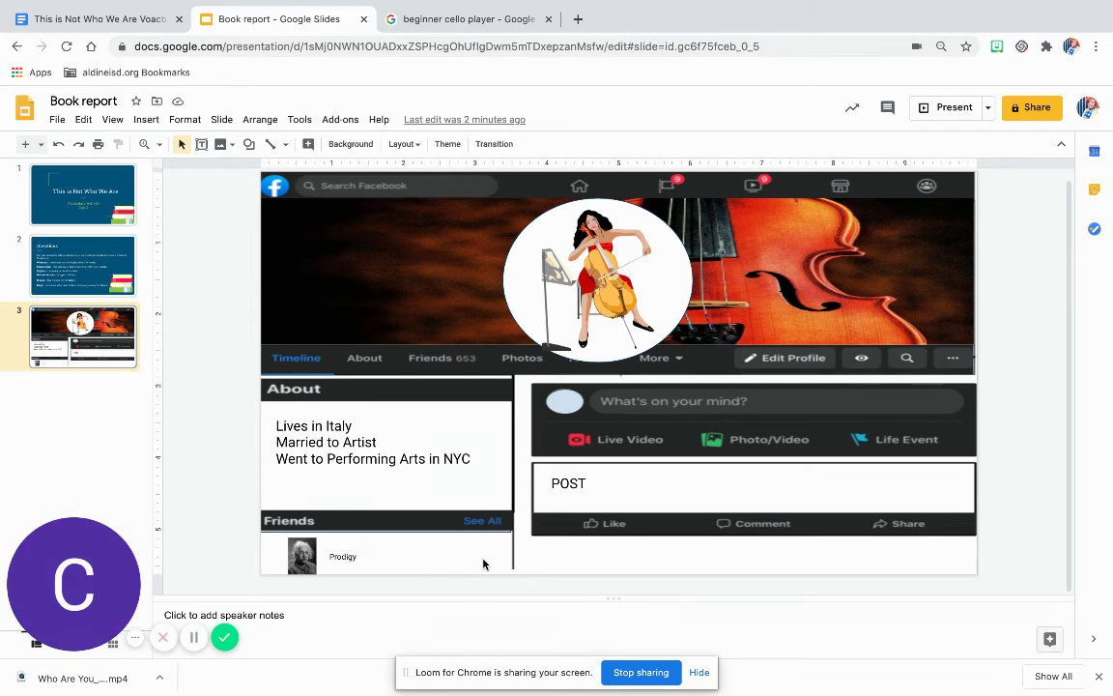
Paste the cello cartoon and shrink it into a thumbnail beside Prodigy.
{"action": "key", "text": "ctrl+v"}
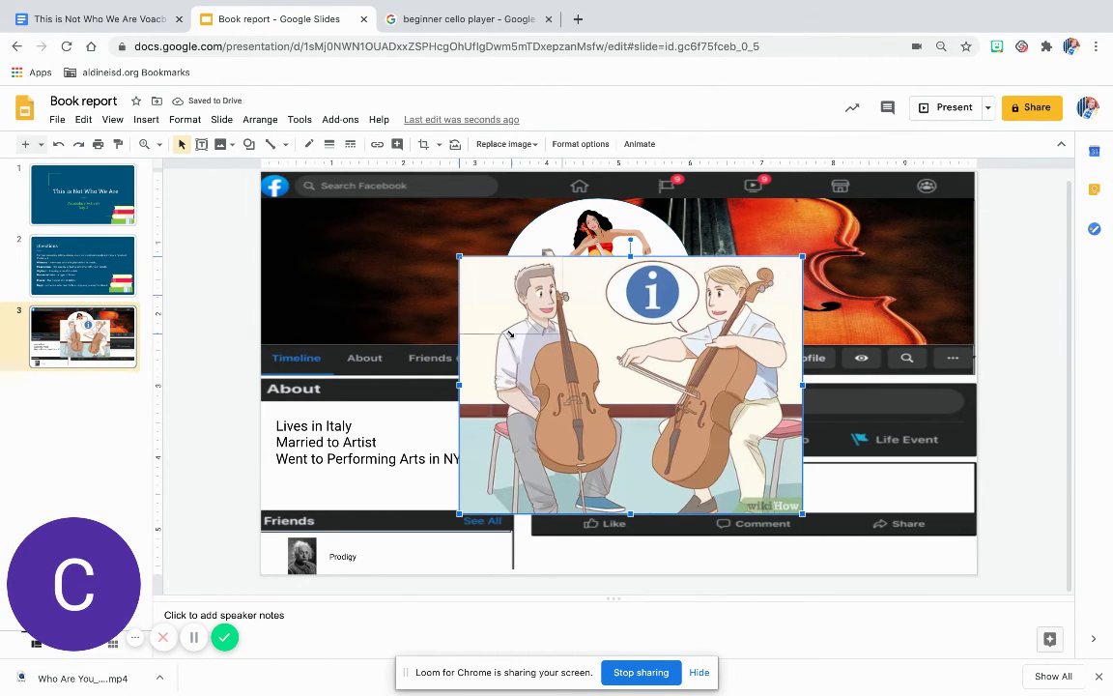
{"action": "left_click_drag", "start_coordinate": [510, 333], "coordinate": [397, 567]}
{"action": "left_click", "coordinate": [453, 552]}
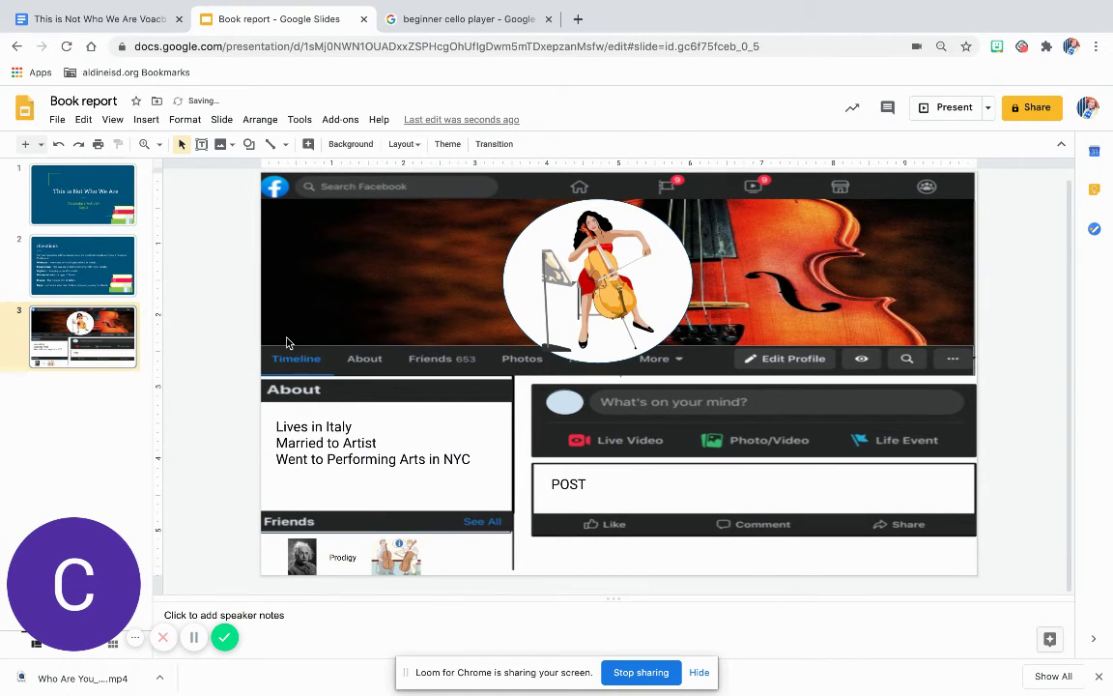
Add a small 9 pt 'Beginner' label beside the cello thumbnail.
{"action": "left_click", "coordinate": [201, 143]}
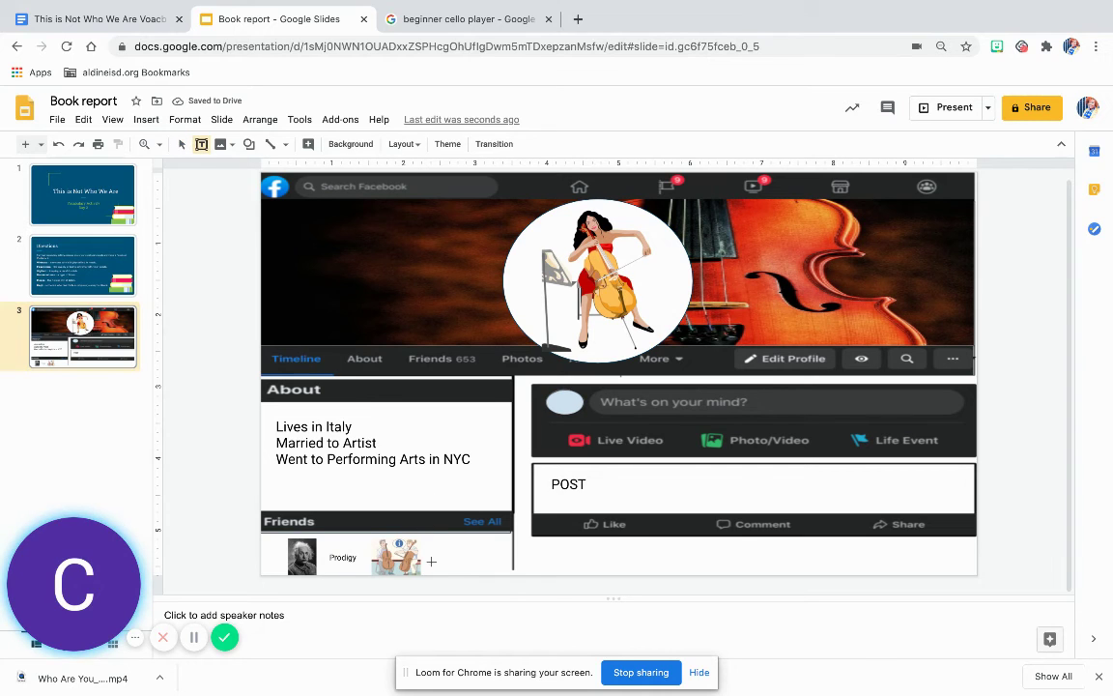
{"action": "left_click_drag", "start_coordinate": [432, 557], "coordinate": [491, 570]}
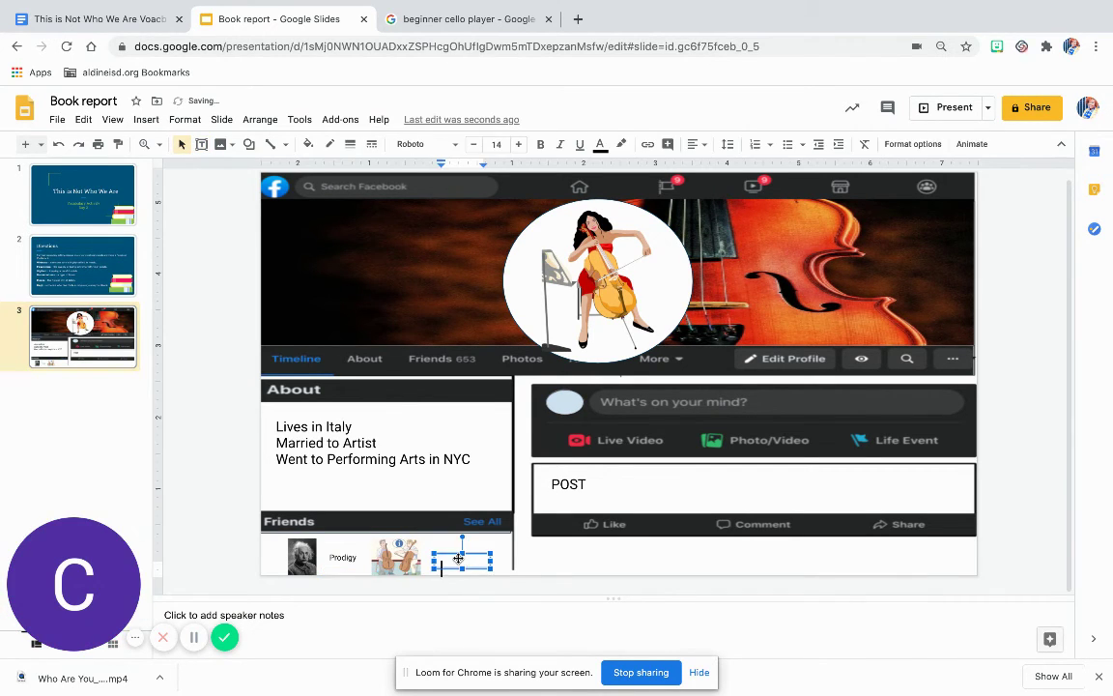
{"action": "left_click", "coordinate": [472, 145]}
{"action": "left_click", "coordinate": [473, 145]}
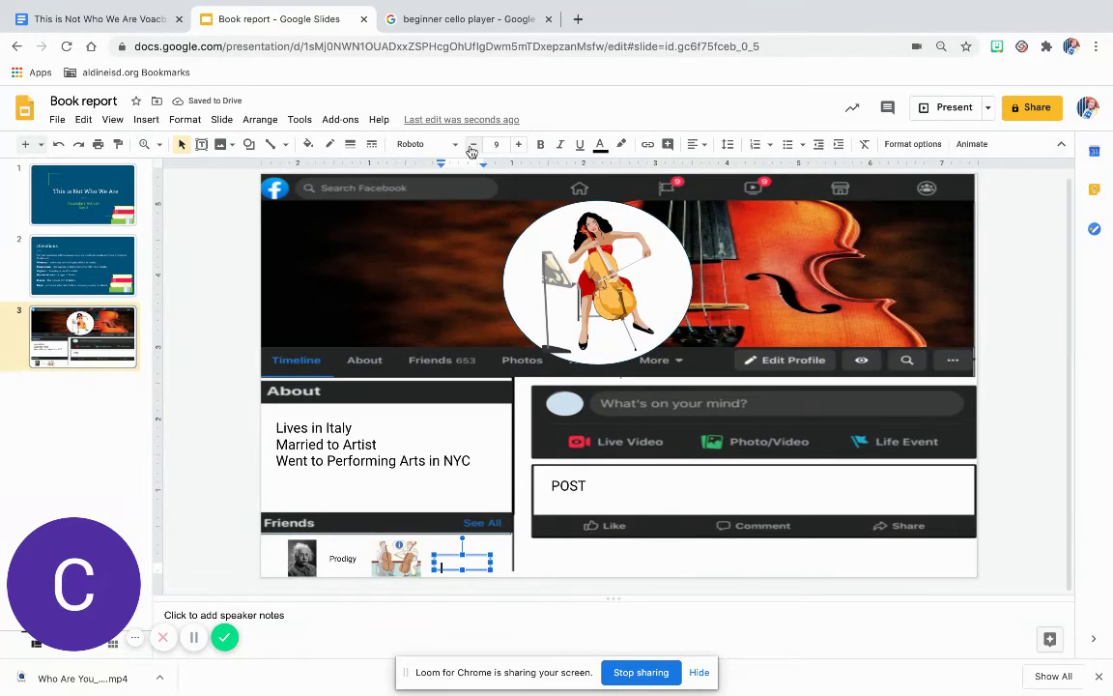
{"action": "left_click", "coordinate": [448, 564]}
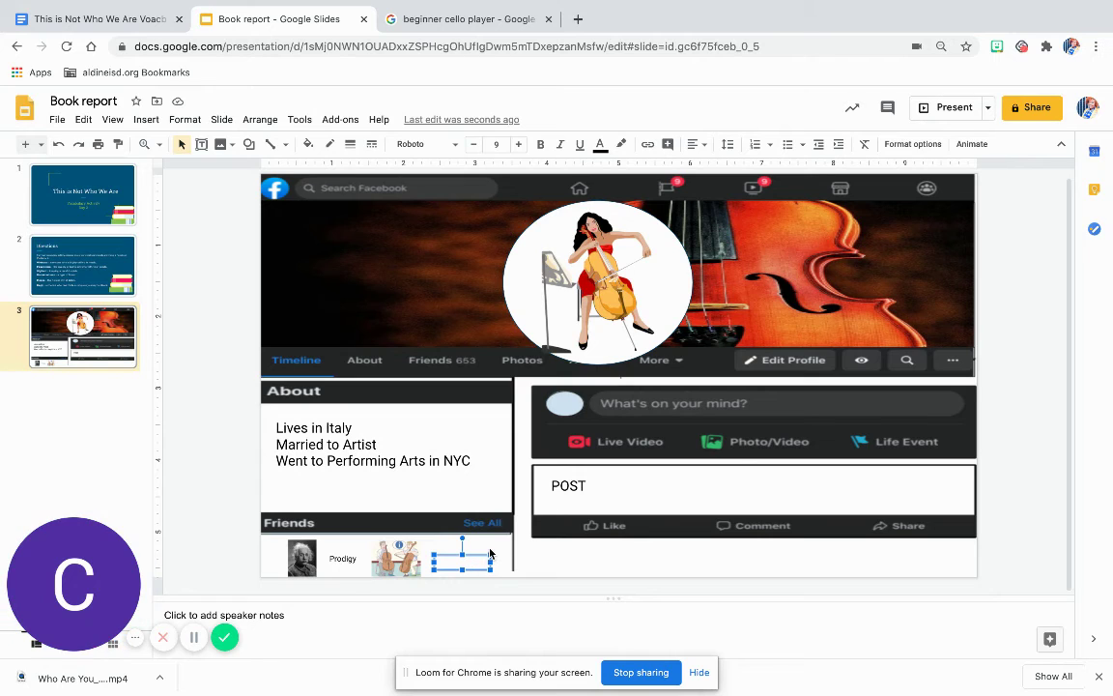
{"action": "left_click_drag", "start_coordinate": [490, 558], "coordinate": [495, 539]}
{"action": "left_click", "coordinate": [480, 558]}
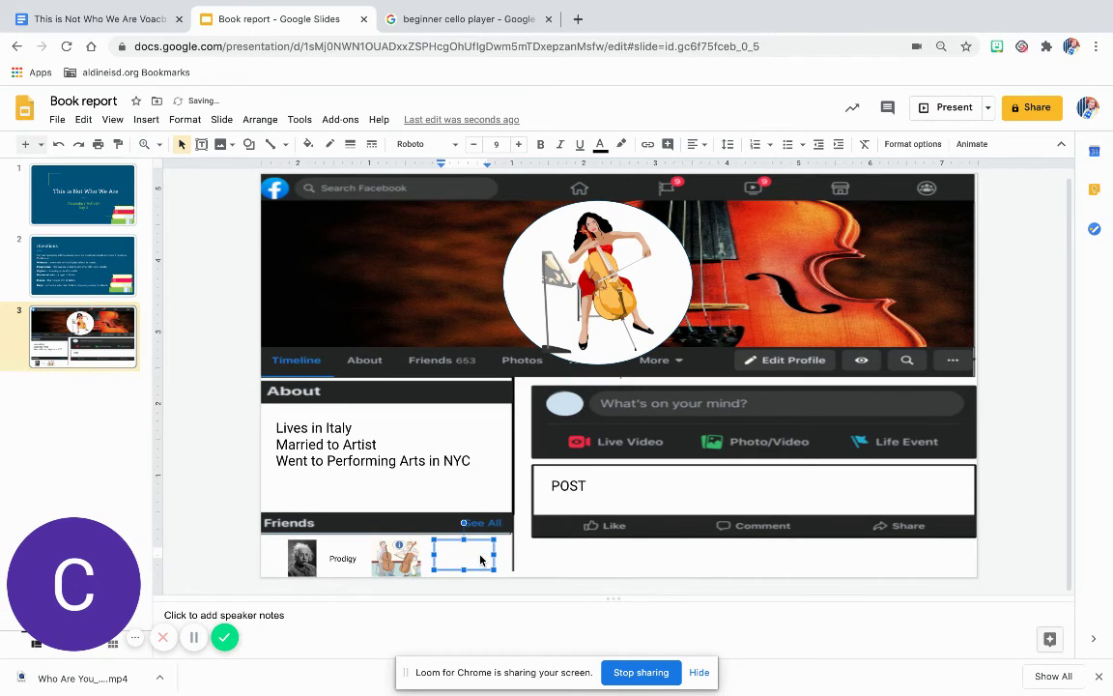
{"action": "type", "text": "Beginner"}
{"action": "left_click", "coordinate": [238, 522]}
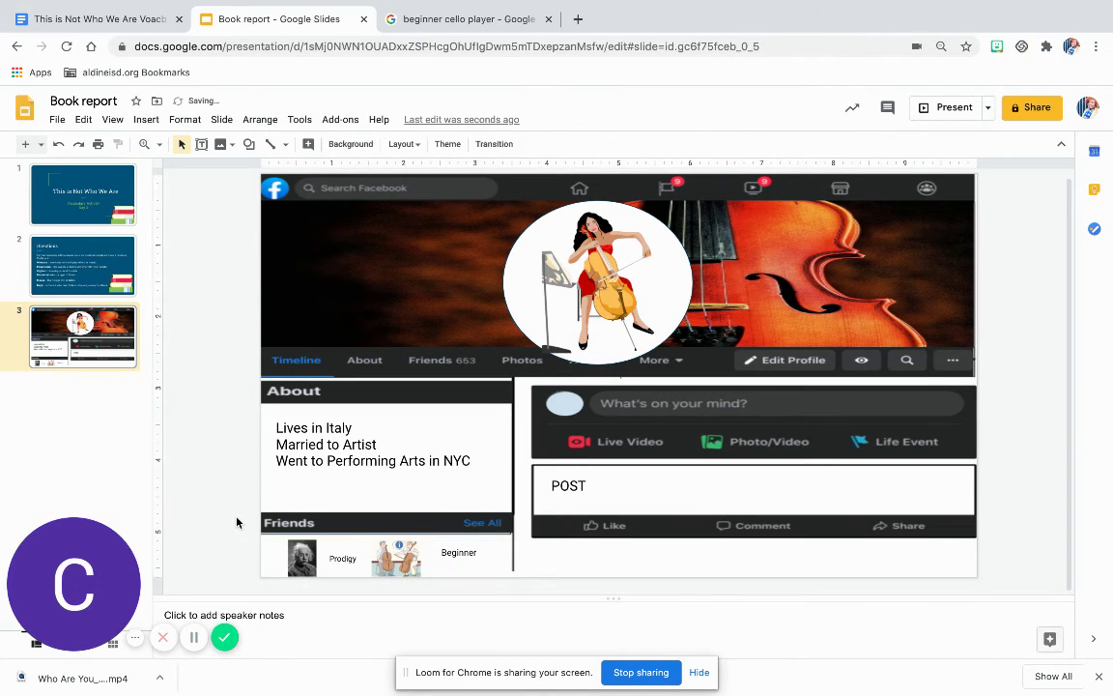
{"action": "left_click", "coordinate": [467, 559]}
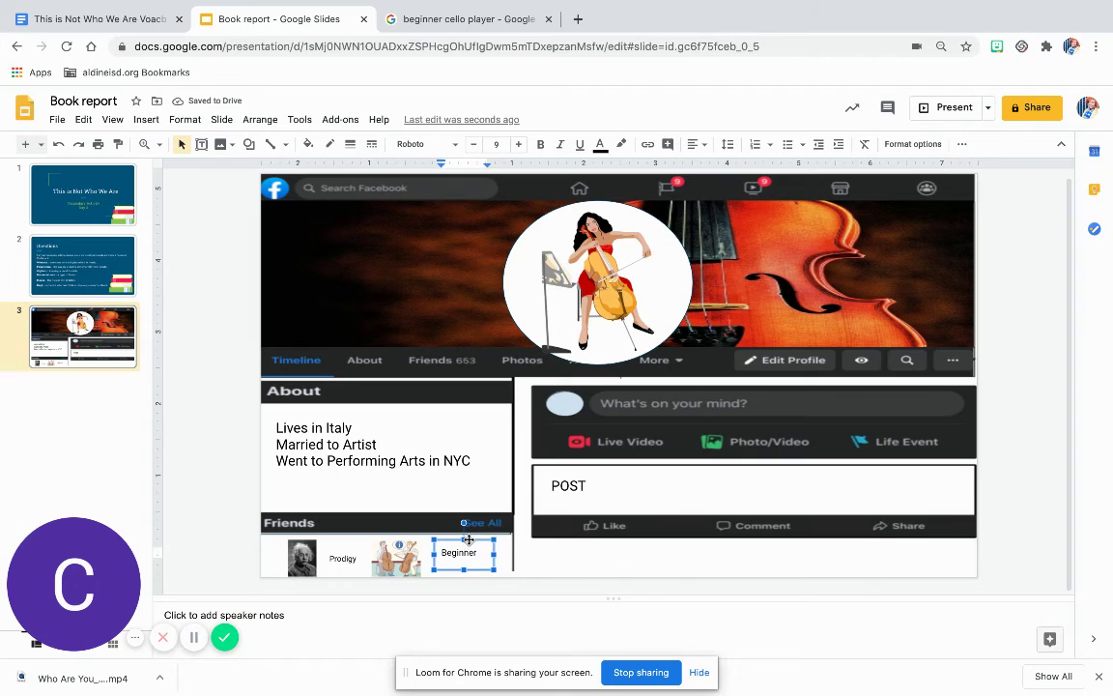
{"action": "left_click_drag", "start_coordinate": [469, 547], "coordinate": [468, 553]}
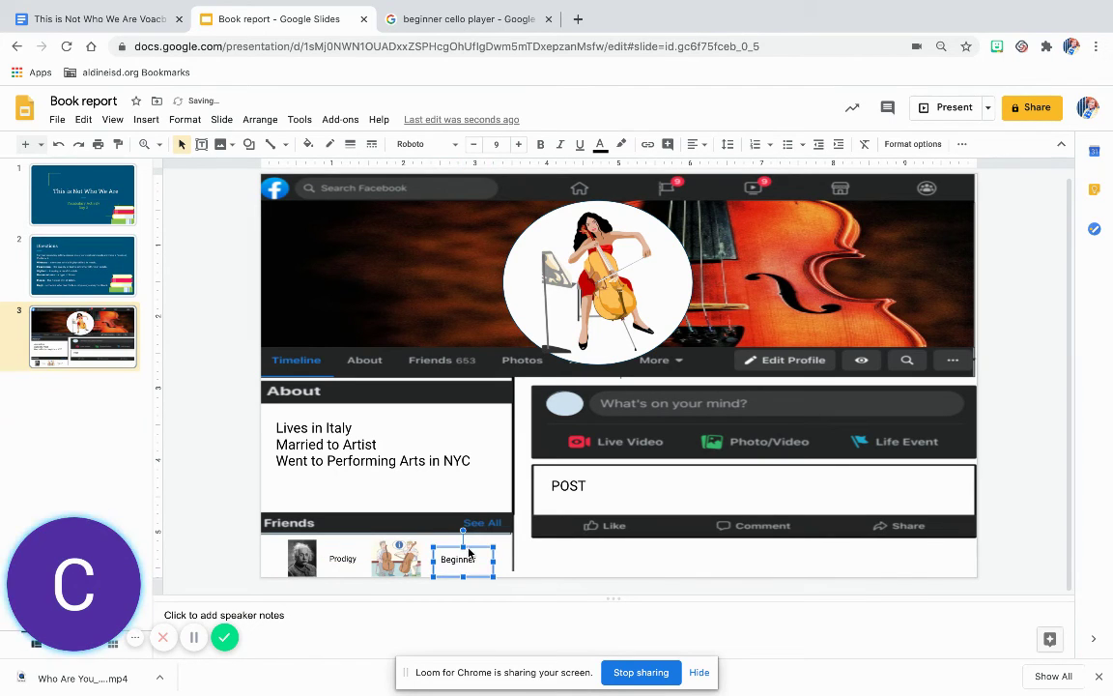
{"action": "left_click", "coordinate": [191, 489]}
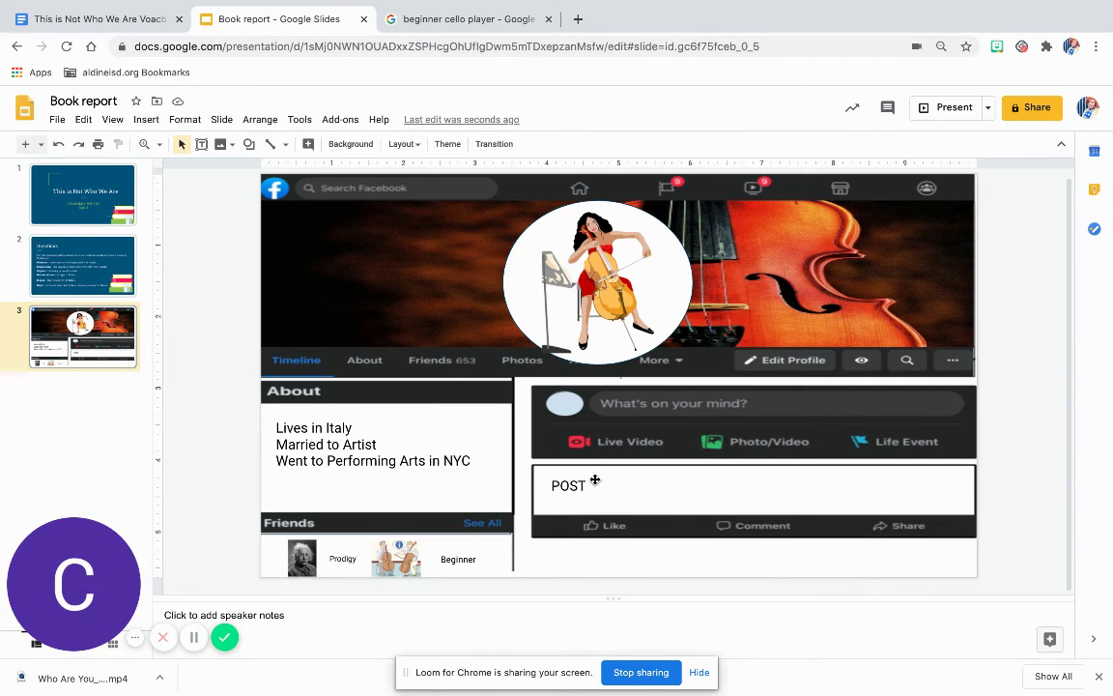
Replace POST with the amphitheater post, correcting the misspelling 'ampitheater' to 'amphitheater'.
{"action": "left_click", "coordinate": [577, 485]}
{"action": "double_click", "coordinate": [578, 487]}
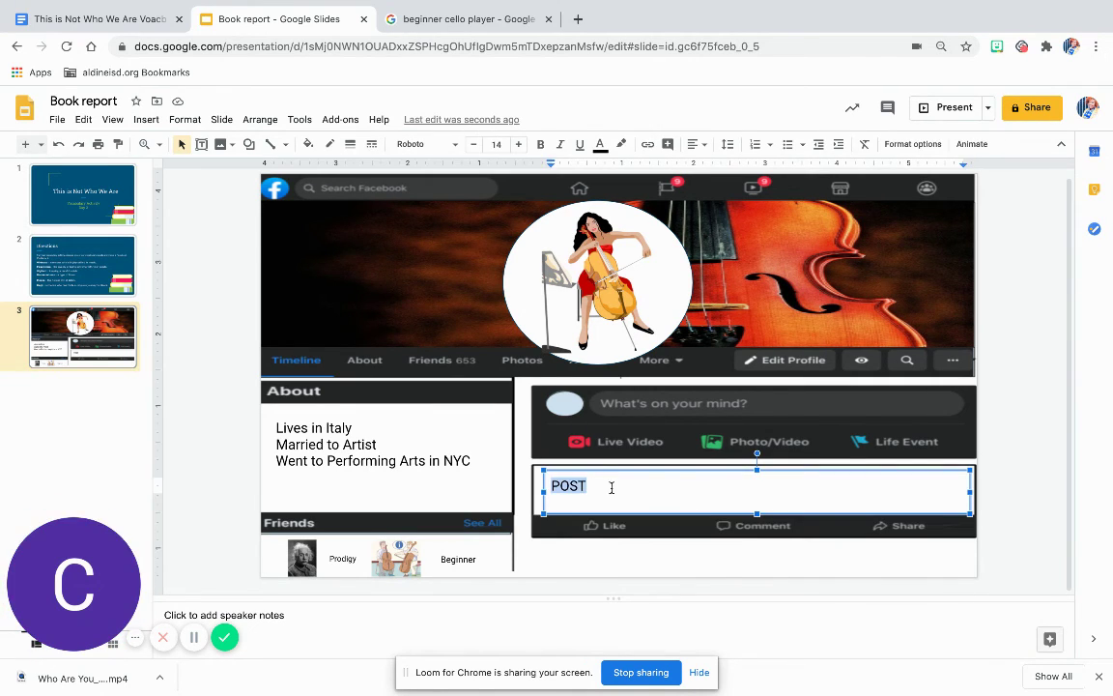
{"action": "key", "text": "BackSpace"}
{"action": "type", "text": "Worked"}
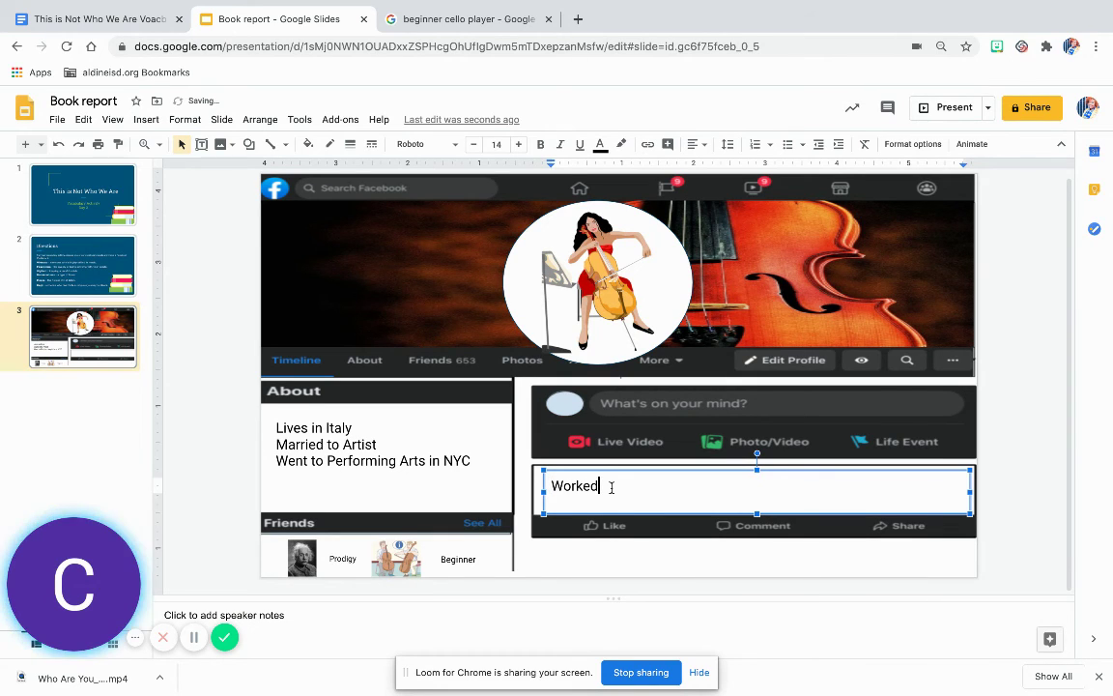
{"action": "key", "text": "BackSpace"}
{"action": "key", "text": "BackSpace"}
{"action": "key", "text": "BackSpace"}
{"action": "key", "text": "BackSpace"}
{"action": "key", "text": "BackSpace"}
{"action": "key", "text": "BackSpace"}
{"action": "key", "text": "BackSpace"}
{"action": "type", "text": "Spent all day at the "}
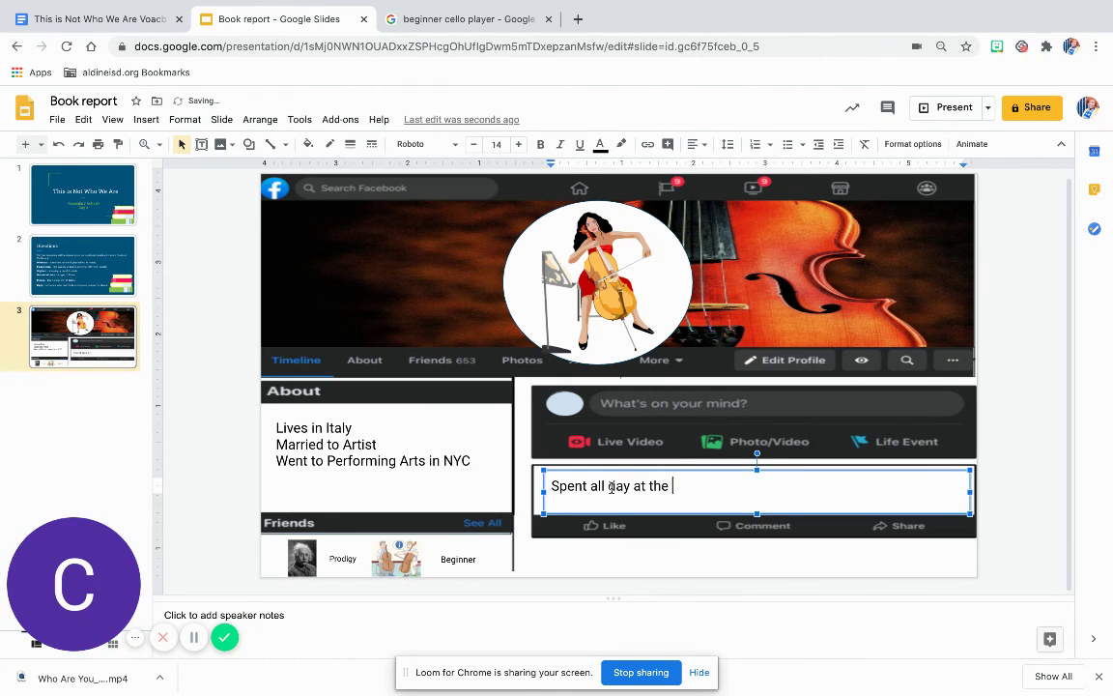
{"action": "type", "text": "ampithe"}
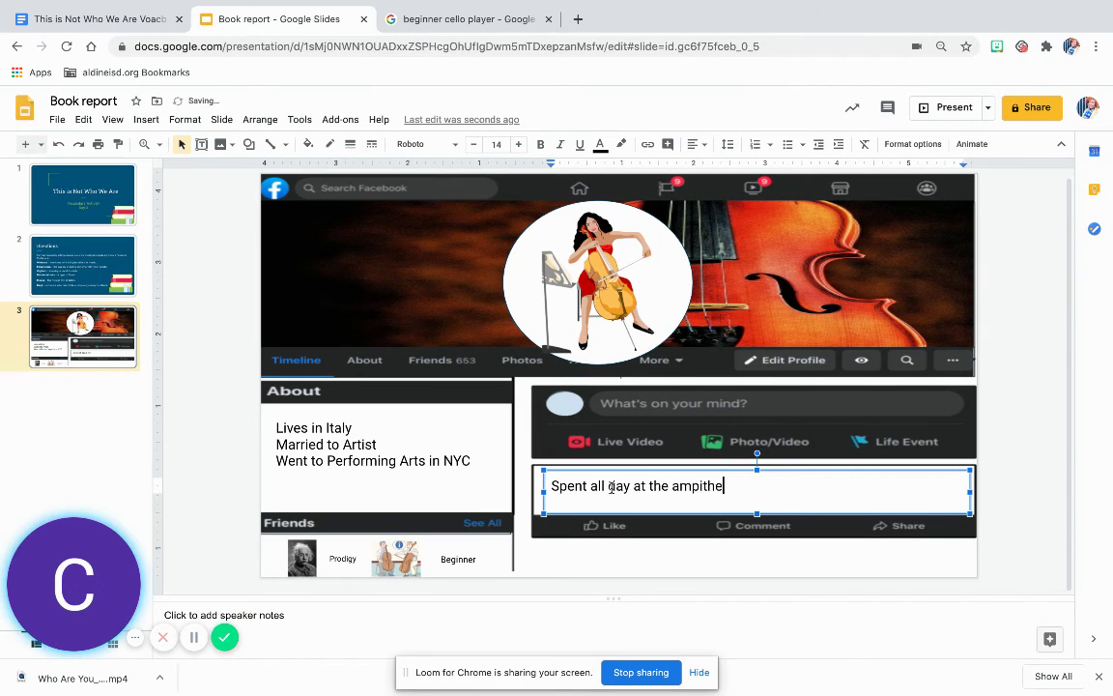
{"action": "type", "text": "ater"}
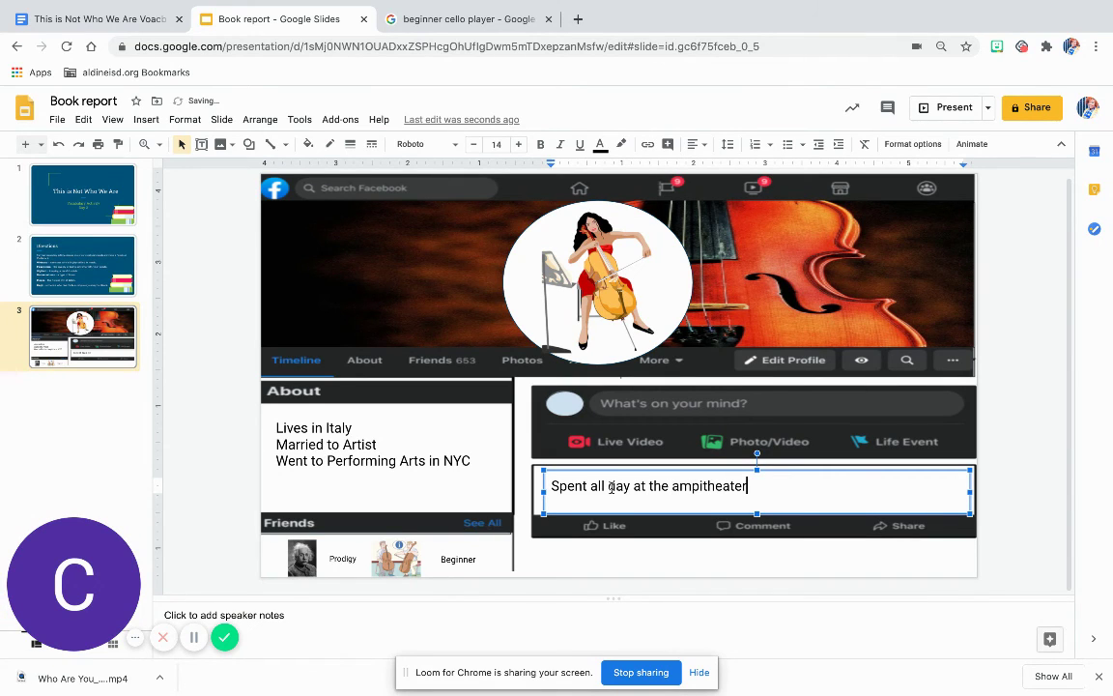
{"action": "type", "text": ", this show will be the best one "}
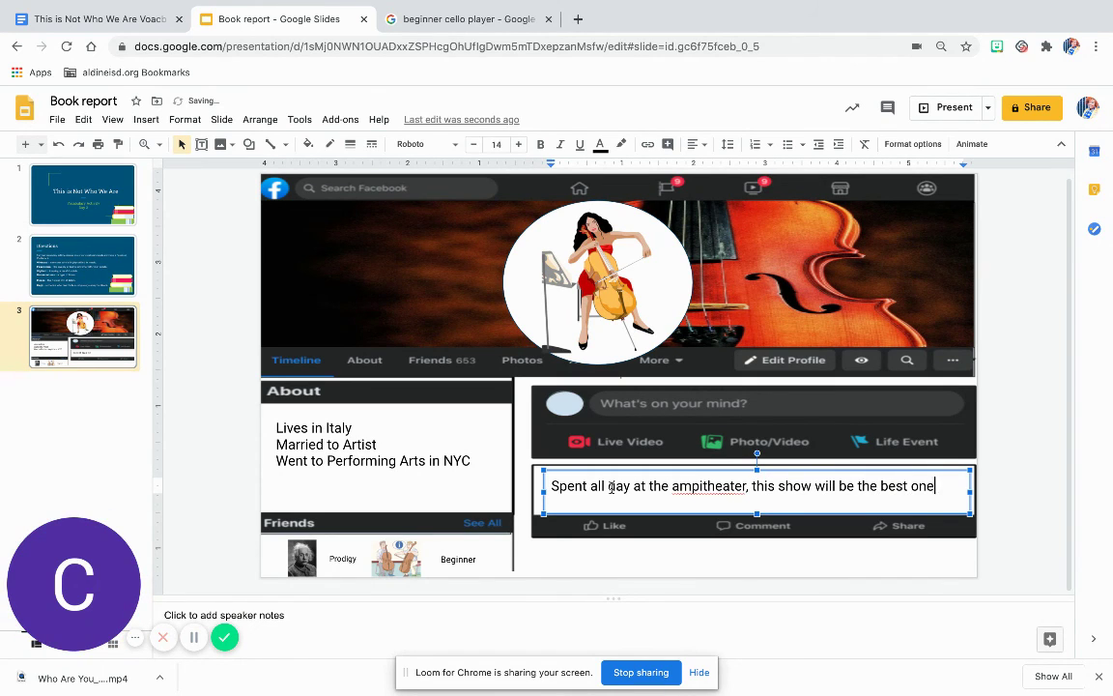
{"action": "type", "text": "YET!"}
{"action": "right_click", "coordinate": [720, 493]}
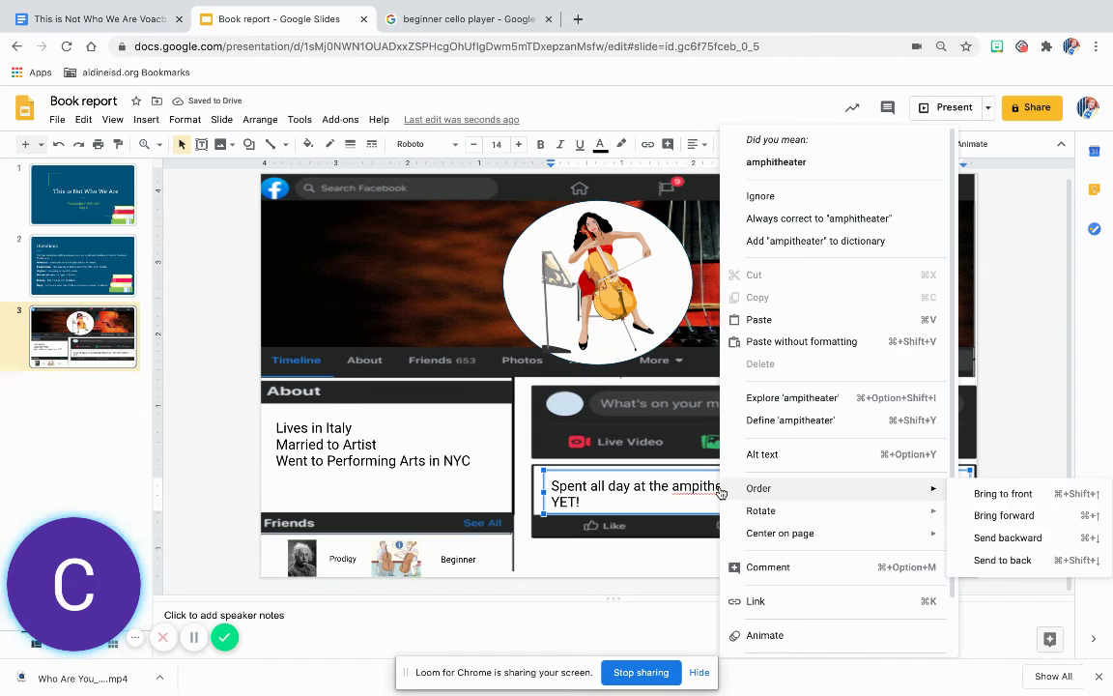
{"action": "left_click", "coordinate": [791, 161]}
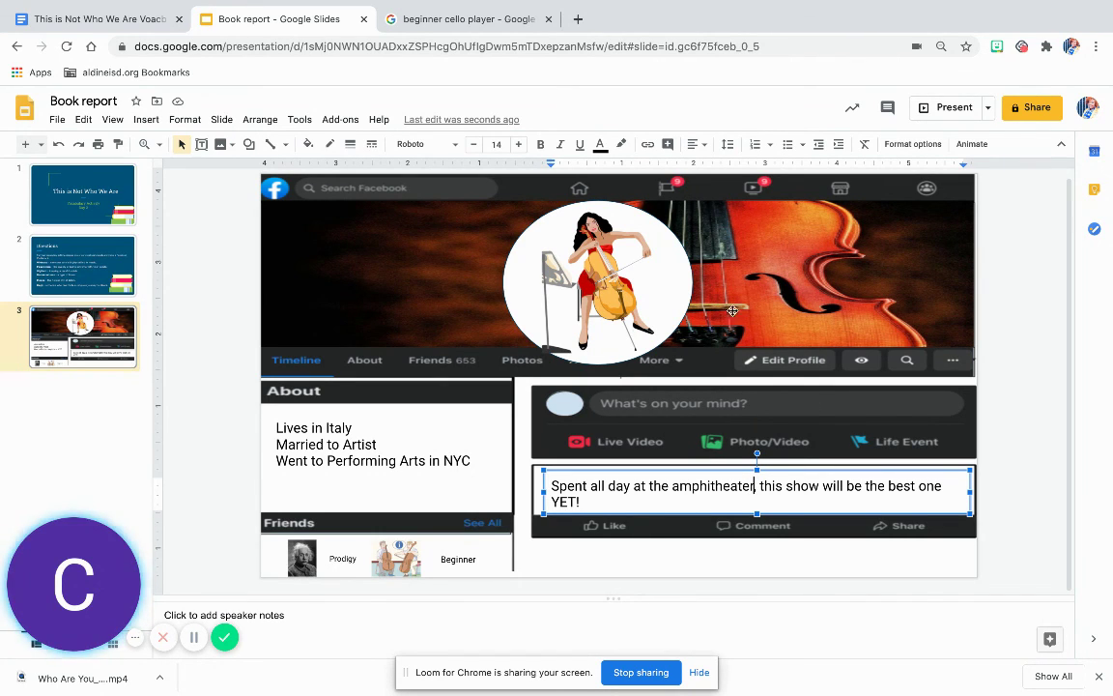
{"action": "left_click", "coordinate": [1006, 426]}
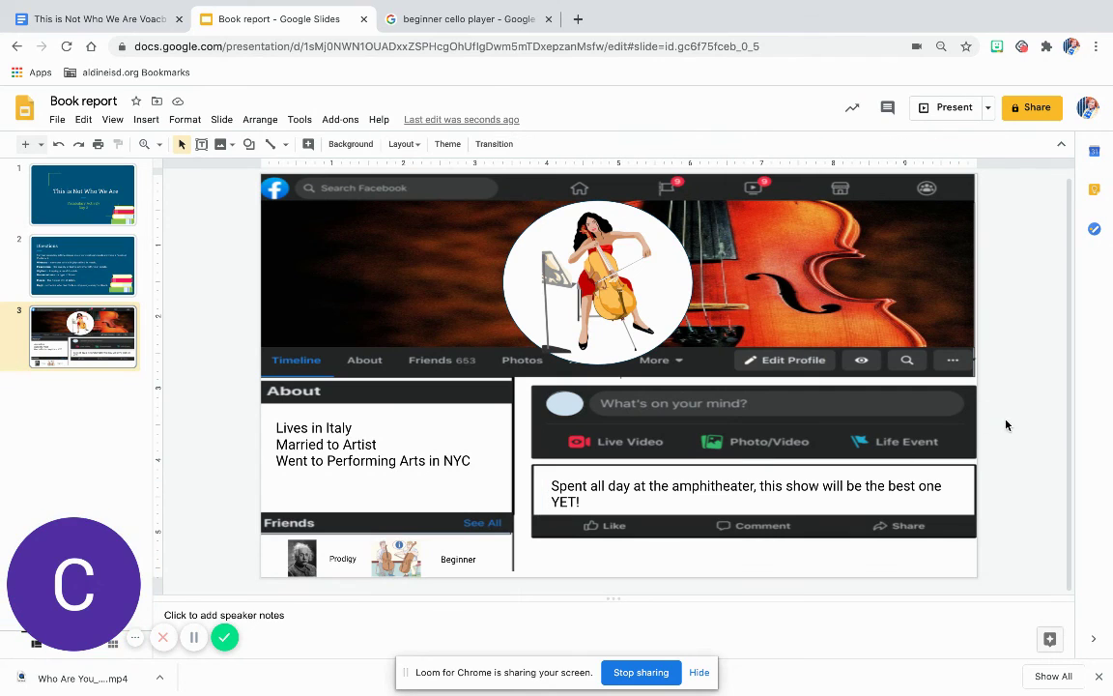